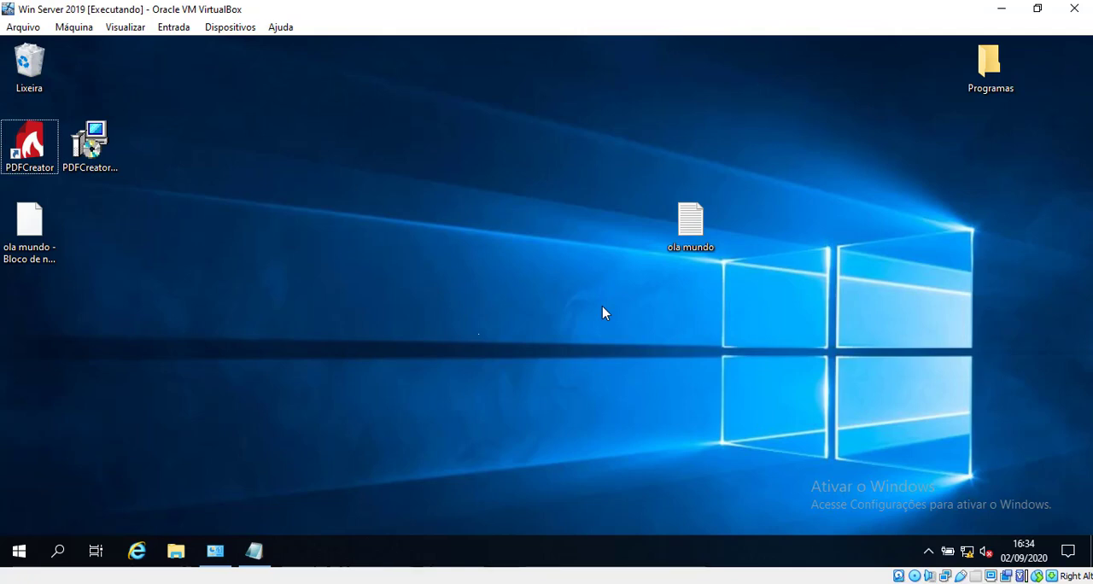
# Shut down the Win Server 2019 guest, giving "Hardware: manutenção (planejada)" as the shutdown reason
pyautogui.click(17, 552)
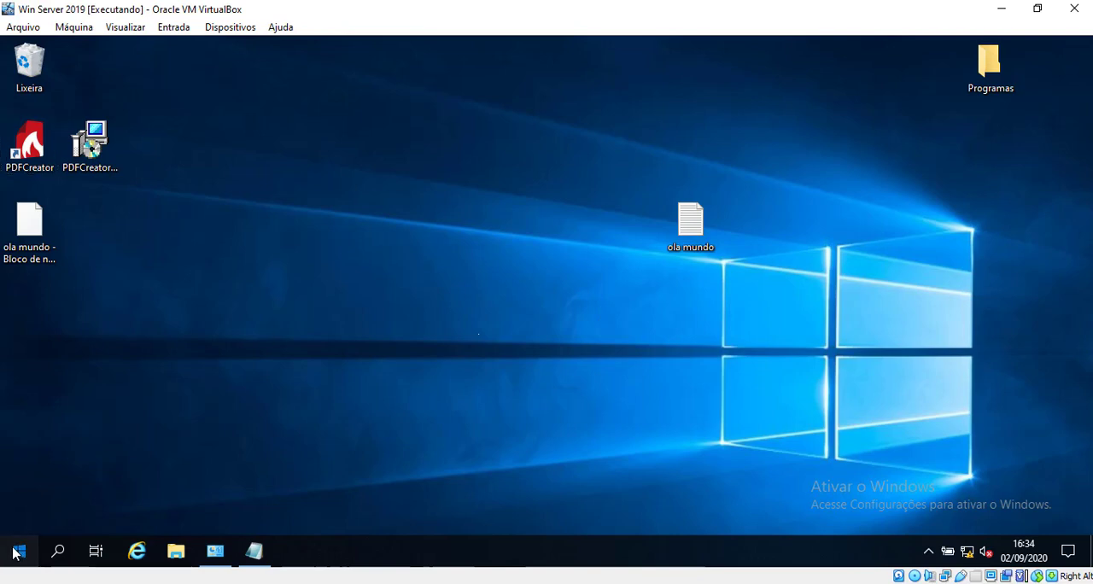
pyautogui.click(20, 518)
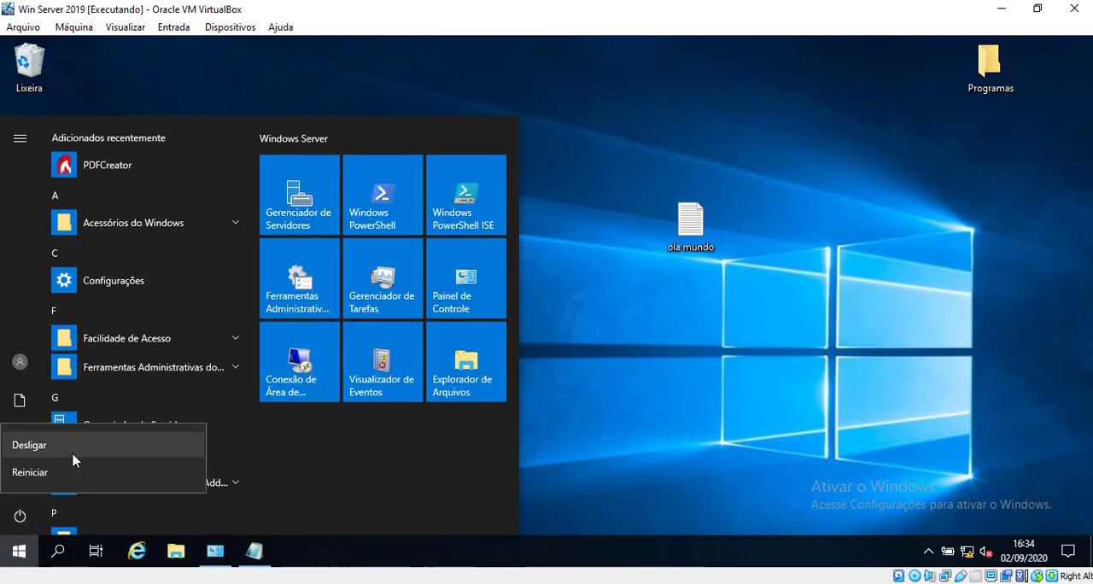
pyautogui.press('Escape')
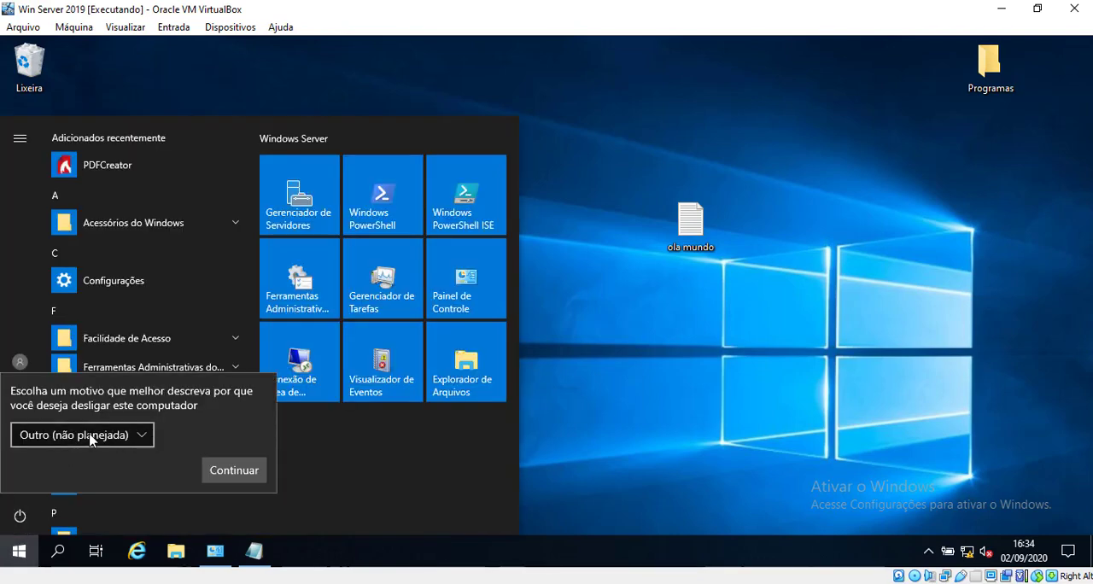
pyautogui.click(92, 438)
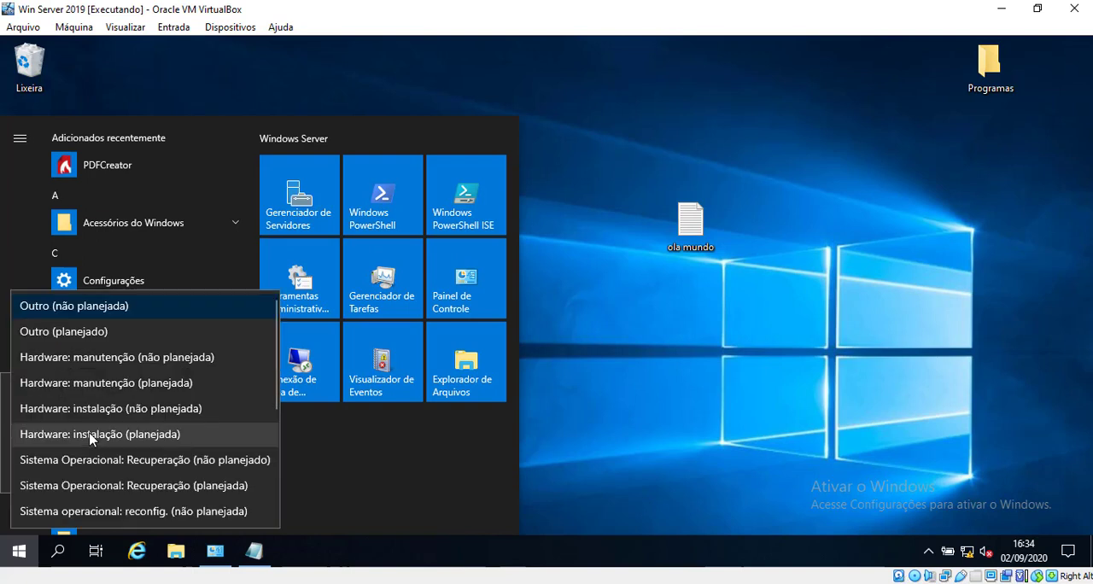
pyautogui.click(196, 384)
pyautogui.click(236, 468)
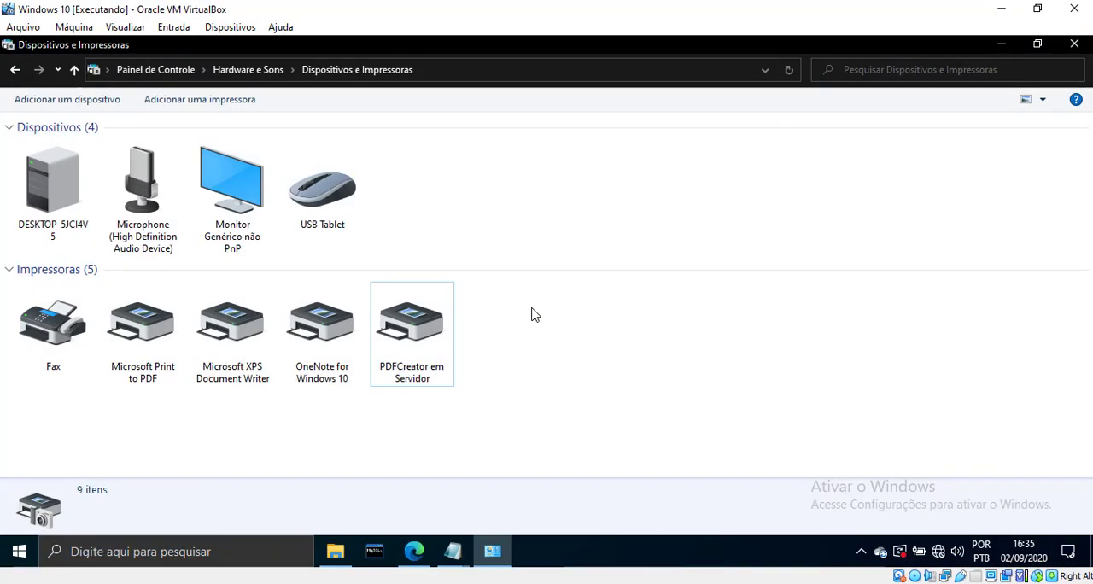
# Minimize the Dispositivos e Impressoras window and the Windows 10 virtual machine, and switch to Oracle VM VirtualBox Gerenciador
pyautogui.click(1001, 44)
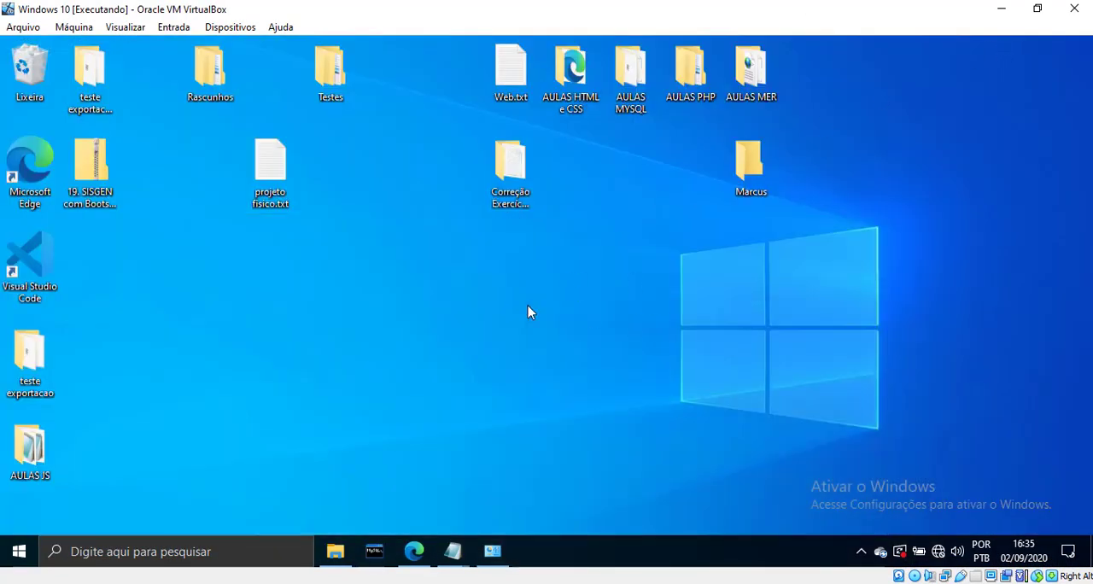
pyautogui.click(1005, 7)
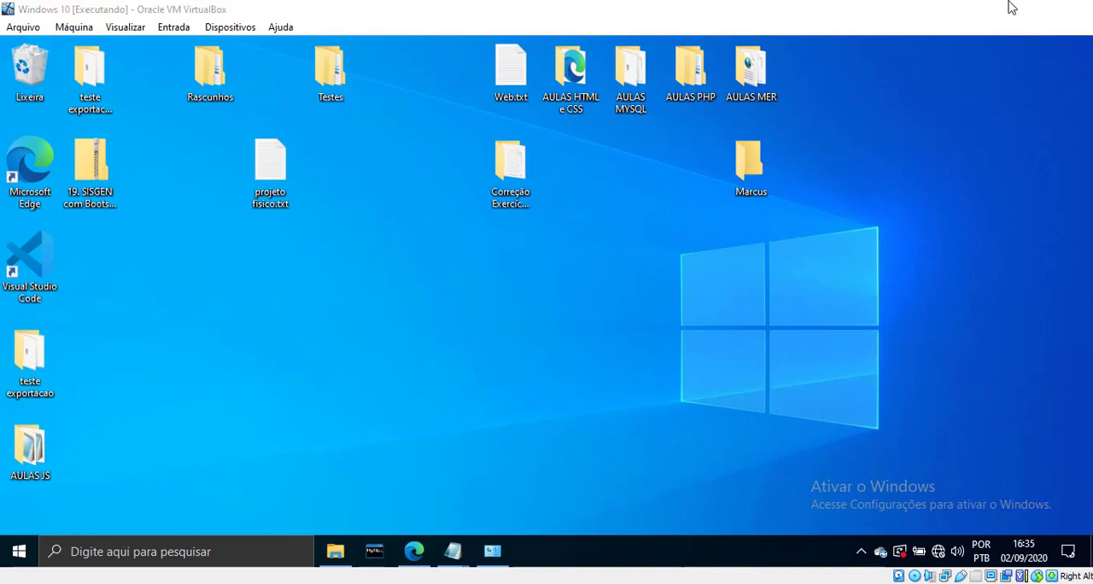
pyautogui.click(344, 574)
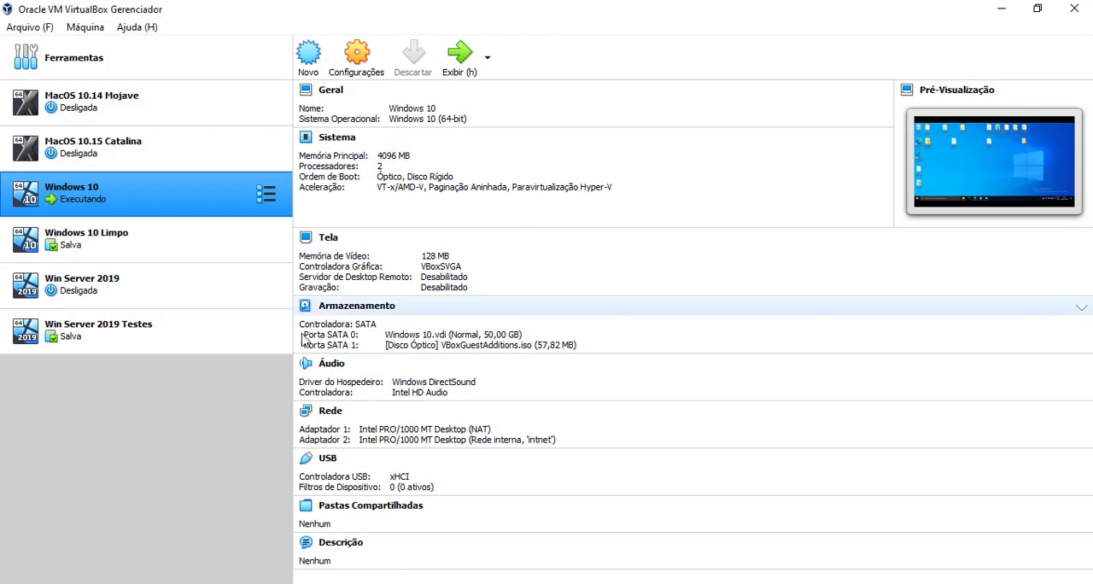
# Open the storage settings of the Win Server 2019 virtual machine
pyautogui.click(123, 326)
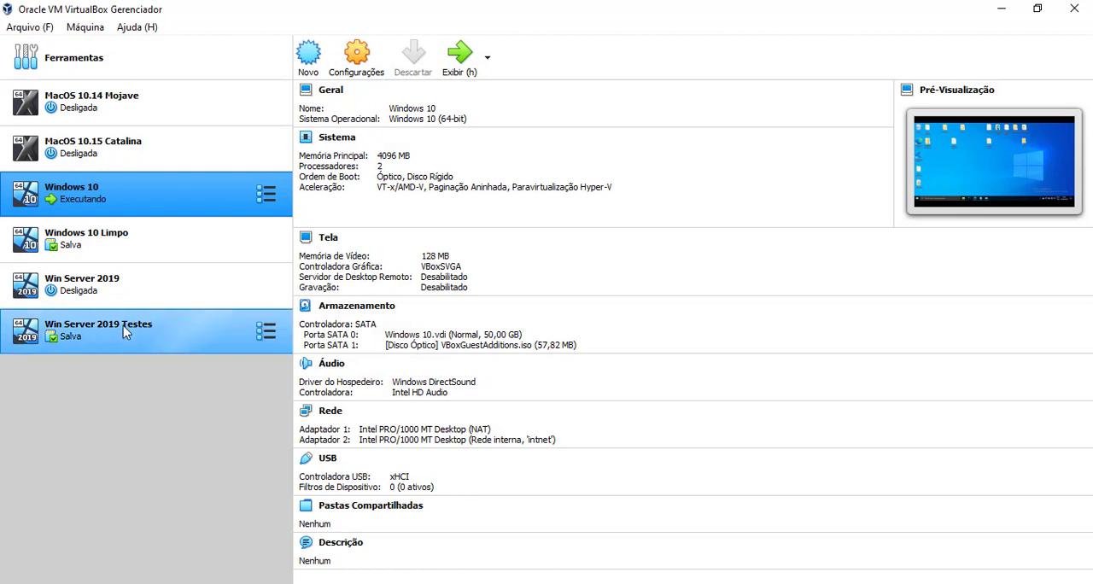
pyautogui.click(124, 300)
pyautogui.click(127, 256)
pyautogui.click(132, 207)
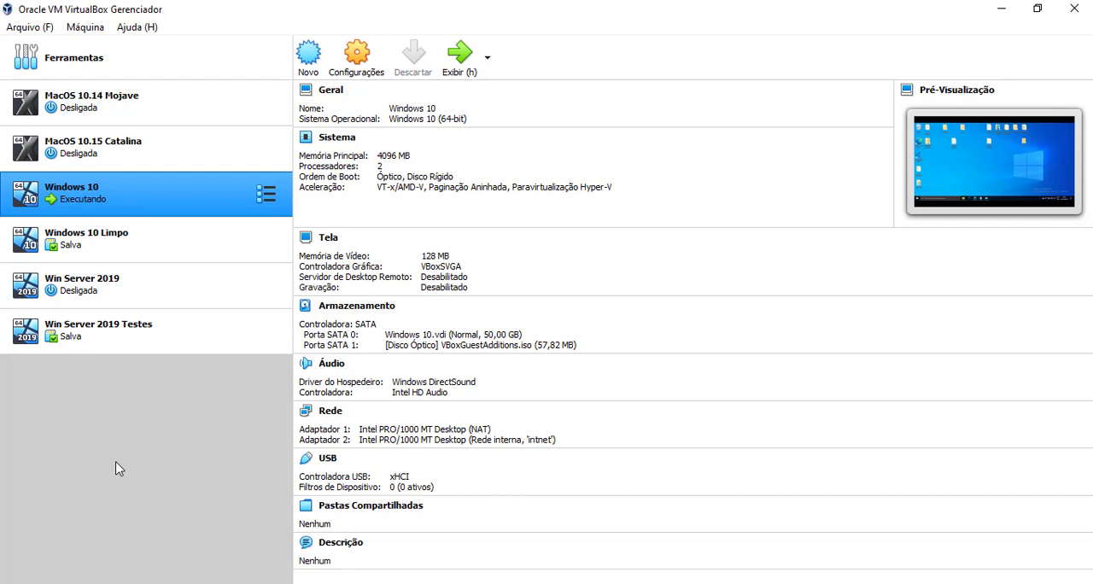
pyautogui.click(82, 296)
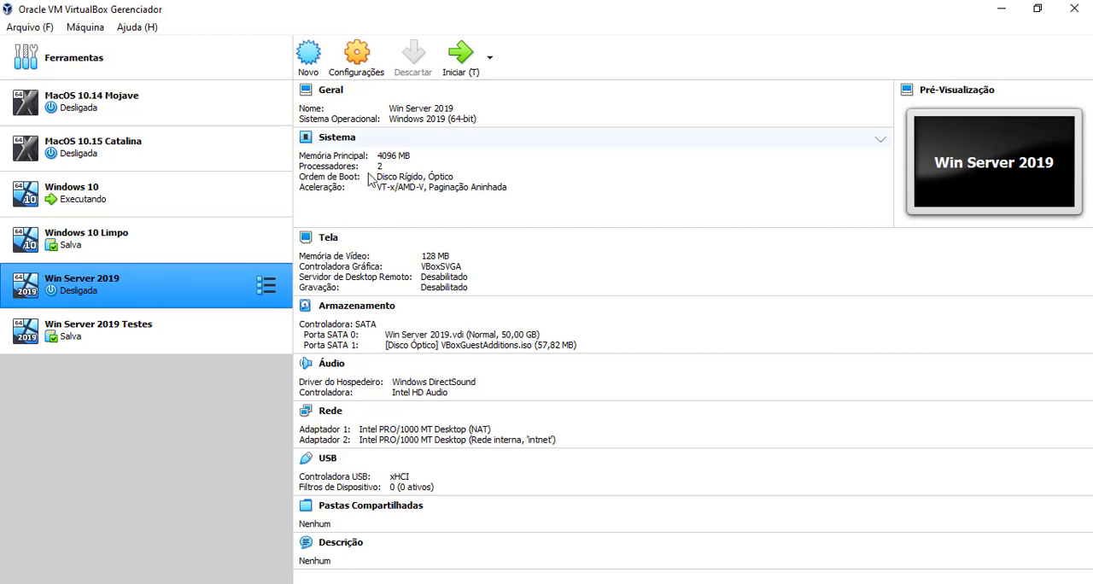
pyautogui.click(356, 76)
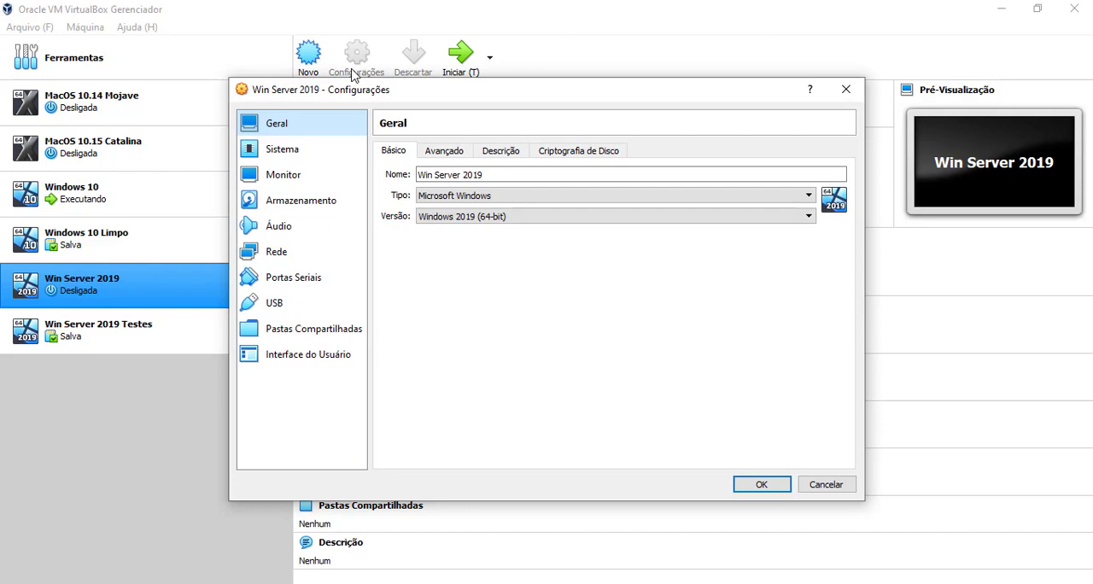
pyautogui.click(275, 210)
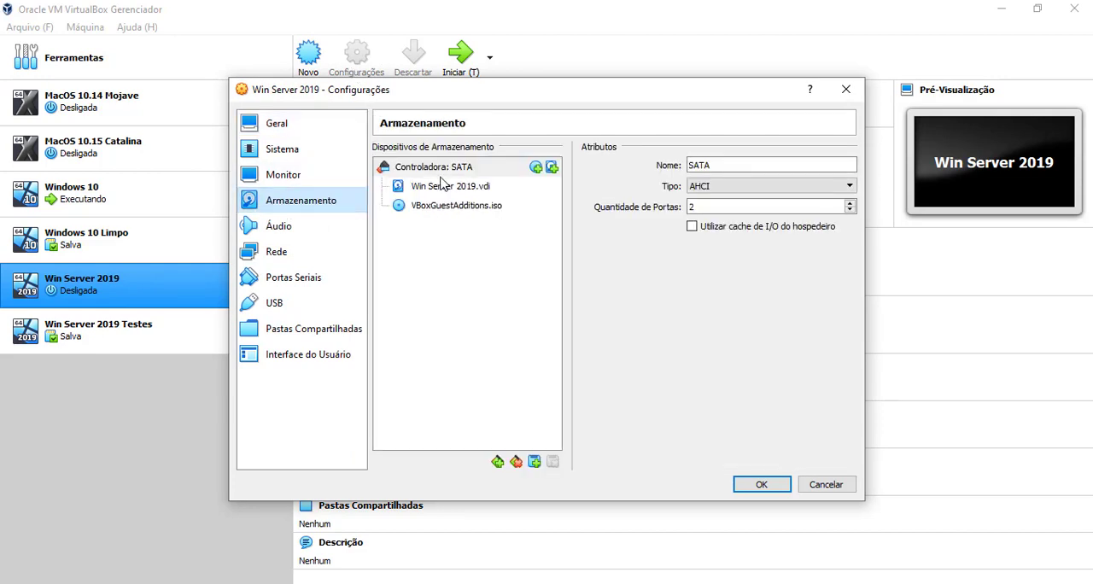
# Start adding a hard disk to the SATA controller and enlarge the disk selector to show the whole disk list
pyautogui.moveTo(443, 182)
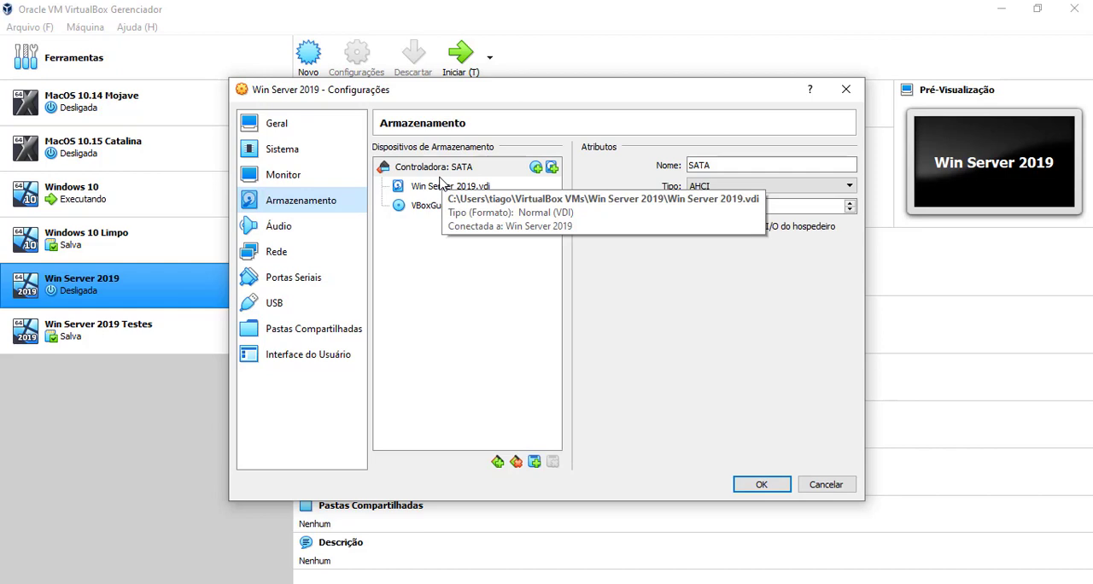
pyautogui.click(443, 185)
pyautogui.click(444, 167)
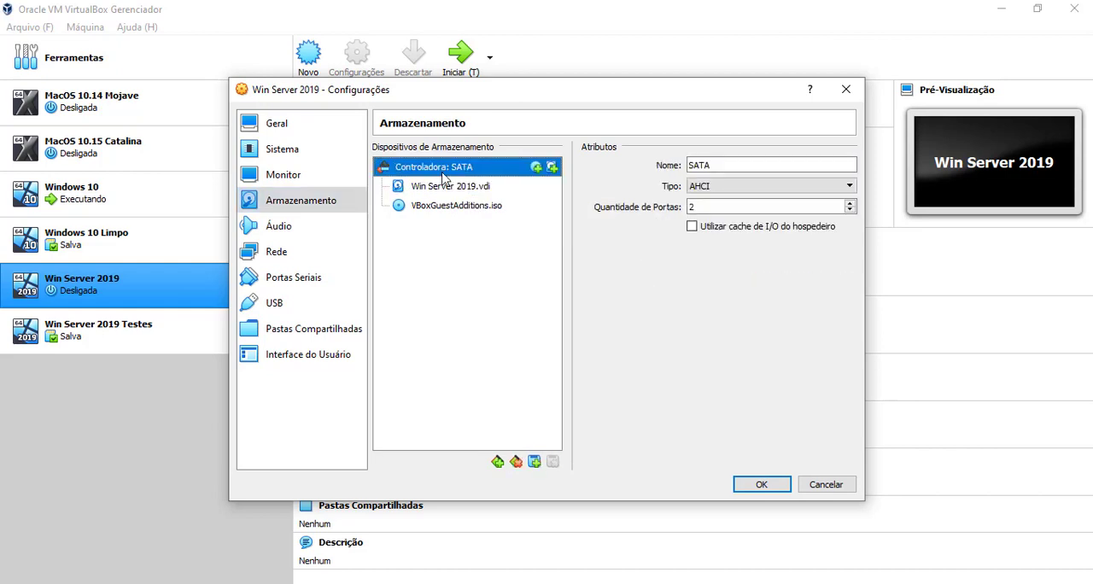
pyautogui.click(553, 169)
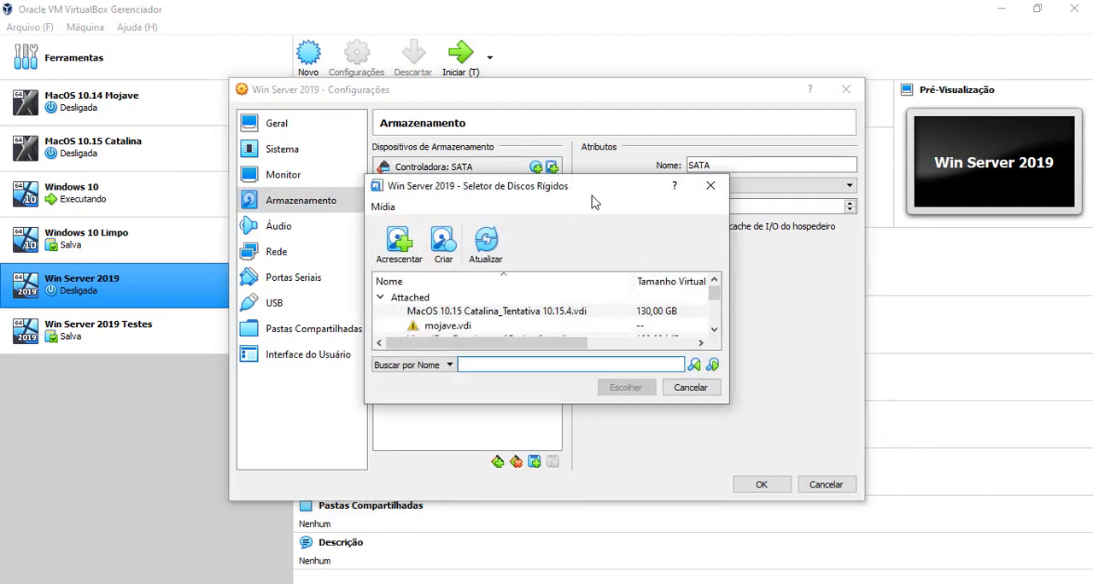
pyautogui.moveTo(580, 197); pyautogui.dragTo(482, 111)
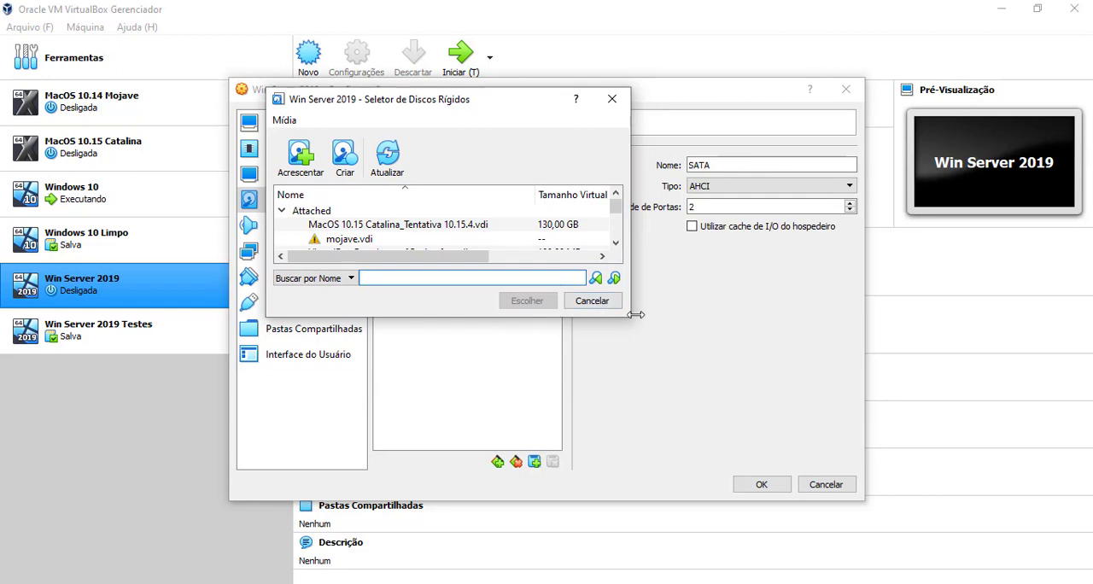
pyautogui.moveTo(632, 320); pyautogui.dragTo(940, 518)
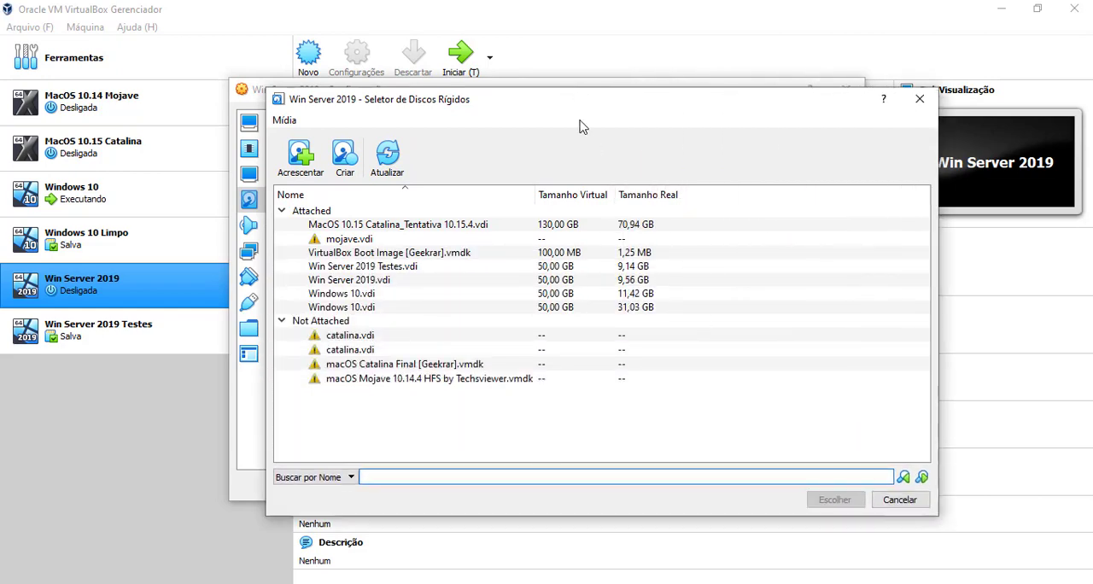
pyautogui.moveTo(577, 114); pyautogui.dragTo(544, 71)
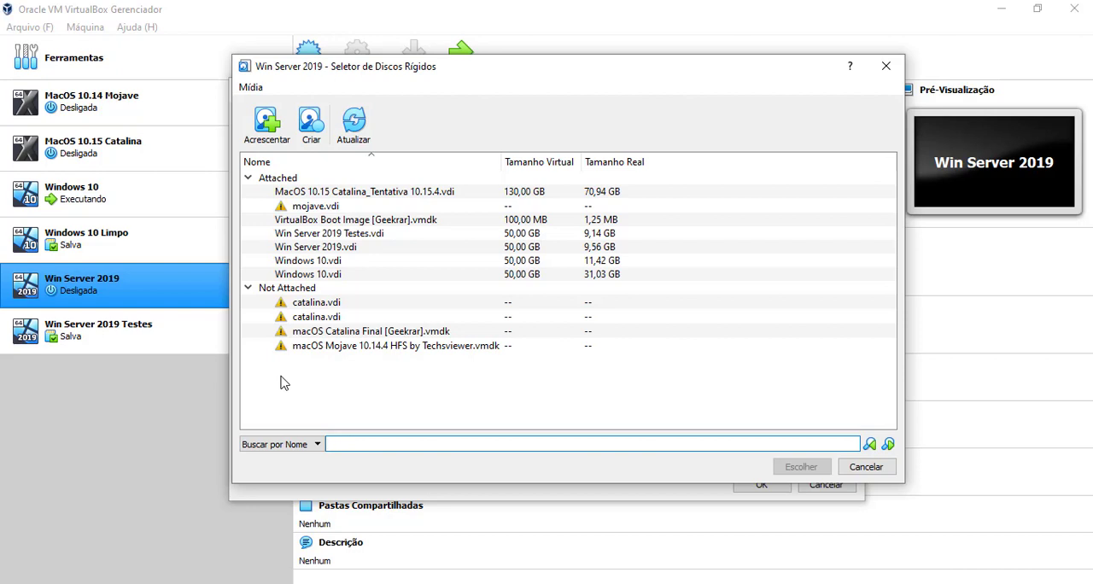
# Browse for an existing virtual disk file and check the size on disk of Win Server 2019.vdi in its properties
pyautogui.click(266, 127)
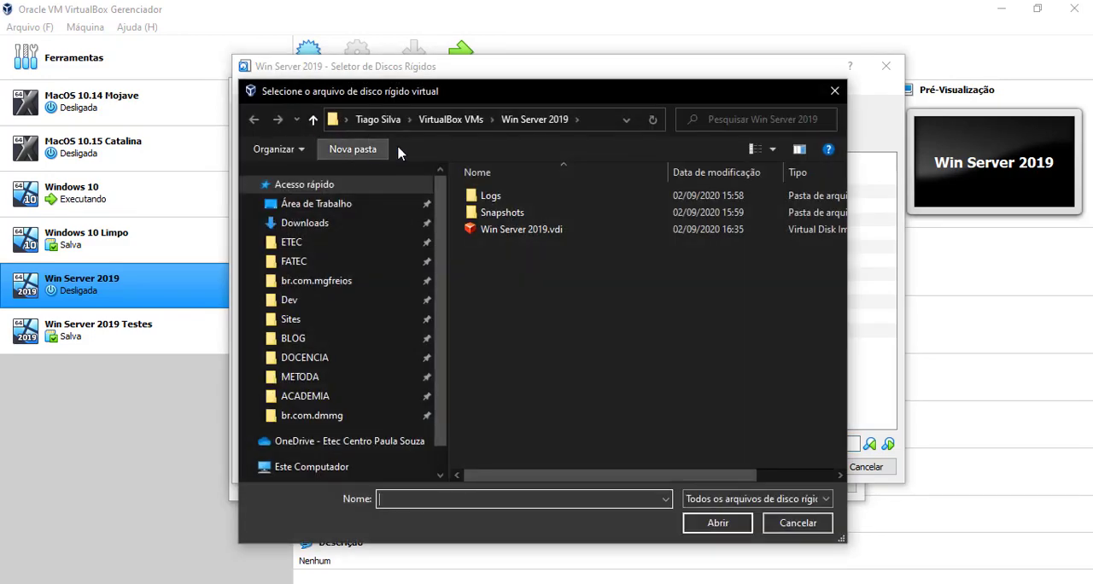
pyautogui.moveTo(519, 94); pyautogui.dragTo(490, 94)
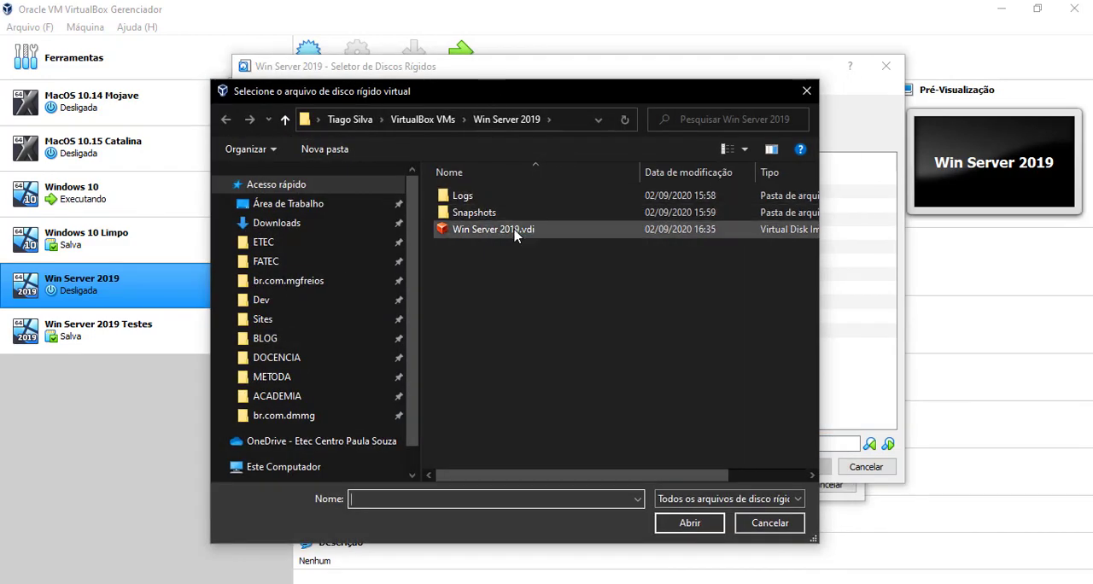
pyautogui.moveTo(635, 93); pyautogui.dragTo(458, 47)
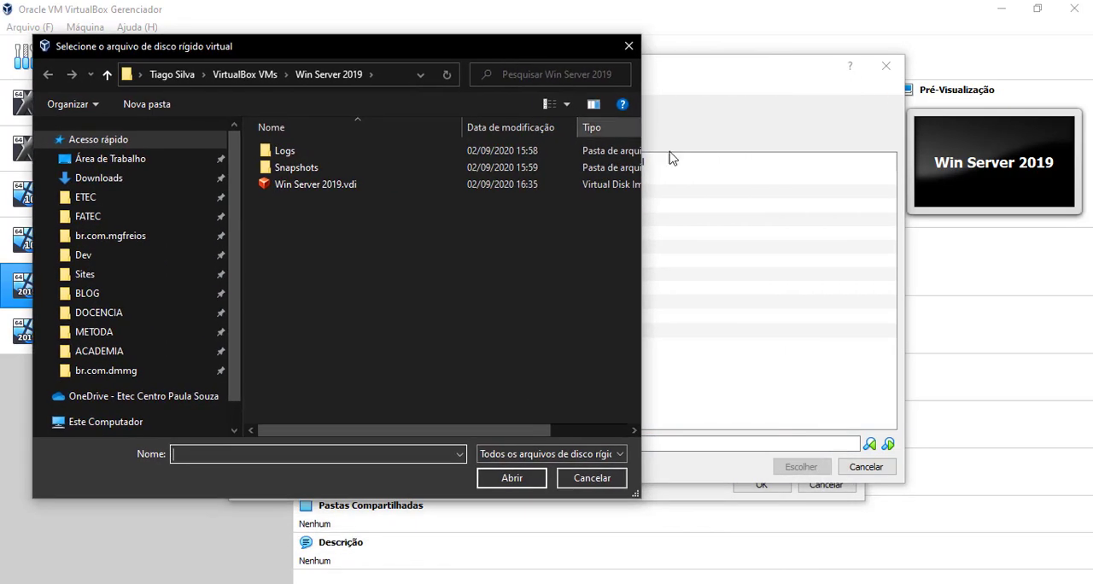
pyautogui.moveTo(641, 156); pyautogui.dragTo(1084, 155)
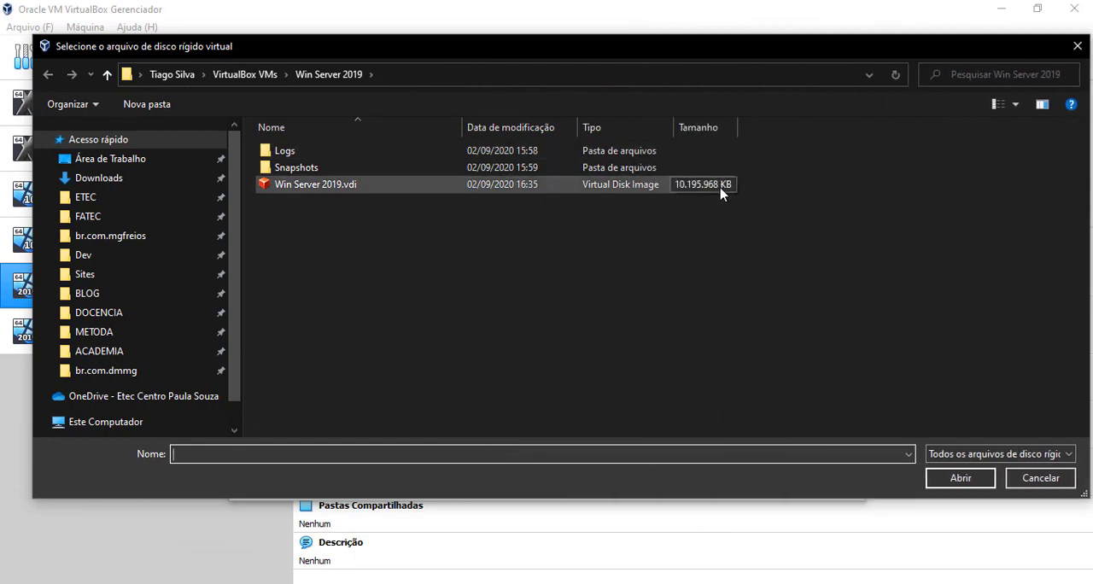
pyautogui.click(507, 193)
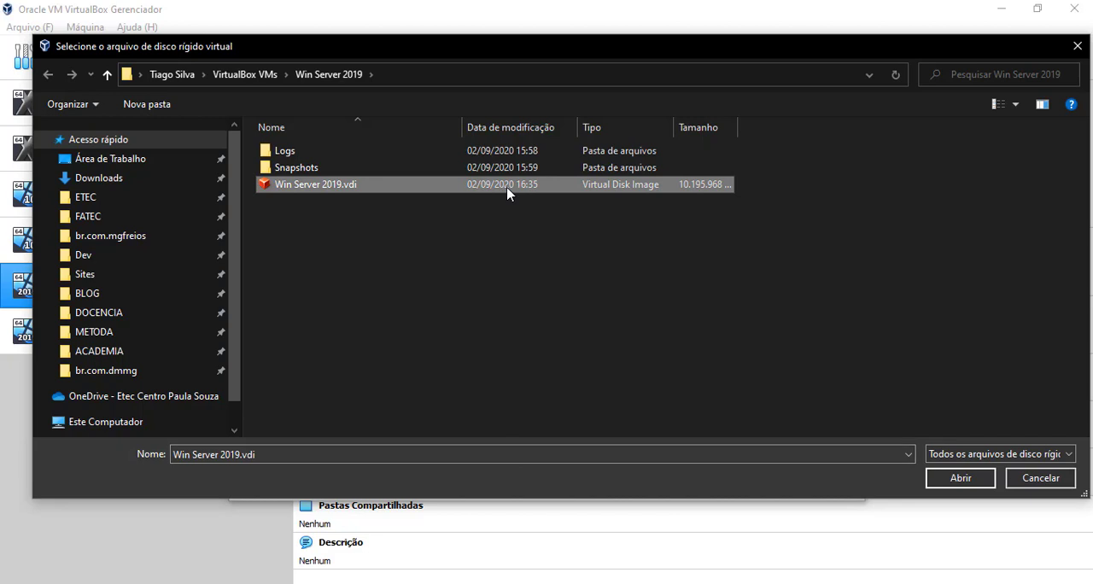
pyautogui.rightClick(507, 193)
pyautogui.click(804, 573)
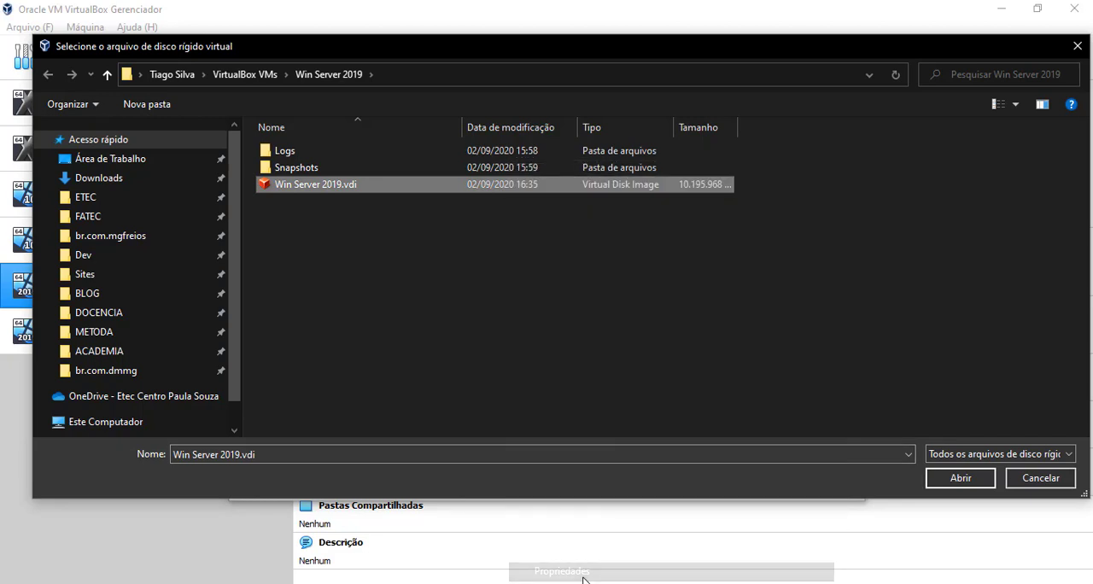
pyautogui.moveTo(584, 382); pyautogui.dragTo(612, 382)
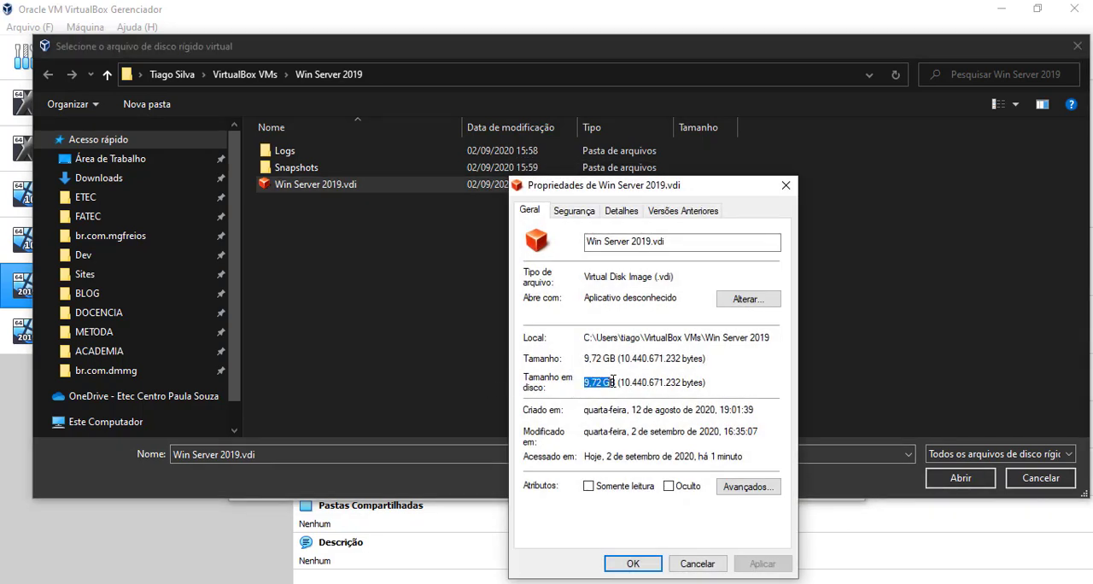
pyautogui.click(786, 185)
# Examine the folder path where Win Server 2019.vdi is stored and leave the file browser without choosing a disk
pyautogui.click(391, 81)
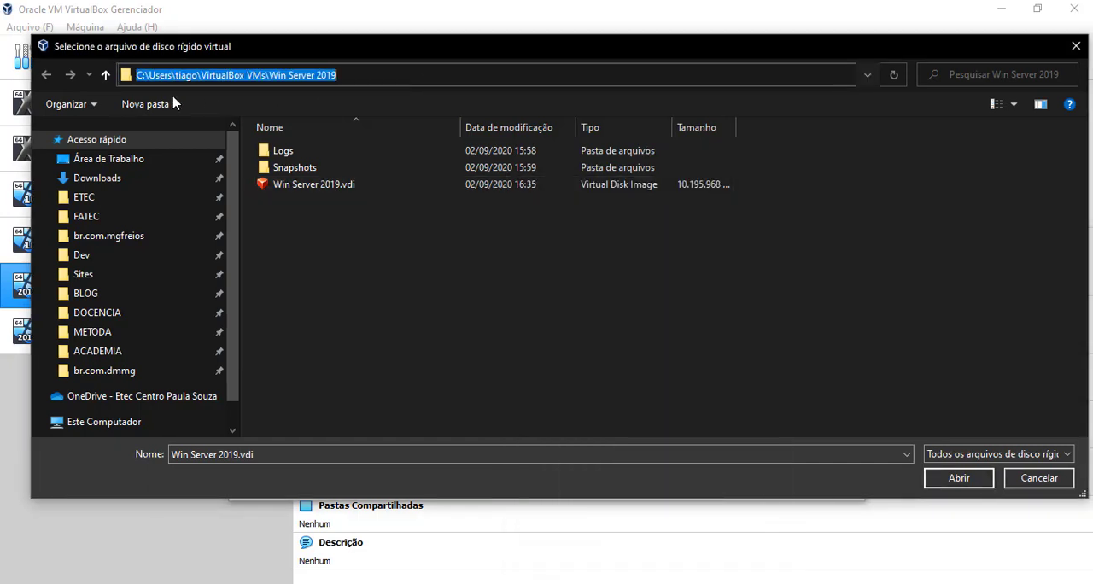
pyautogui.click(357, 256)
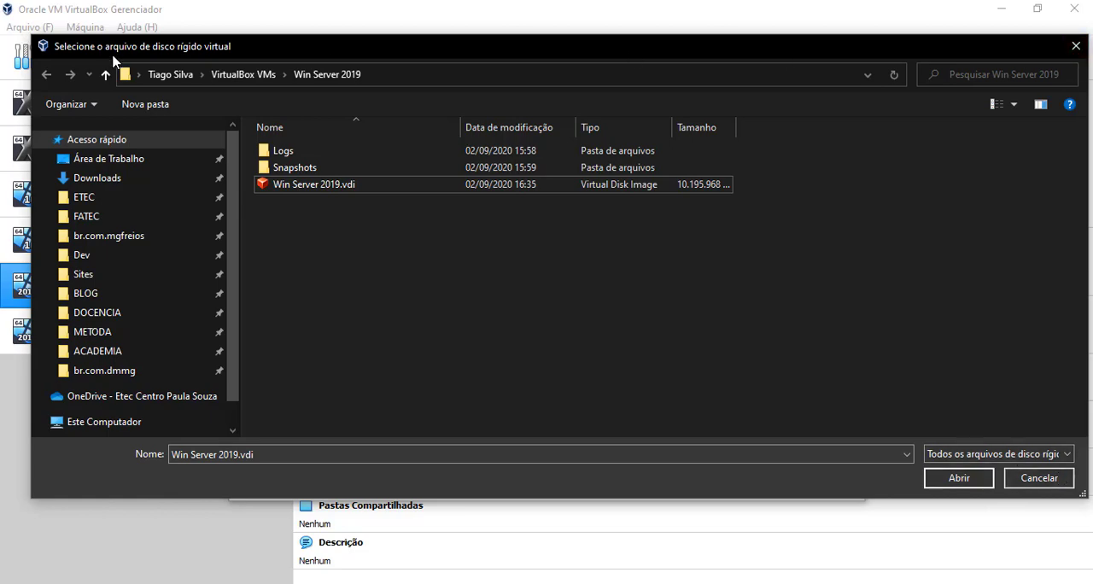
pyautogui.click(1075, 48)
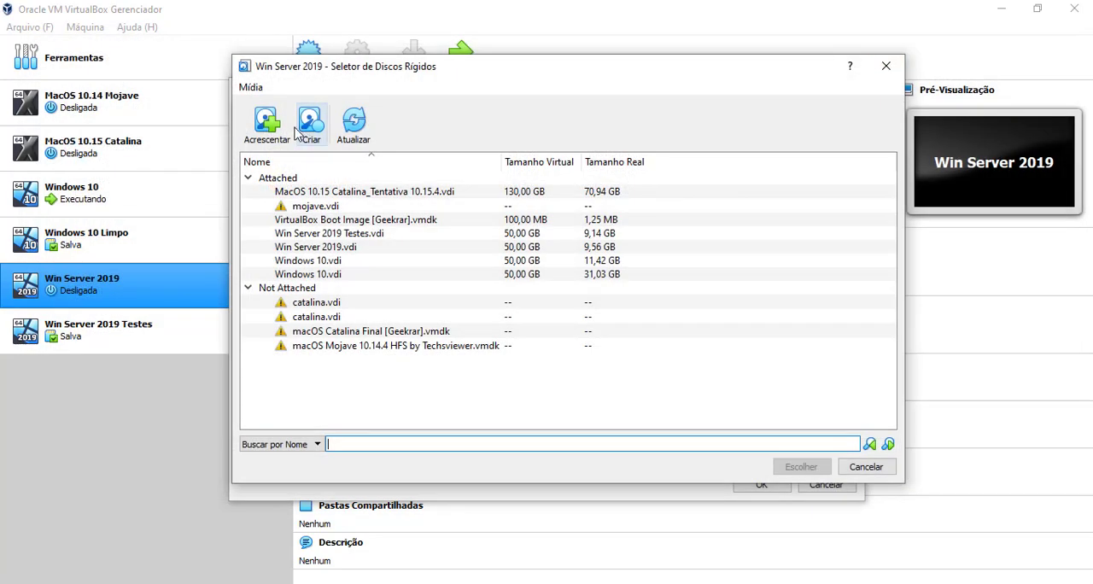
pyautogui.click(270, 126)
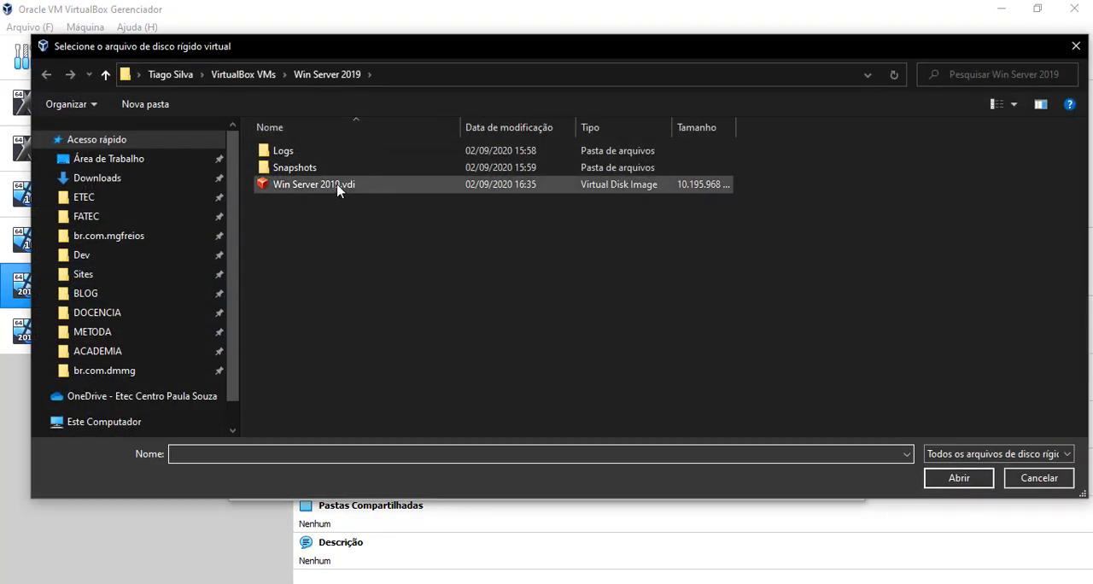
pyautogui.click(1074, 47)
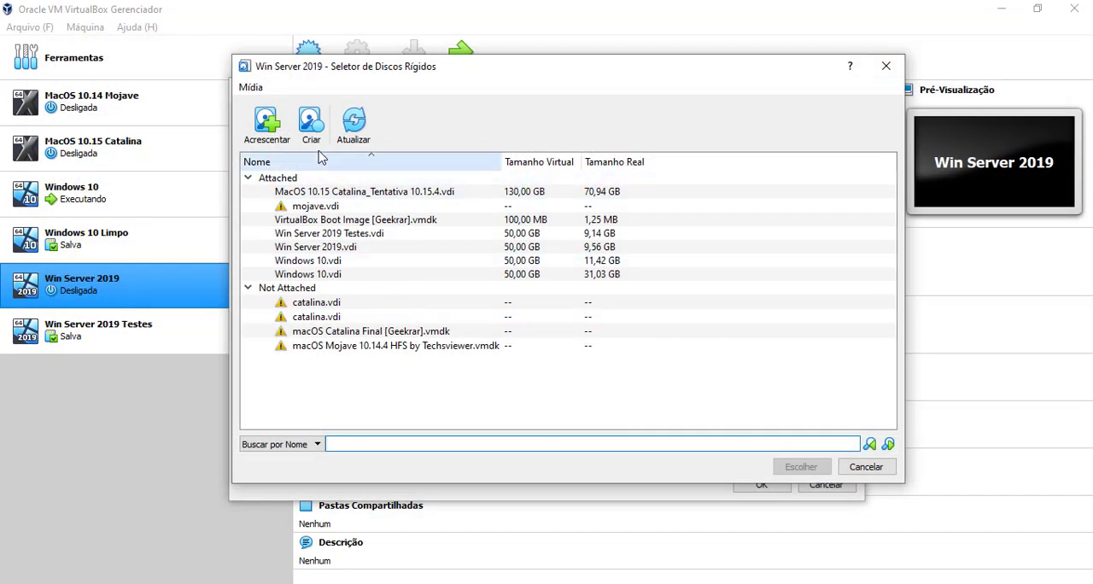
# Start creating a virtual hard disk as a VDI (VirtualBox Disk Image) file with dynamically allocated storage
pyautogui.click(311, 123)
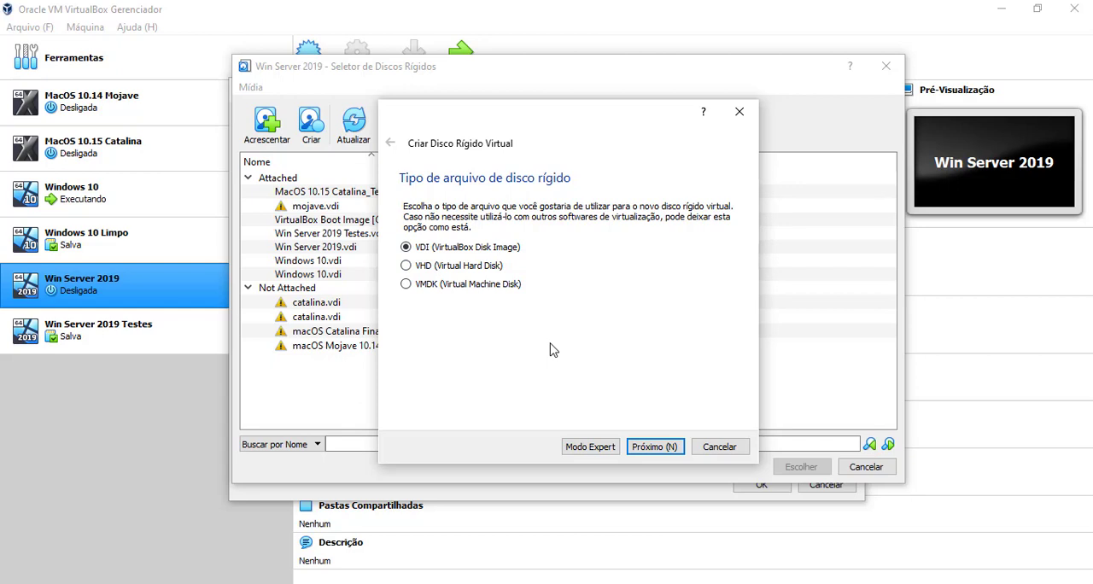
pyautogui.moveTo(562, 115); pyautogui.dragTo(733, 100)
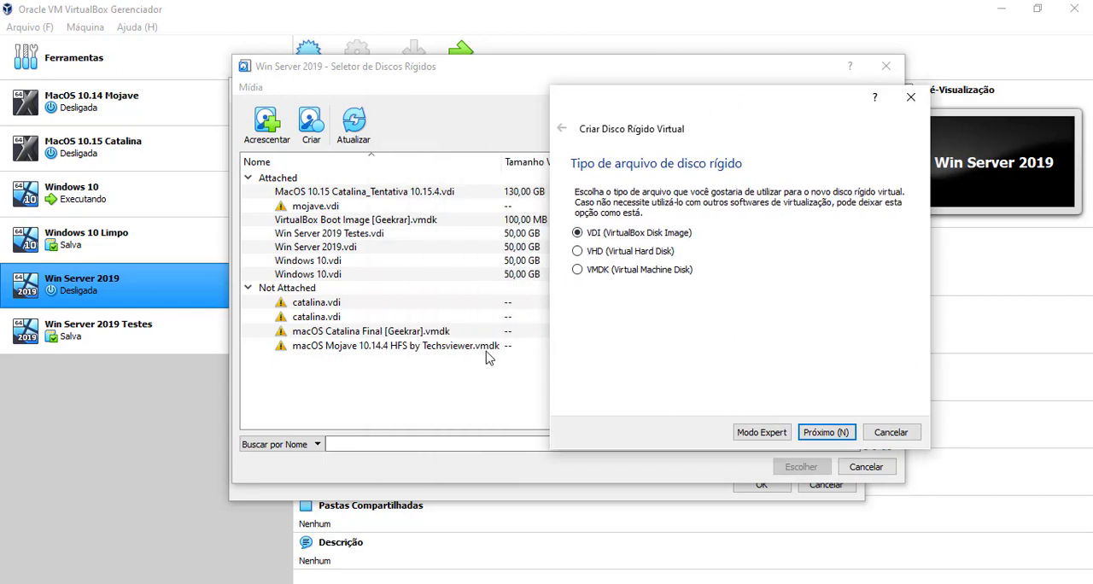
pyautogui.moveTo(681, 106); pyautogui.dragTo(649, 104)
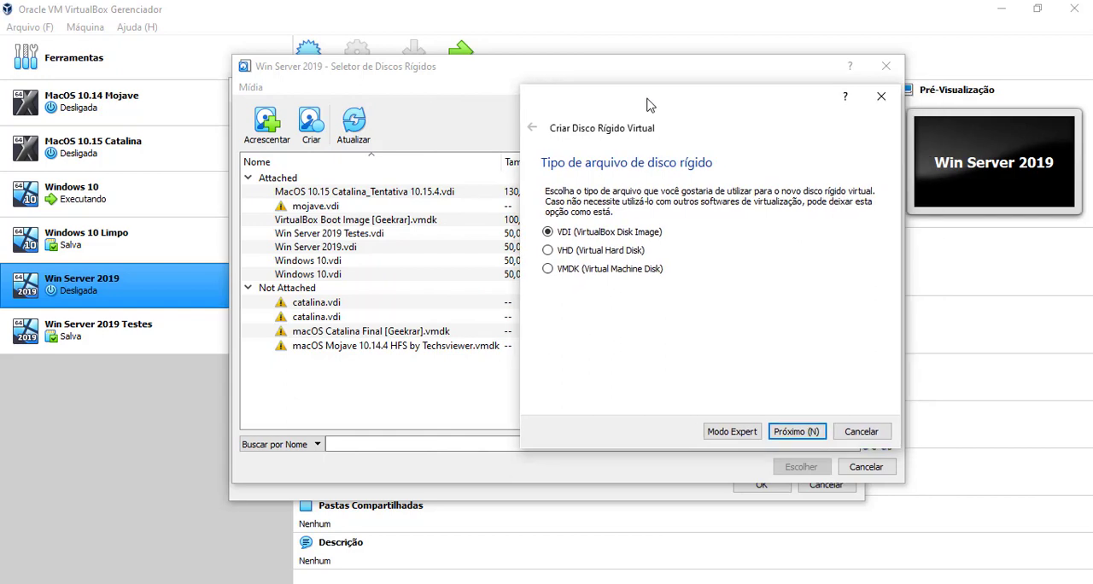
pyautogui.moveTo(647, 105); pyautogui.dragTo(753, 110)
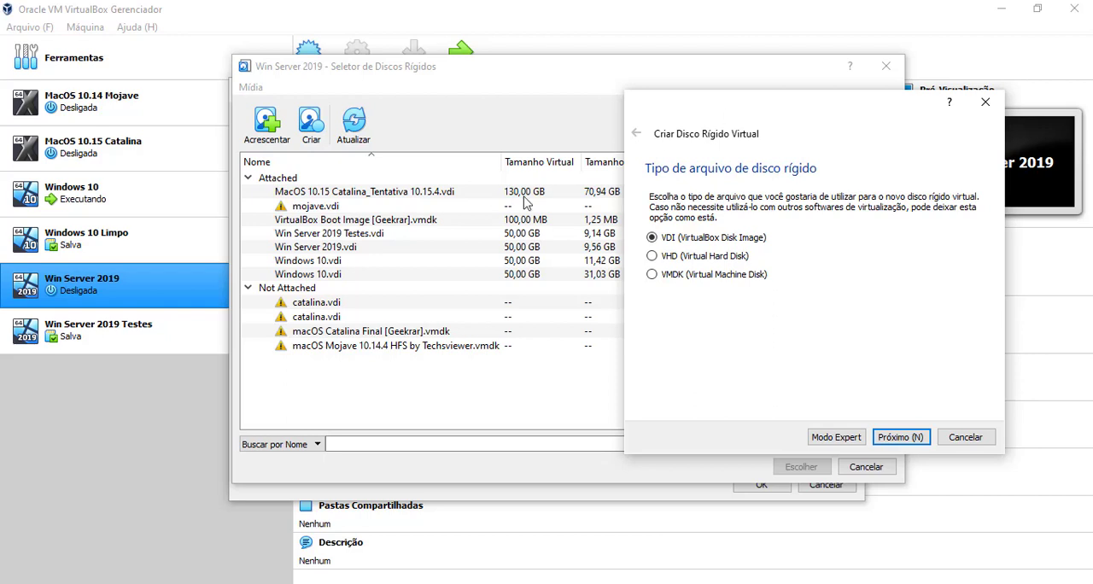
pyautogui.moveTo(688, 115); pyautogui.dragTo(762, 110)
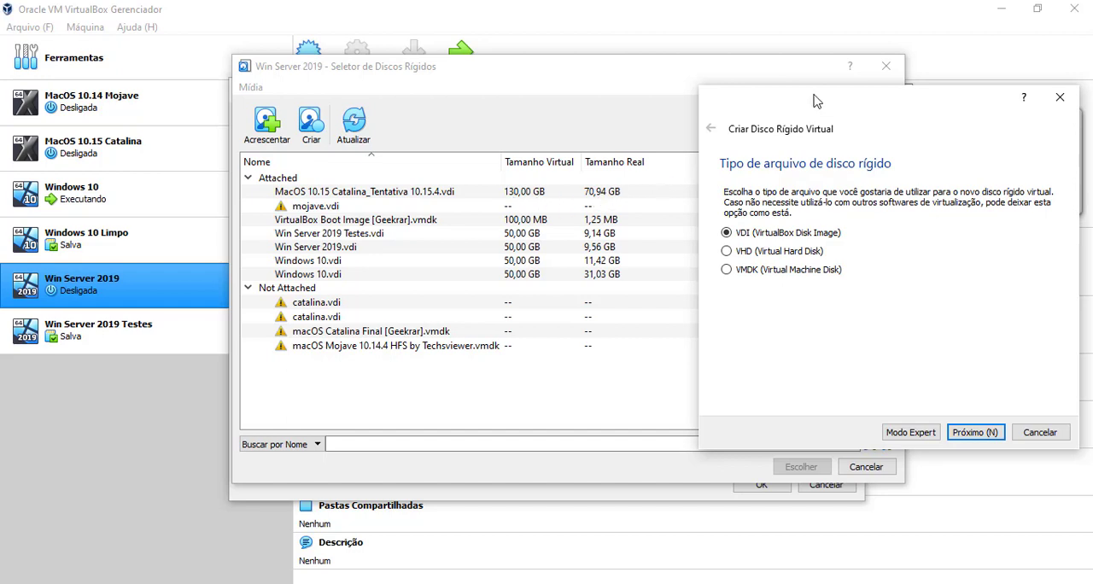
pyautogui.moveTo(816, 100); pyautogui.dragTo(608, 101)
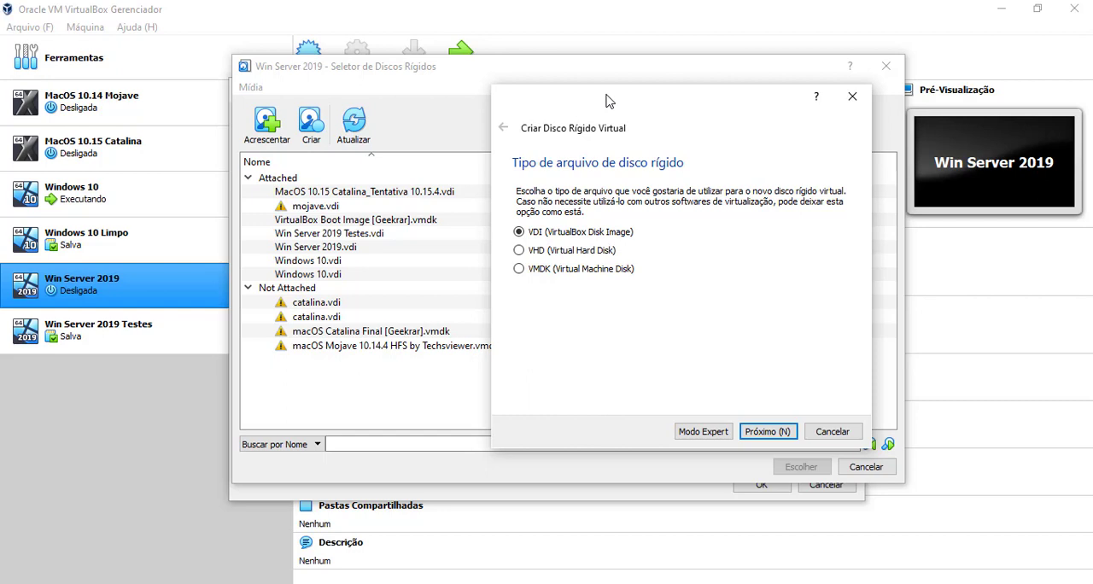
pyautogui.moveTo(607, 101); pyautogui.dragTo(539, 101)
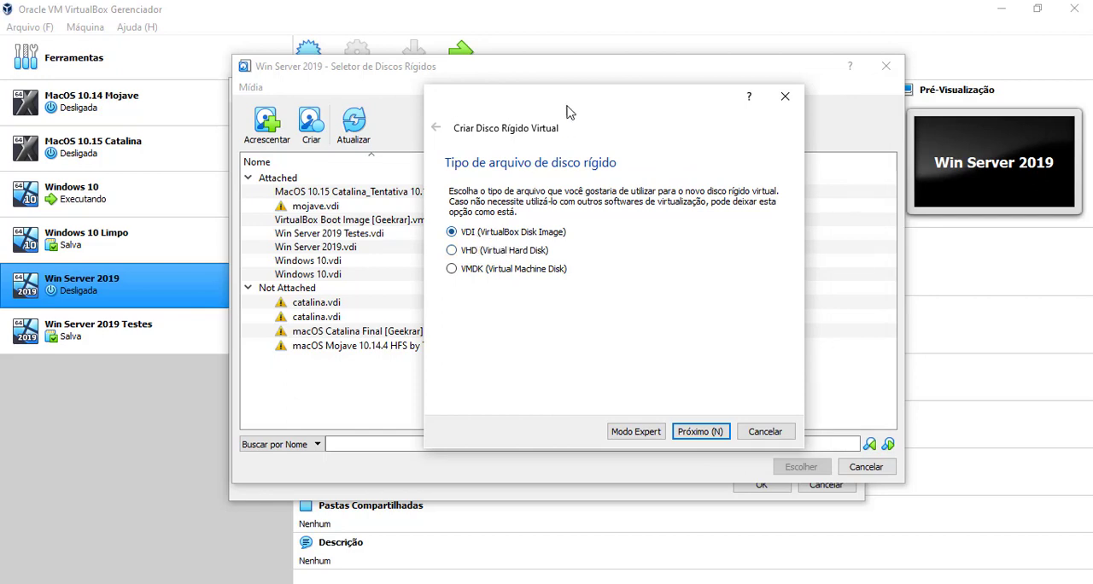
pyautogui.click(692, 433)
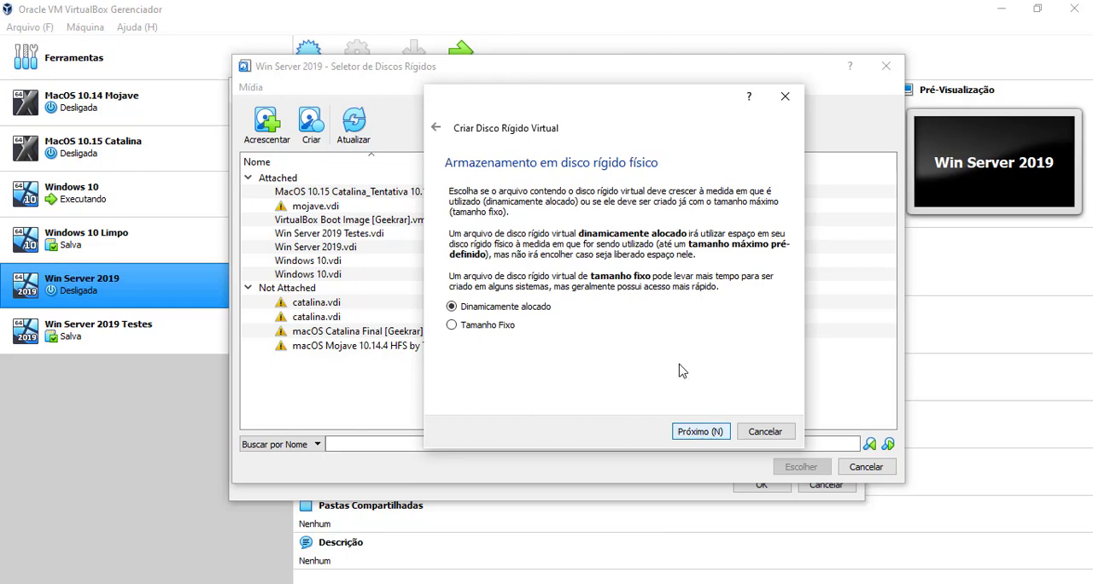
pyautogui.moveTo(584, 116); pyautogui.dragTo(555, 113)
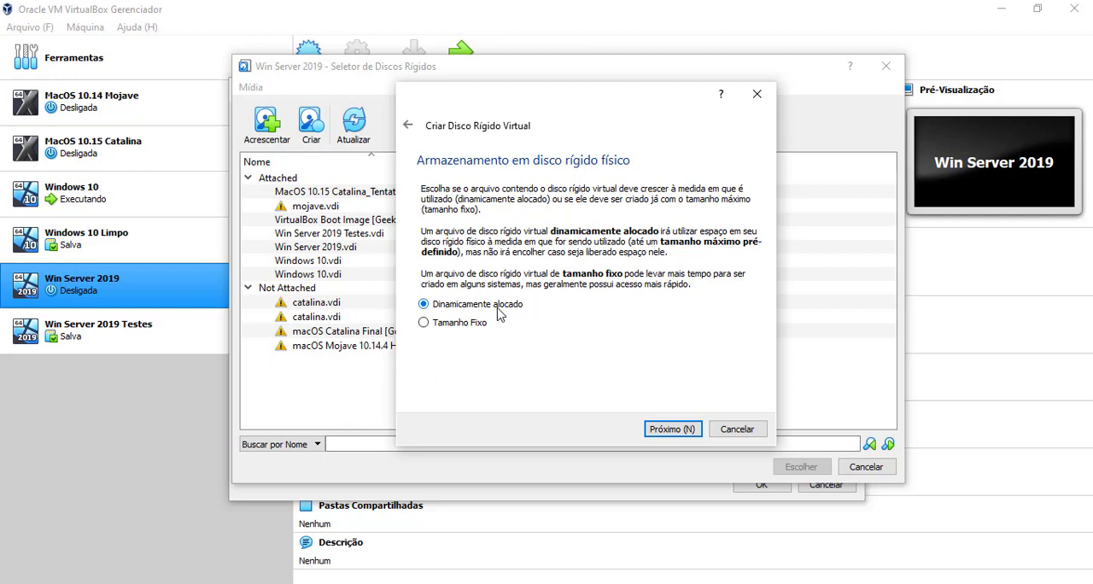
pyautogui.click(675, 431)
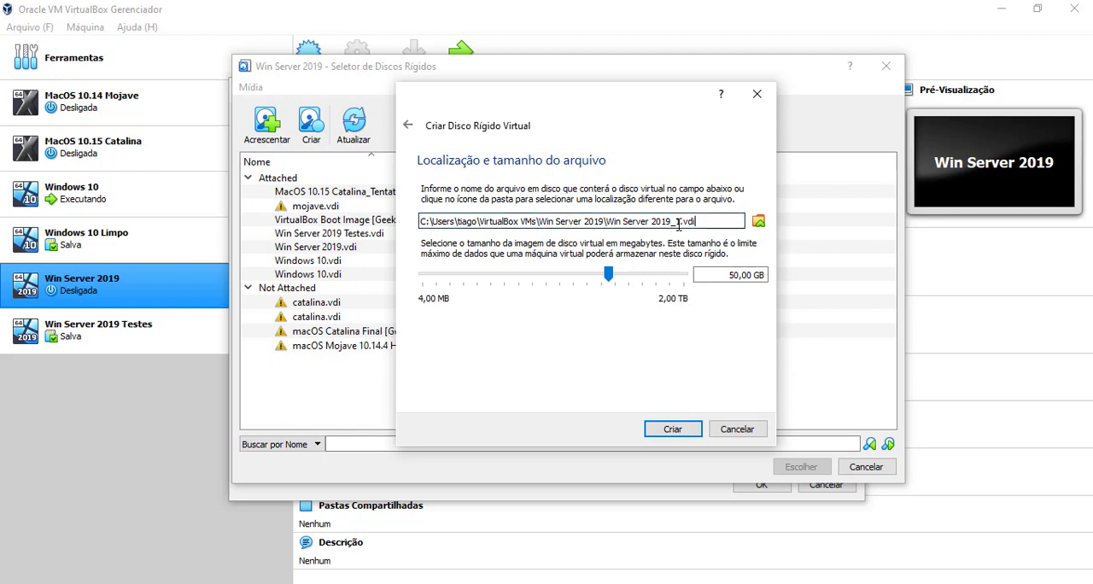
# Set the new virtual disk's size to 5,00 GB and create it in the proposed file location
pyautogui.moveTo(609, 275)
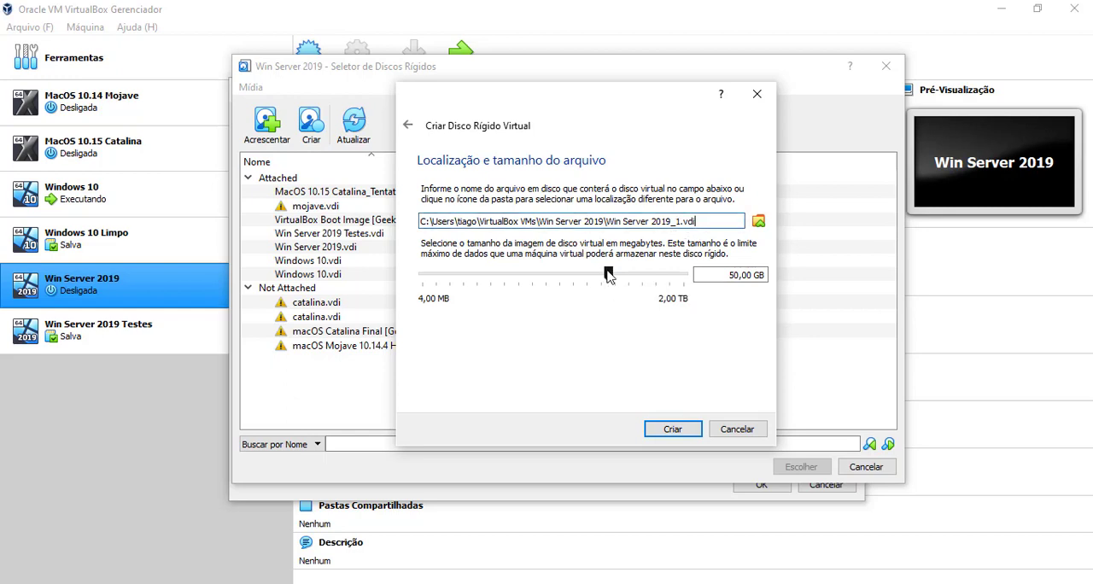
pyautogui.moveTo(609, 275); pyautogui.dragTo(560, 275)
pyautogui.moveTo(560, 275); pyautogui.dragTo(563, 275)
pyautogui.click(746, 275)
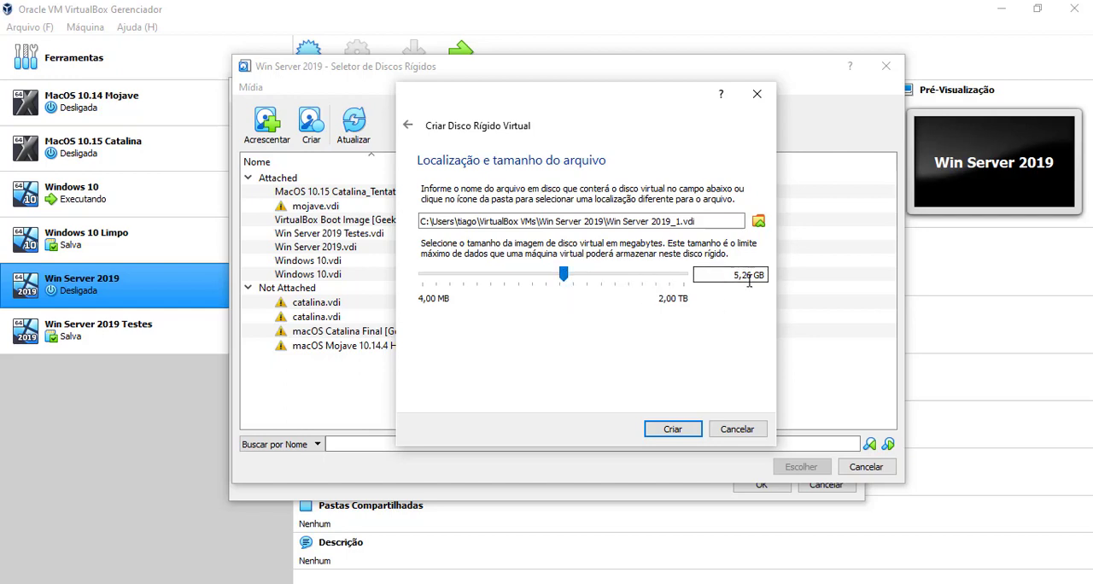
pyautogui.press('BackSpace')
pyautogui.write('0')
pyautogui.click(748, 278)
pyautogui.write('0')
pyautogui.press('BackSpace')
pyautogui.write('0')
pyautogui.click(667, 429)
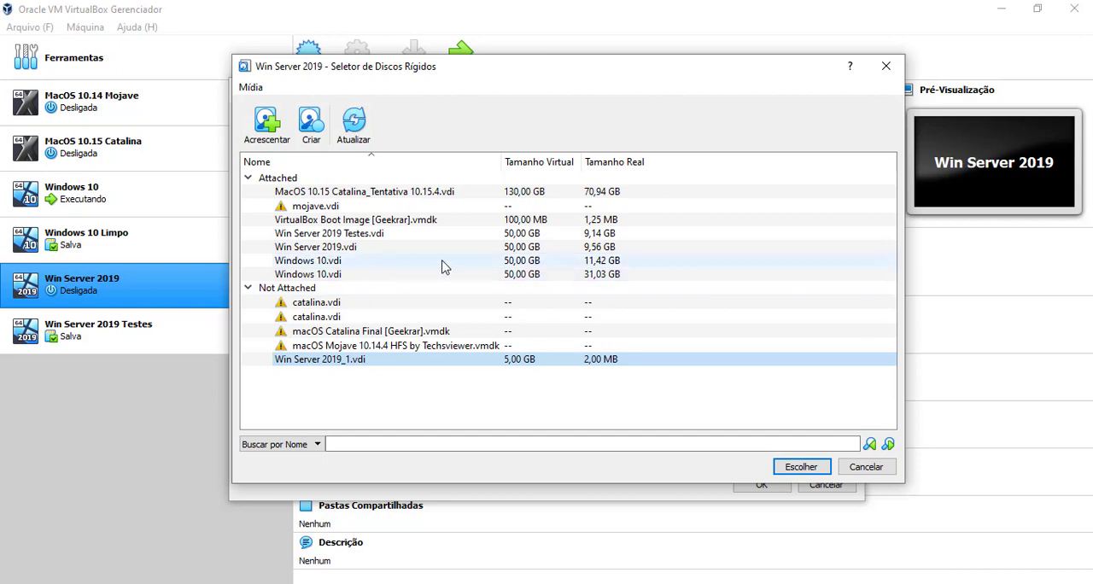
# Choose the unattached disk Win Server 2019_1.vdi and attach it to the SATA controller
pyautogui.click(615, 278)
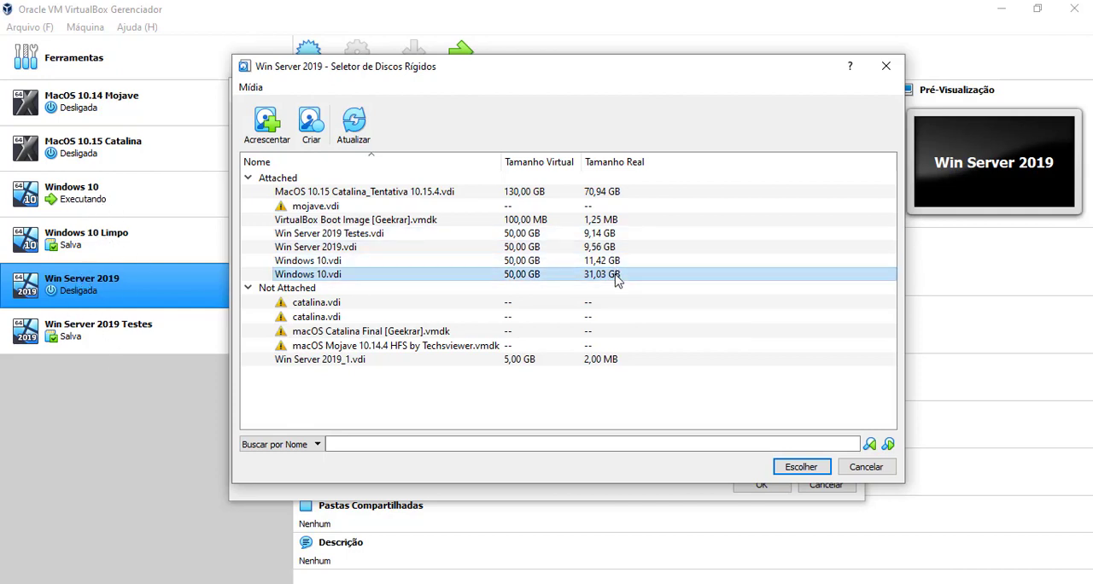
pyautogui.click(319, 362)
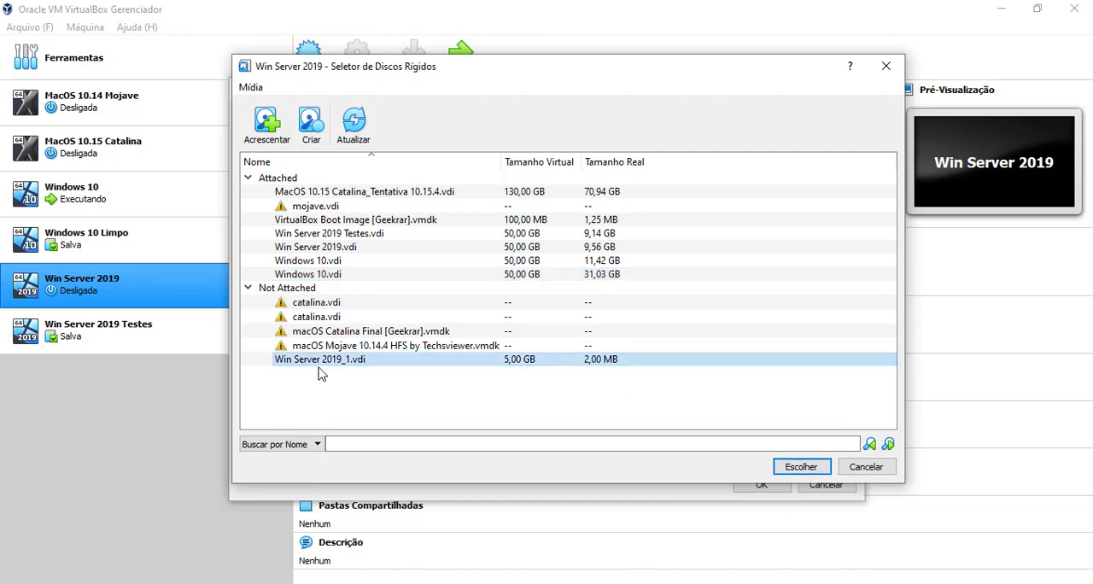
pyautogui.click(795, 468)
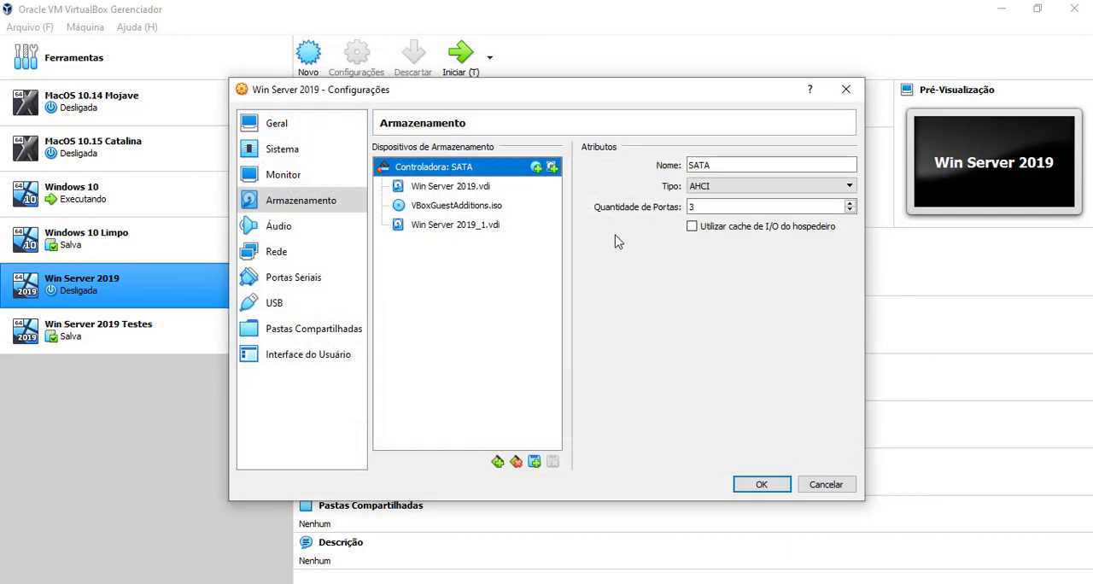
# Compare the attributes of Win Server 2019.vdi and Win Server 2019_1.vdi and save the virtual machine's settings
pyautogui.click(483, 188)
pyautogui.click(483, 225)
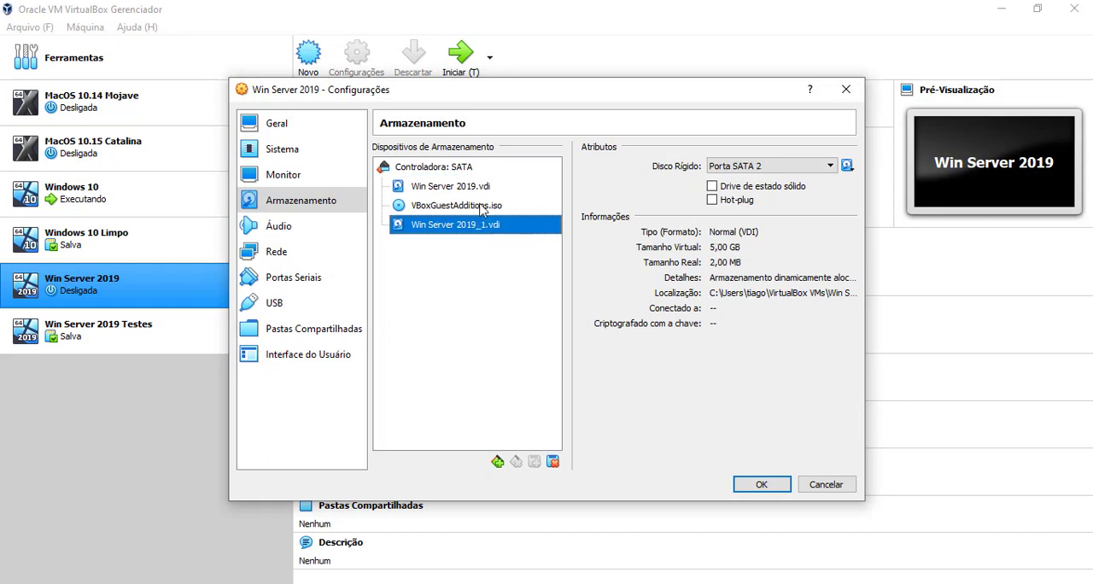
pyautogui.click(482, 188)
pyautogui.click(484, 226)
pyautogui.click(768, 485)
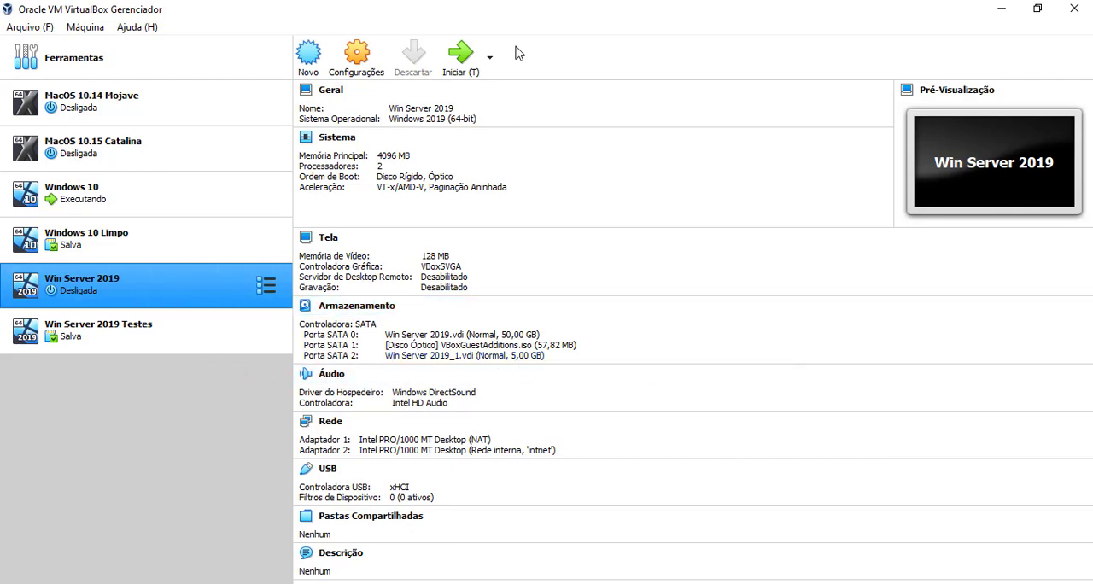
# Start the Win Server 2019 virtual machine and check its resource usage in the host's Task Manager while it boots
pyautogui.click(458, 55)
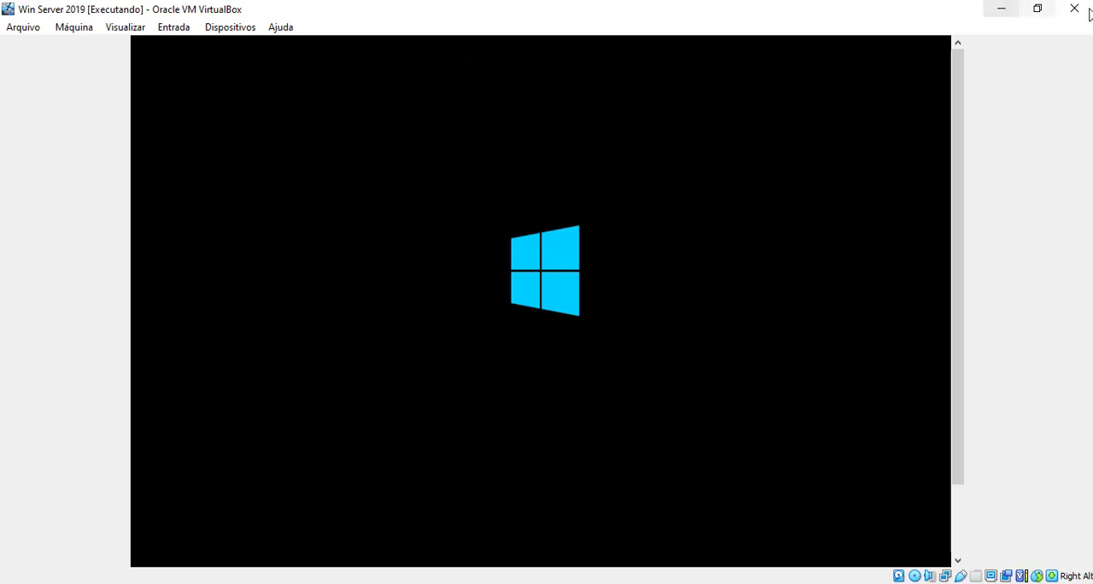
pyautogui.moveTo(959, 227); pyautogui.dragTo(973, 199)
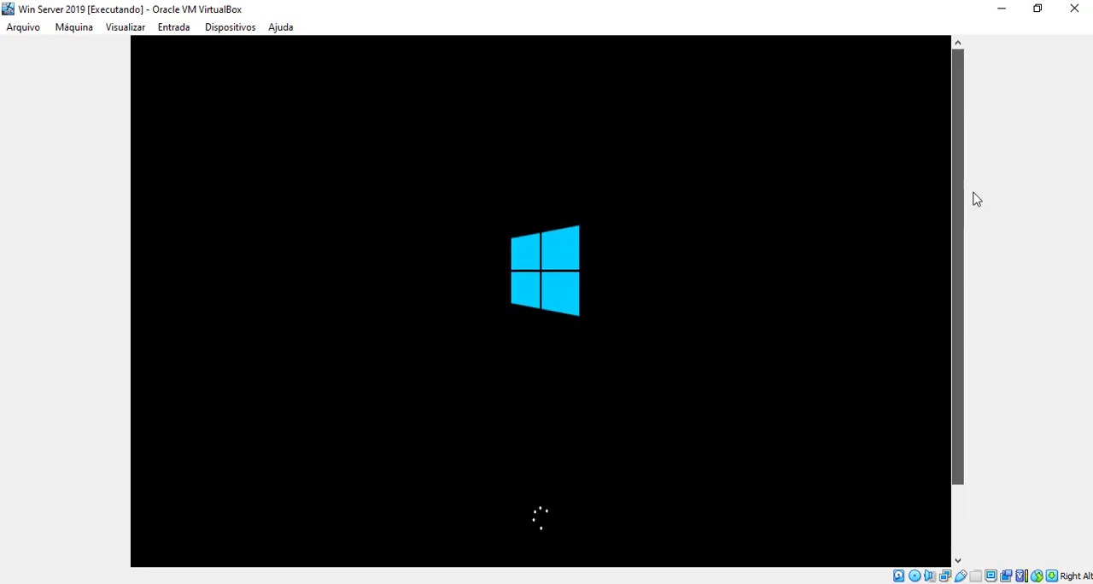
pyautogui.hotkey('ctrl', 'shift', 'Escape')
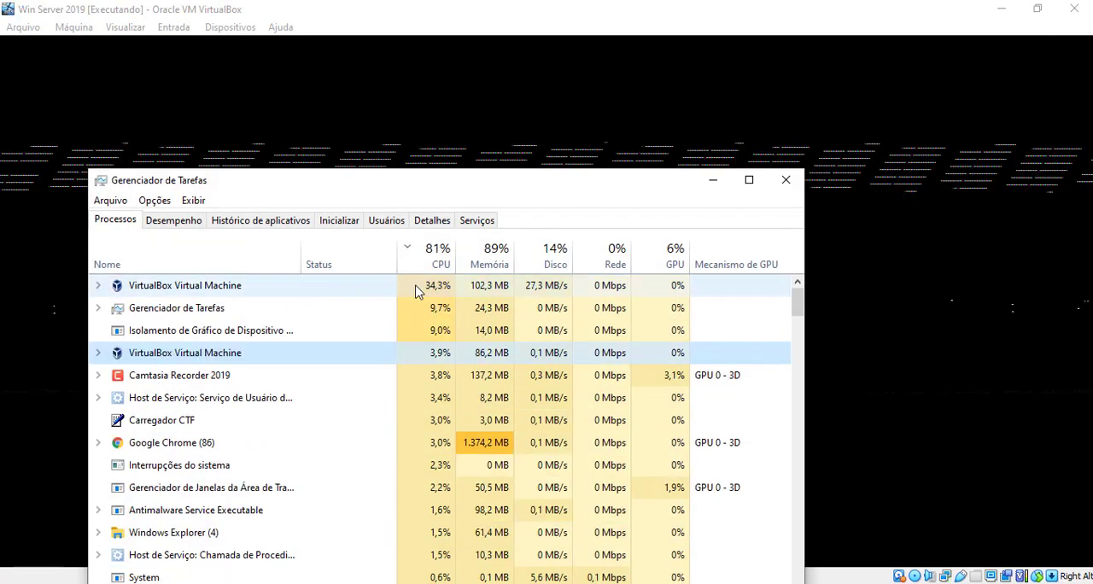
pyautogui.click(555, 289)
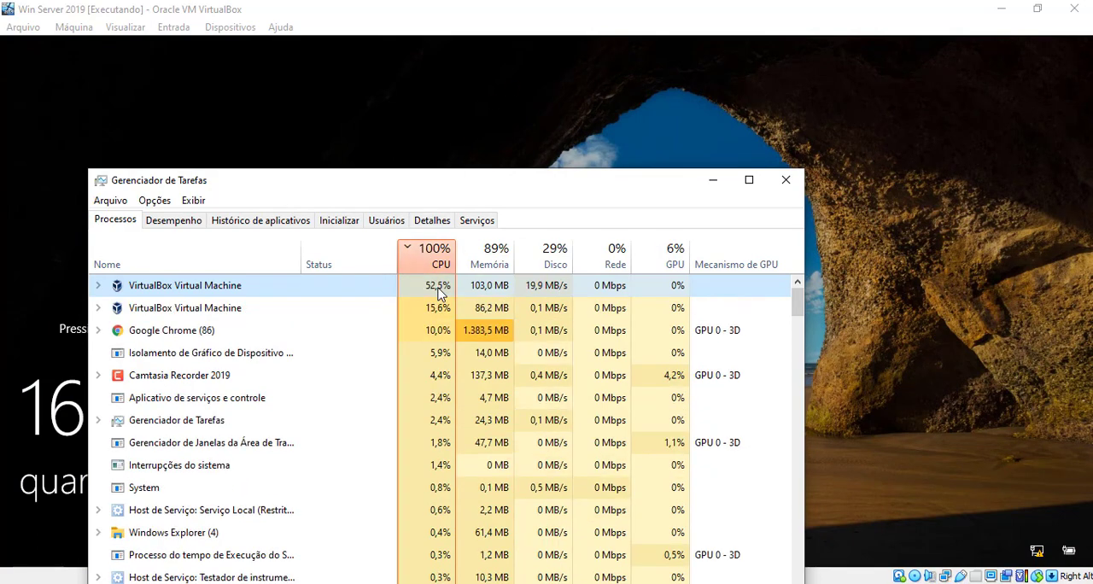
pyautogui.click(712, 182)
# Send Ctrl-Alt-Del to the virtual machine and sign in to the Administrador account with the account password
pyautogui.click(190, 29)
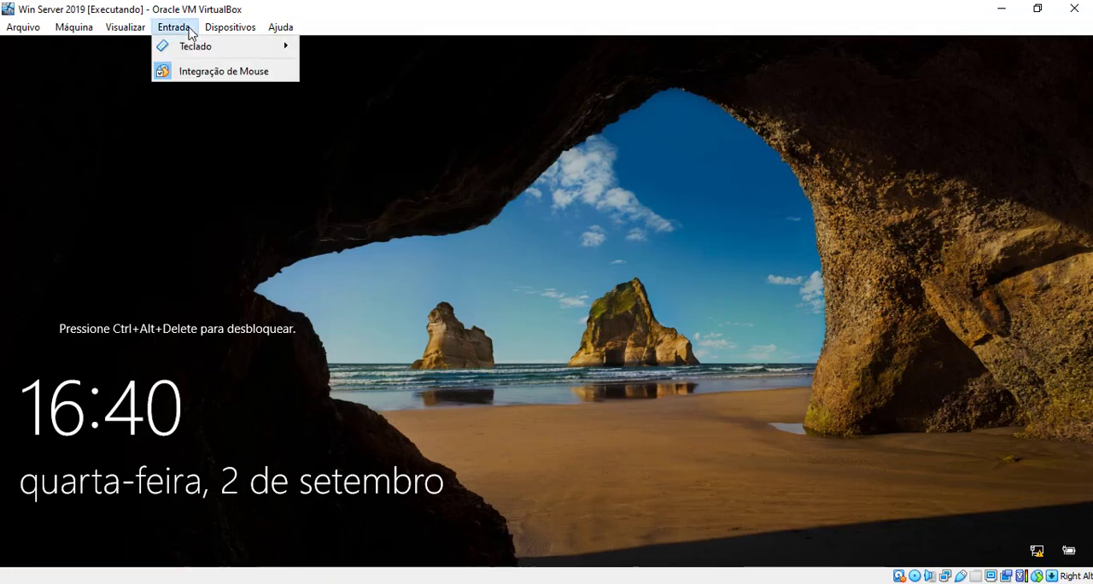
pyautogui.moveTo(237, 52)
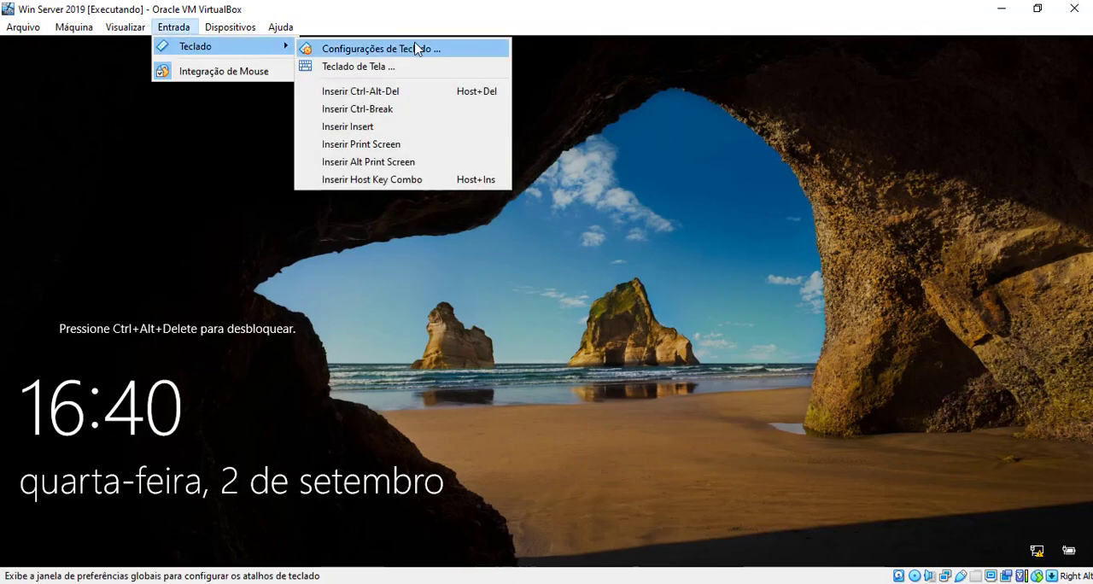
pyautogui.click(418, 100)
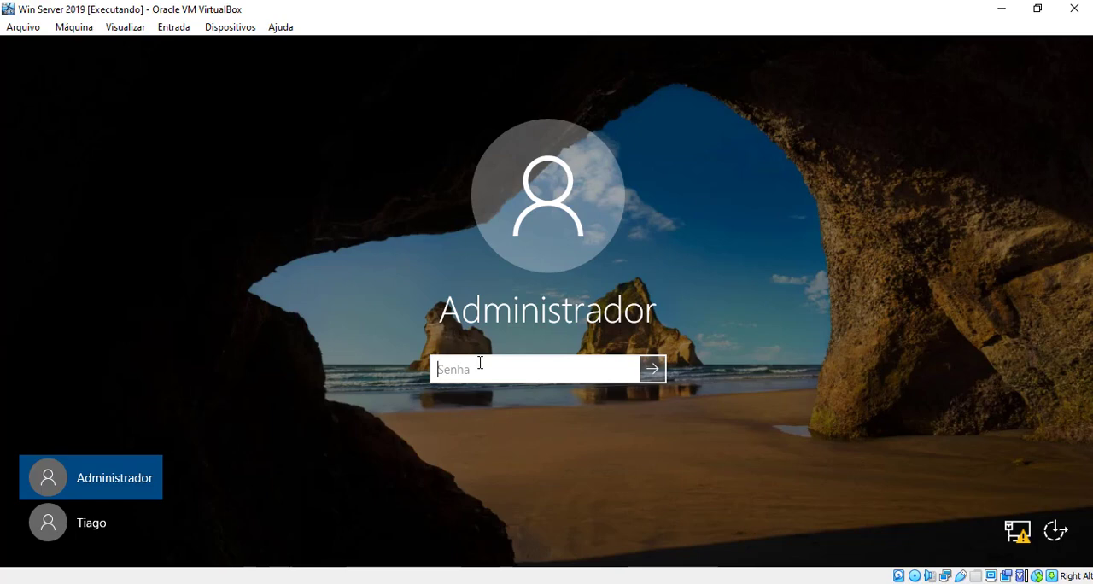
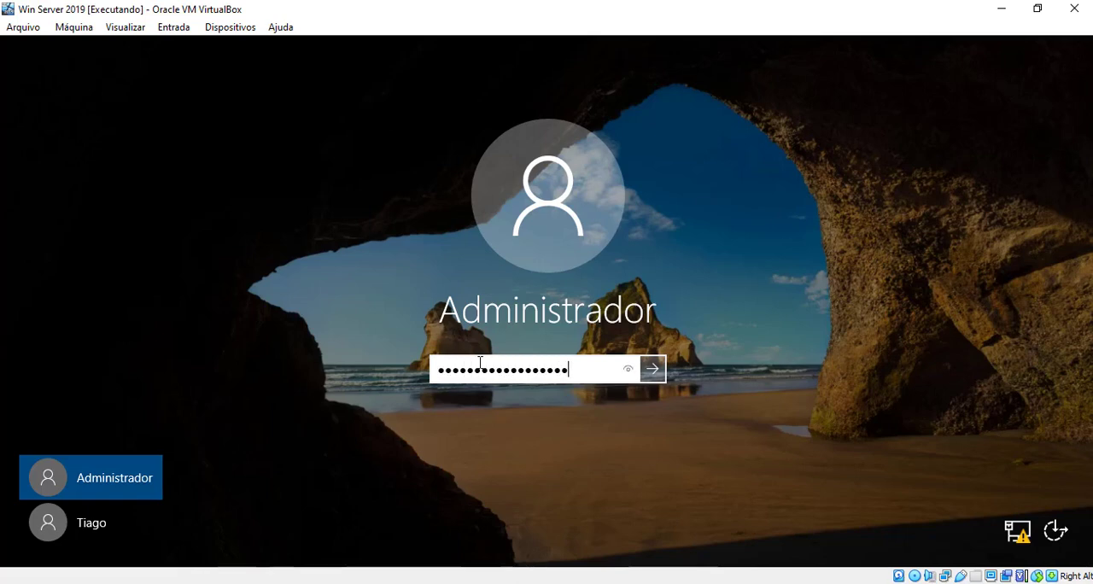
pyautogui.click(628, 370)
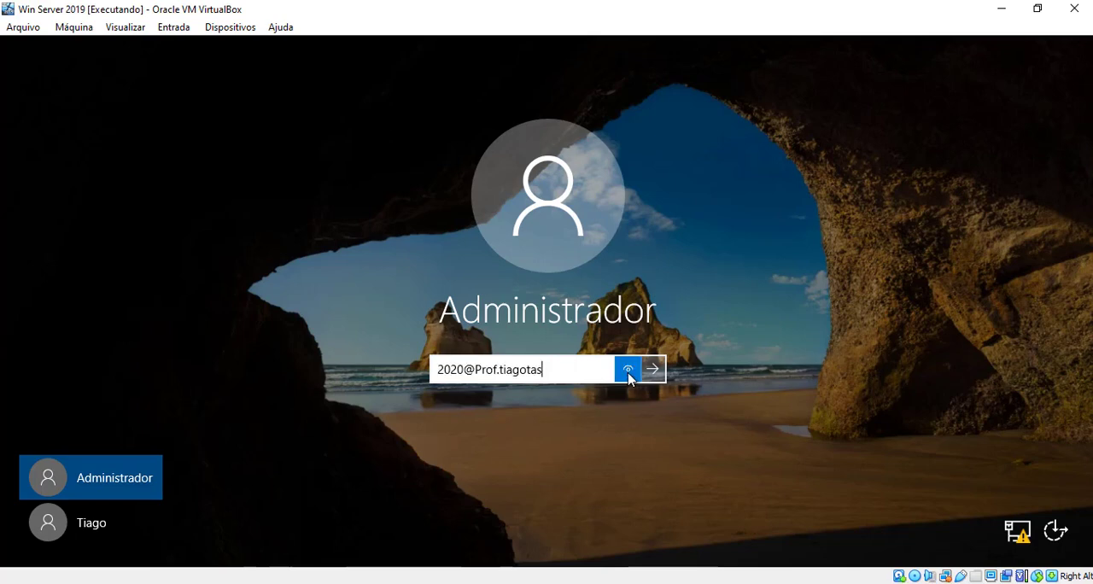
pyautogui.click(654, 370)
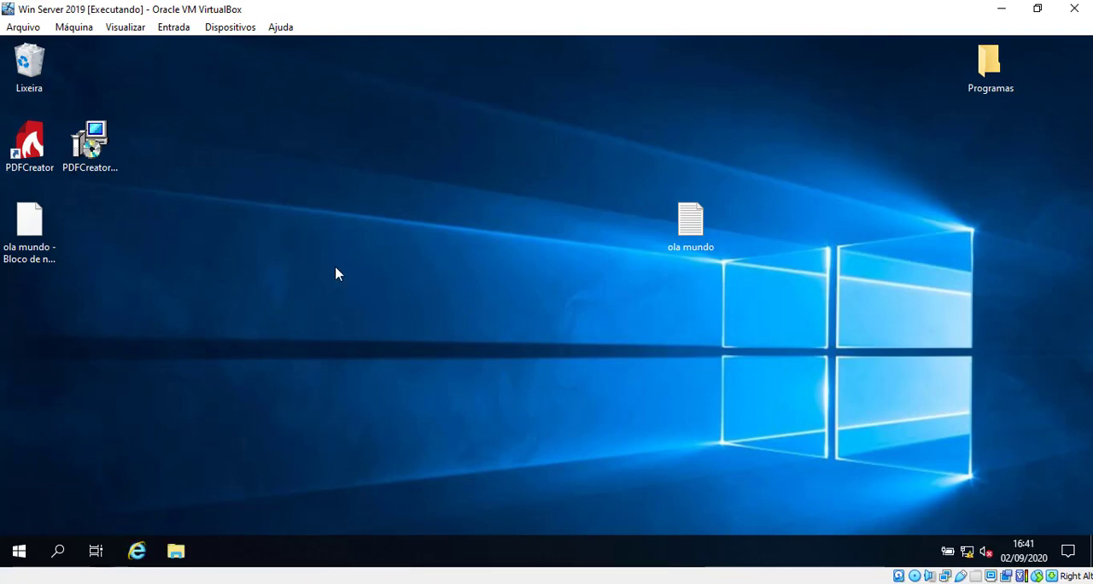
# Check the devices and drives listed under Este Computador in File Explorer and close the window
pyautogui.click(175, 554)
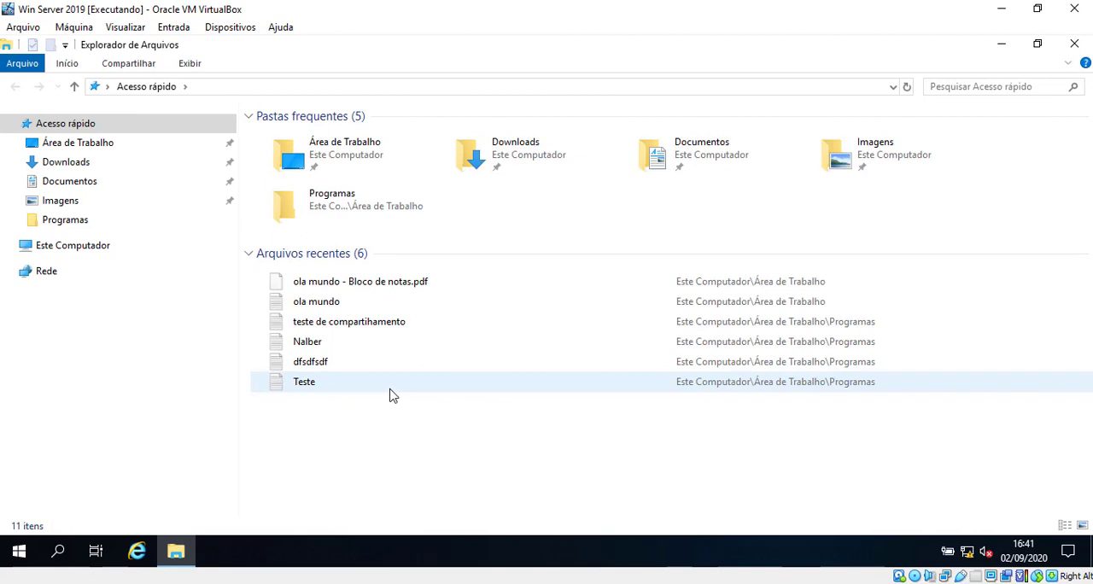
pyautogui.click(68, 248)
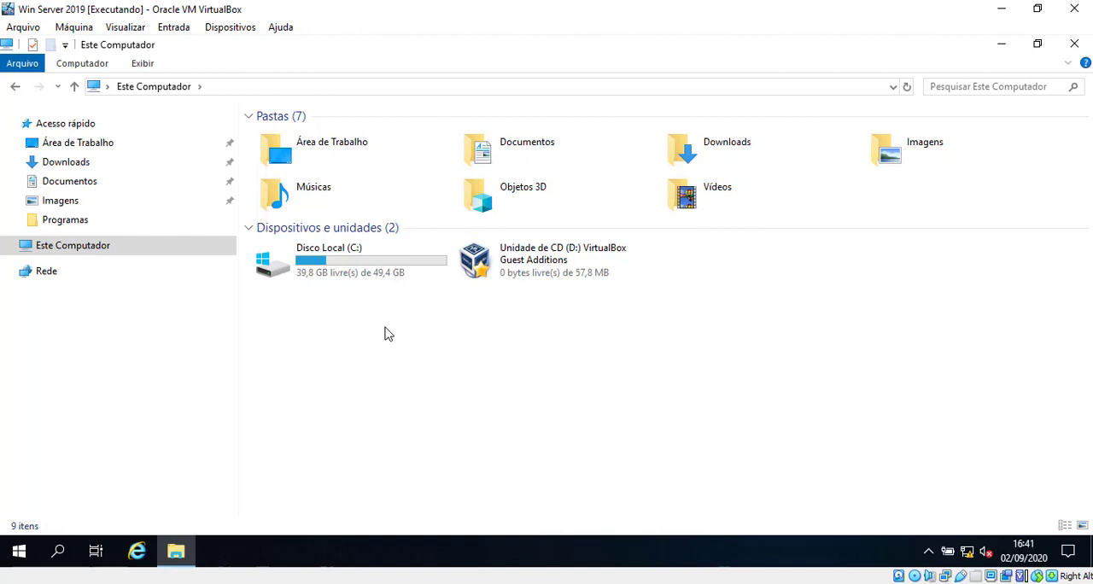
pyautogui.click(1081, 48)
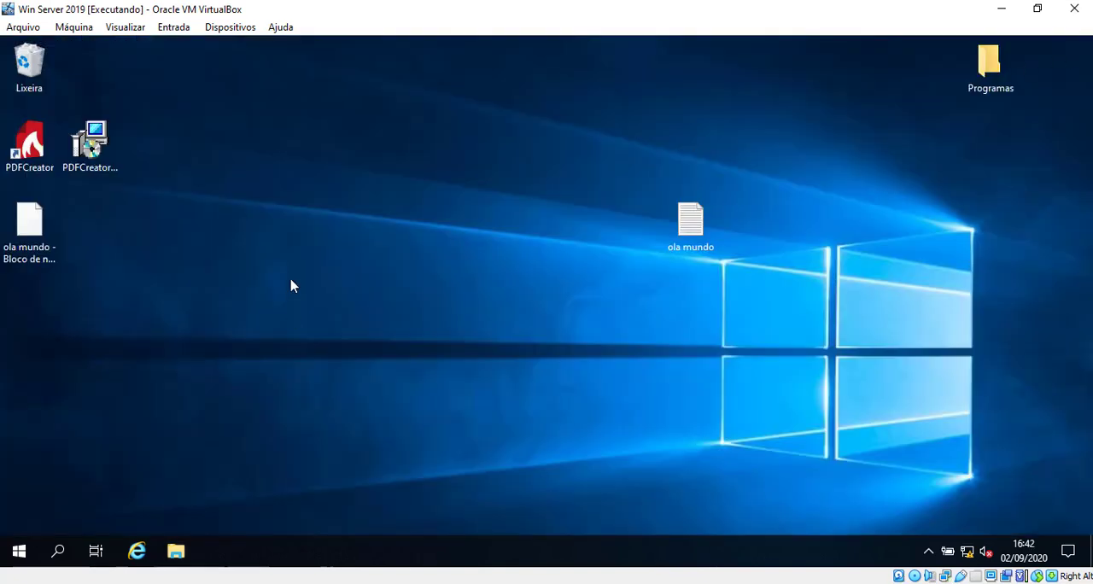
# Search the Control Panel for "discos" and open the tool for creating and formatting hard disk partitions
pyautogui.click(17, 550)
pyautogui.click(489, 292)
pyautogui.click(461, 47)
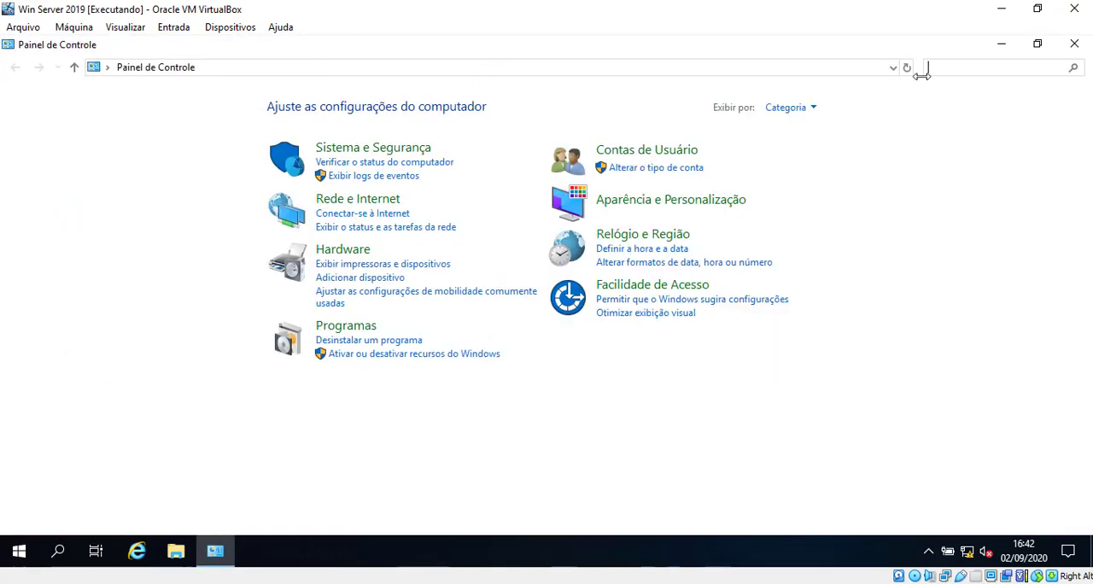
pyautogui.write('discos')
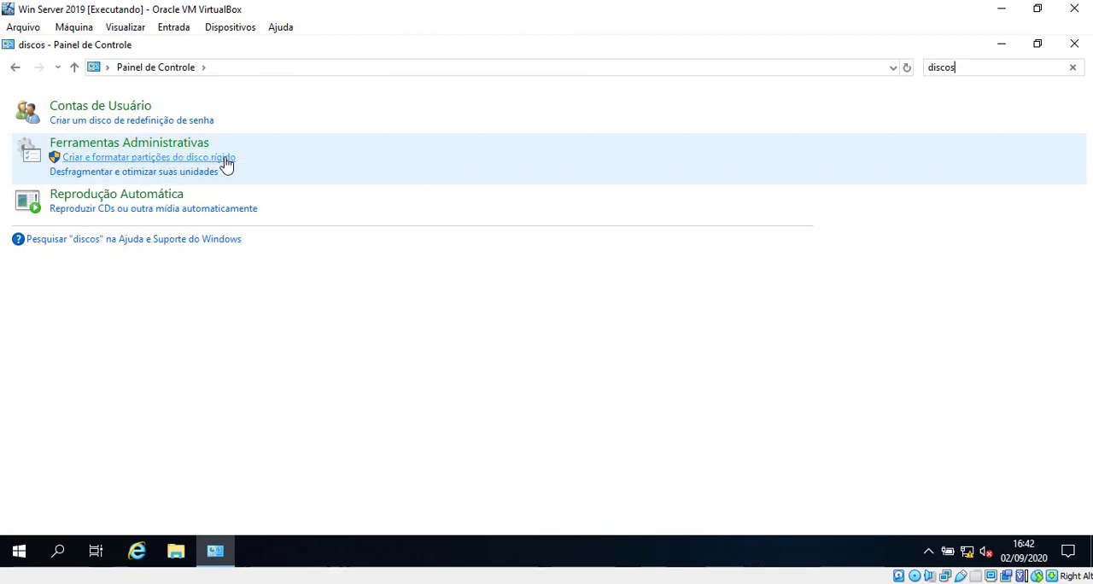
pyautogui.click(156, 162)
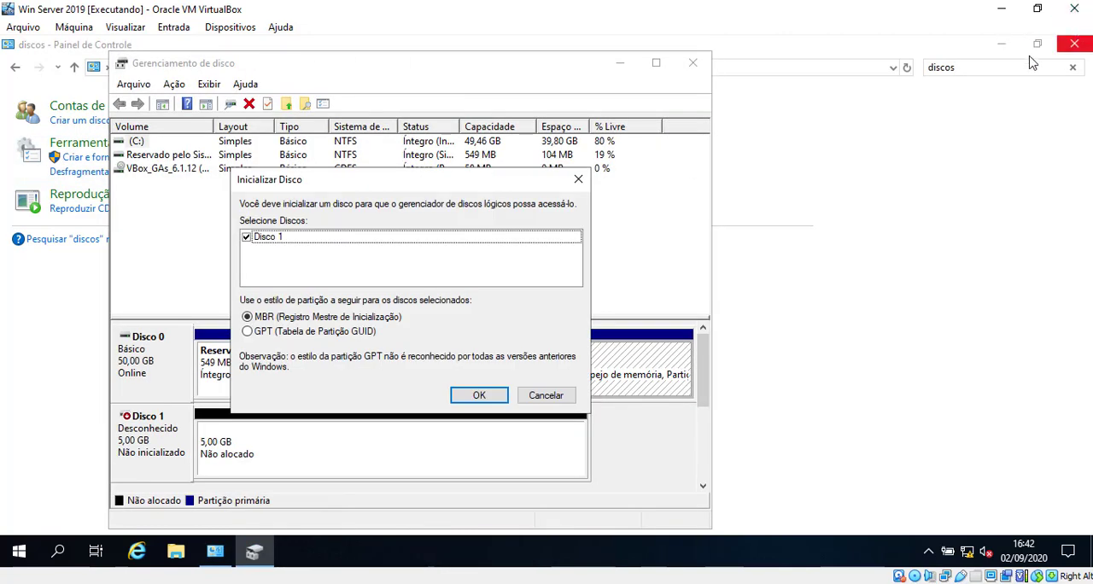
# Close the Control Panel window and initialize Disco 1 with the MBR partition style
pyautogui.click(1069, 43)
pyautogui.click(656, 64)
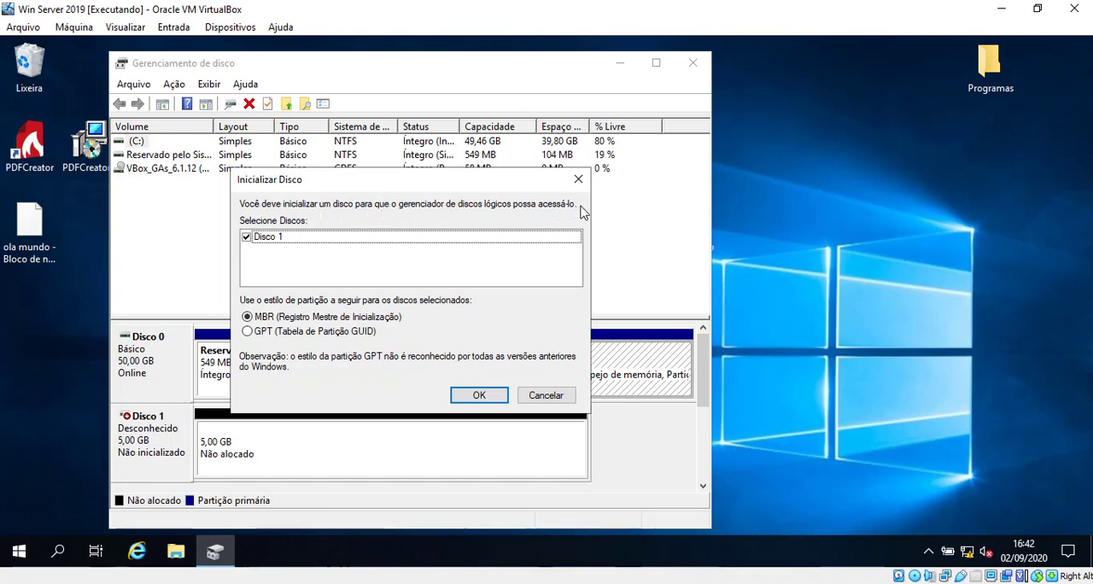
pyautogui.click(276, 242)
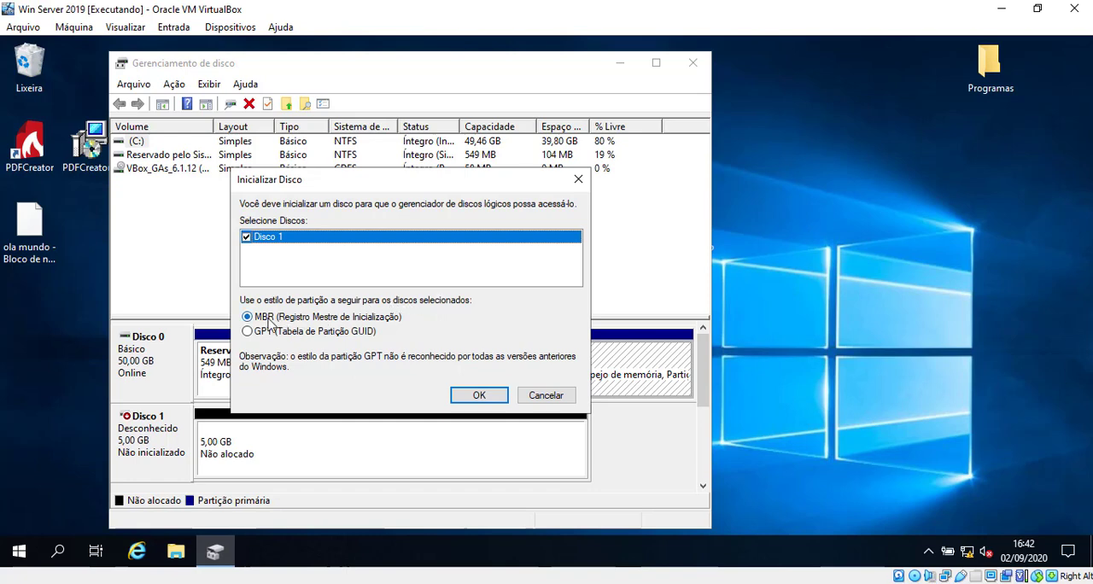
pyautogui.click(359, 340)
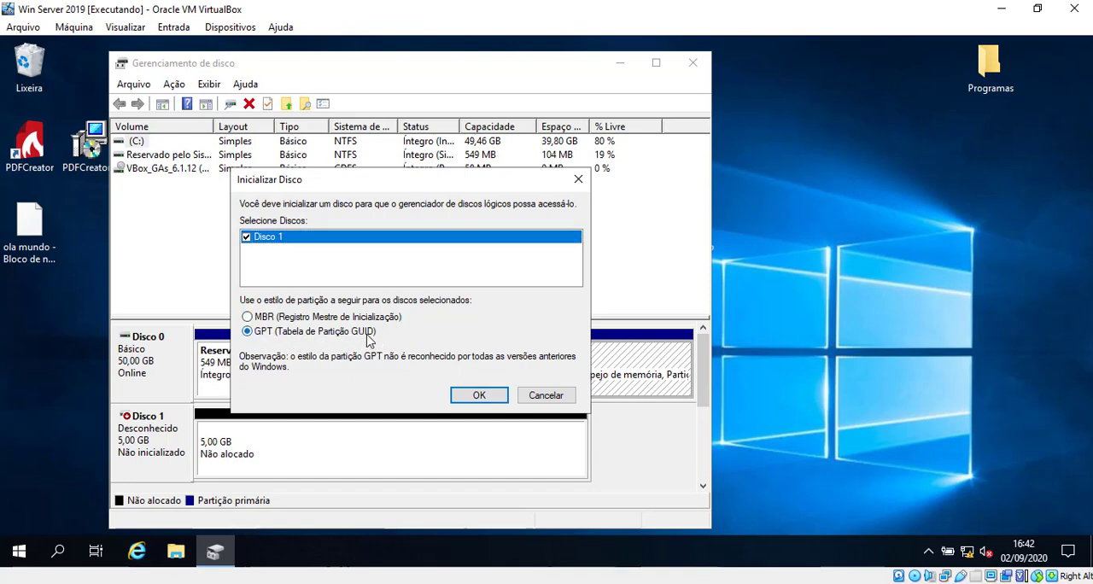
pyautogui.click(335, 317)
pyautogui.click(347, 331)
pyautogui.click(348, 322)
pyautogui.click(476, 398)
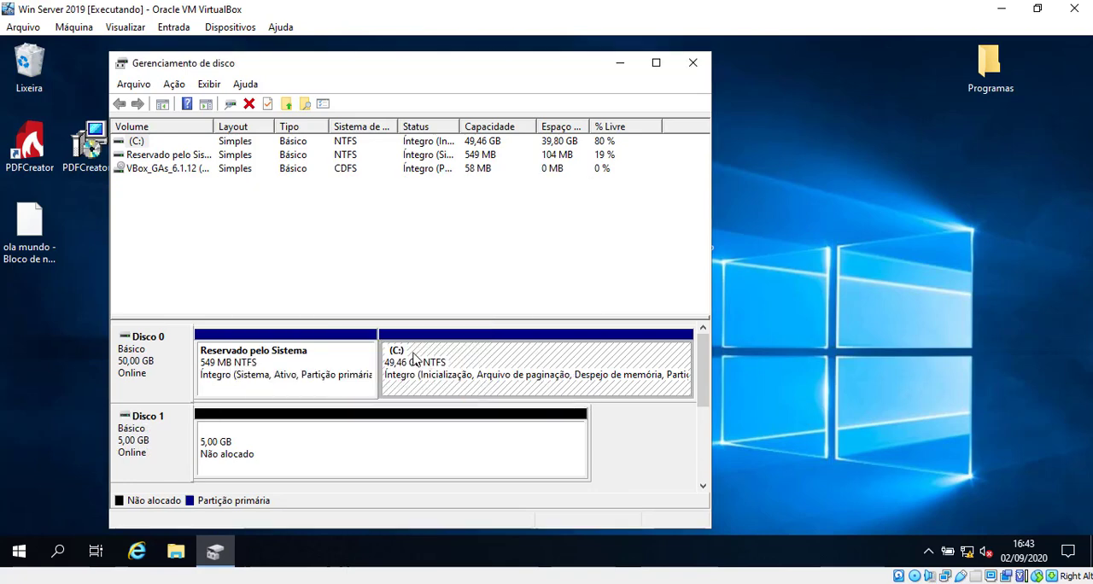
# Maximize Disk Management and examine the partitions of Disco 0, the unallocated space of Disco 1 and the CD-ROM drive
pyautogui.click(659, 63)
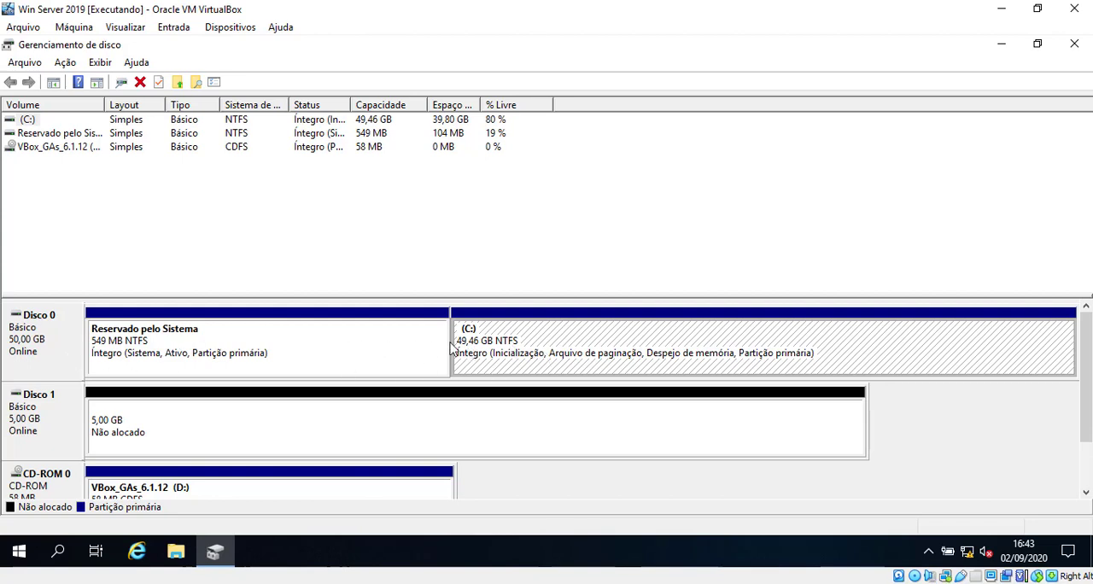
pyautogui.click(335, 340)
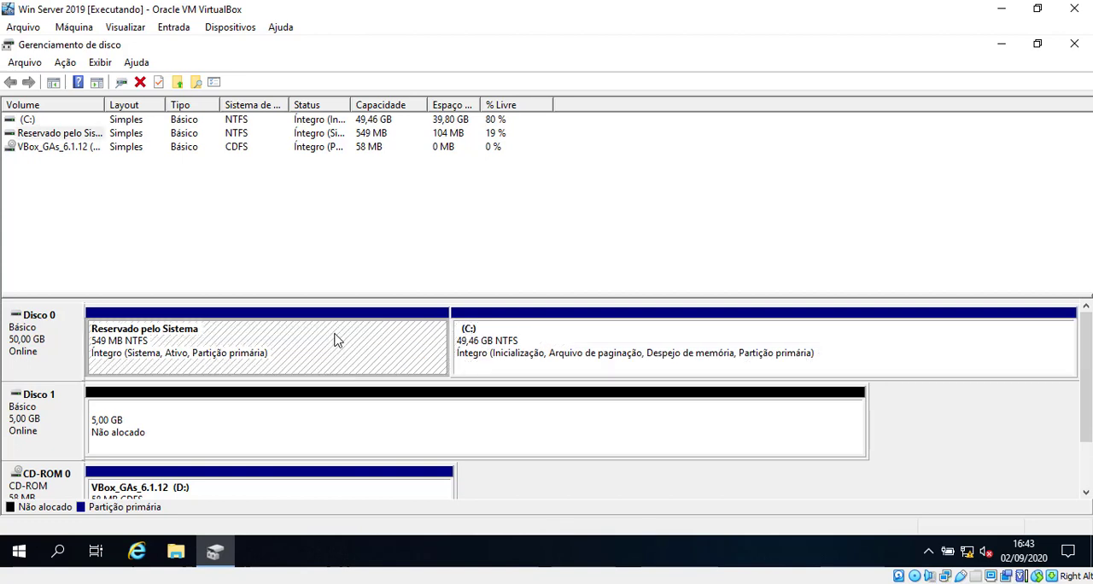
pyautogui.click(639, 327)
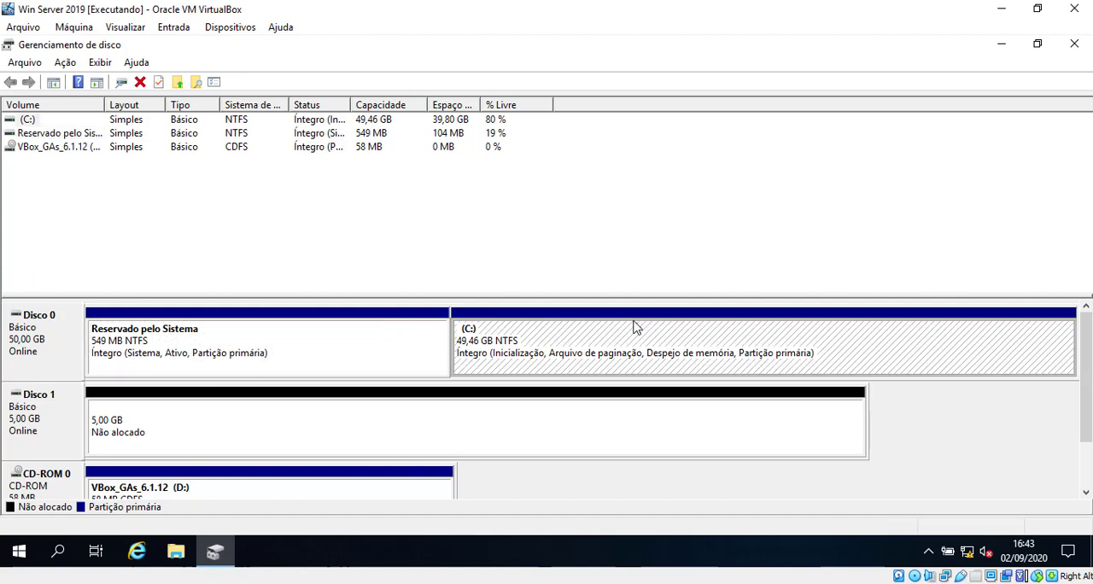
pyautogui.click(461, 421)
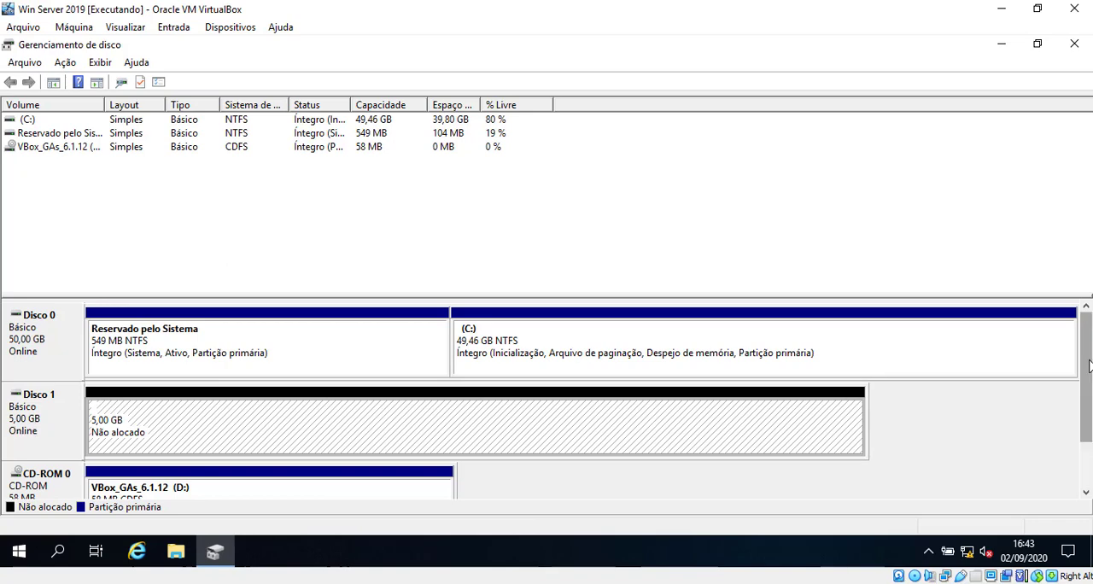
pyautogui.moveTo(1078, 369); pyautogui.dragTo(1076, 410)
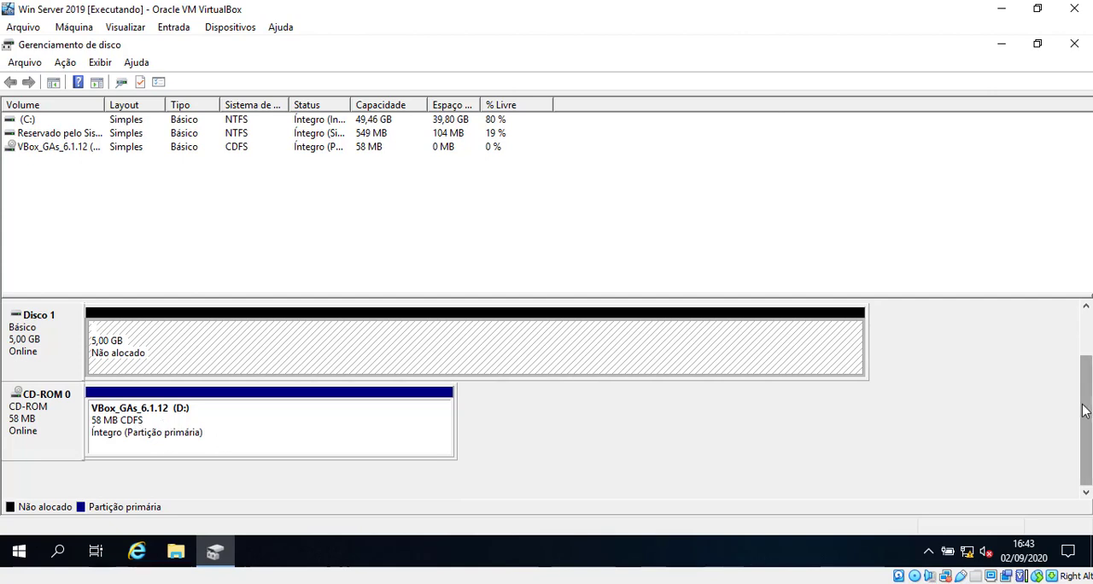
pyautogui.moveTo(1085, 407); pyautogui.dragTo(1085, 333)
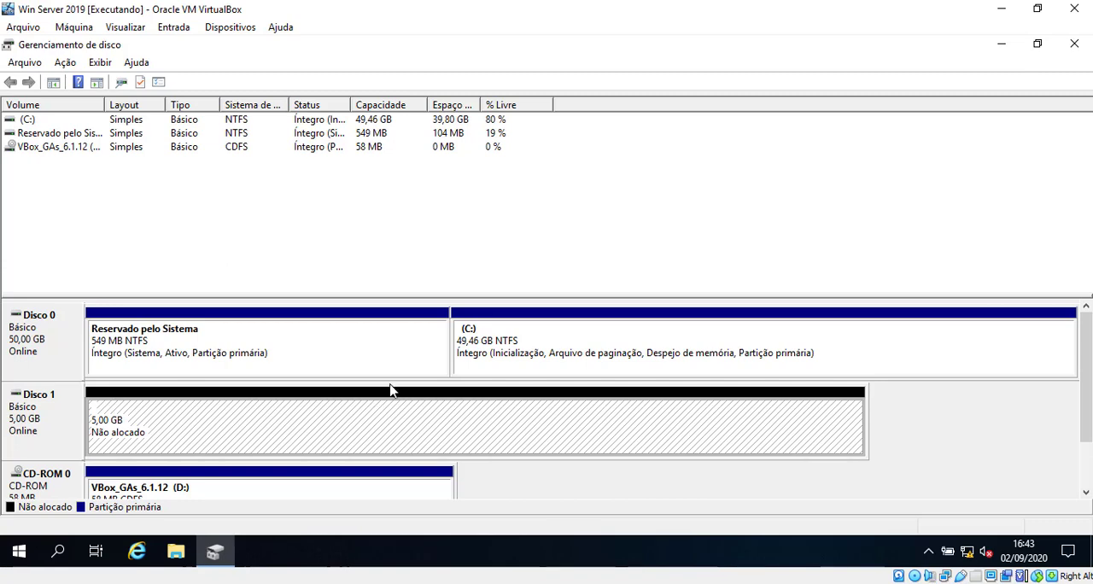
# Check in File Explorer which drives are listed under Este Computador, and minimize the window
pyautogui.click(175, 554)
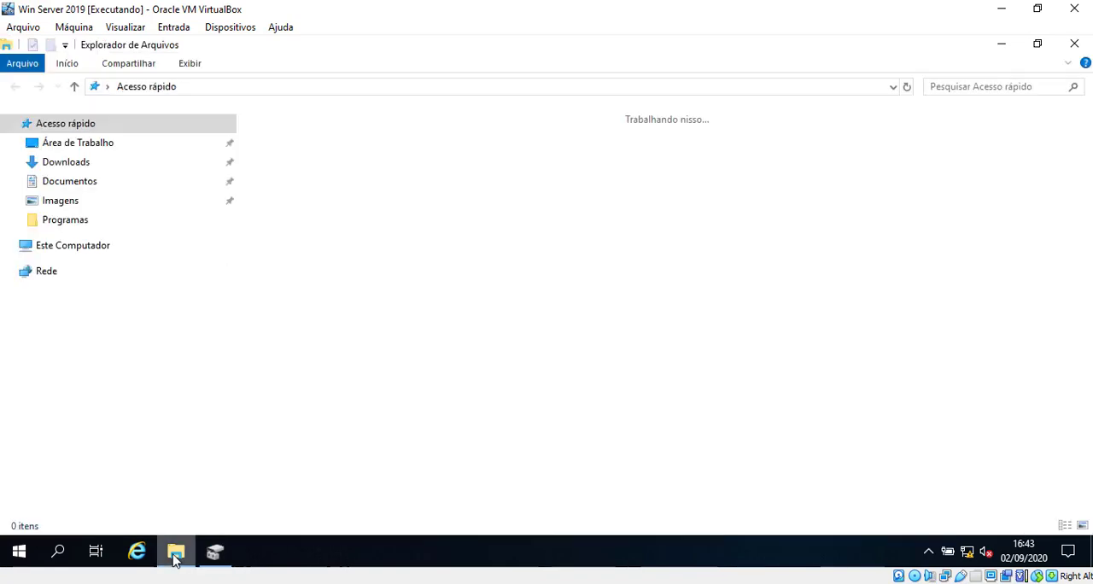
pyautogui.click(98, 250)
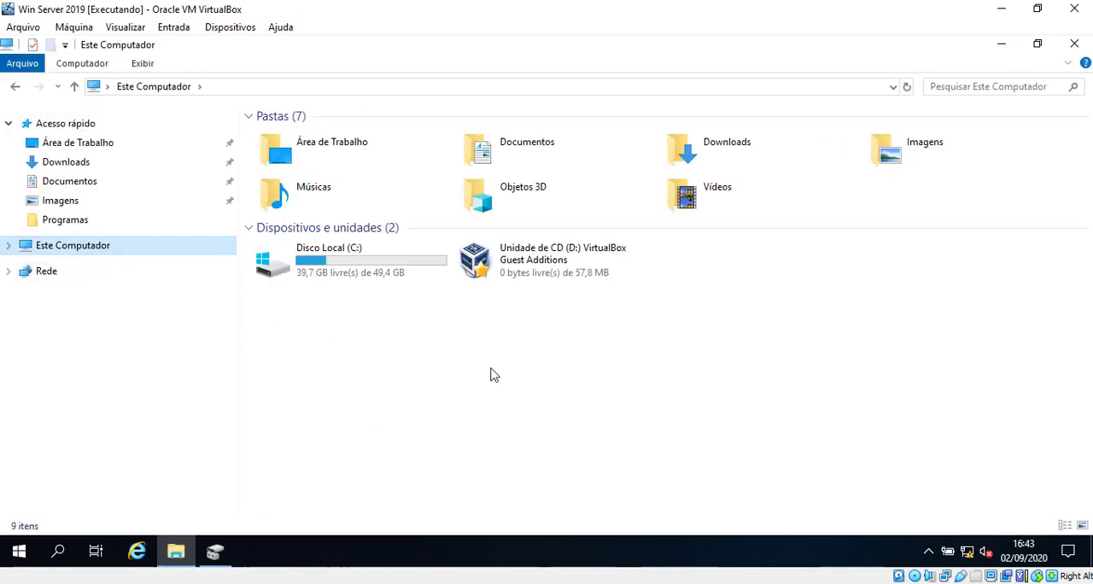
pyautogui.click(1013, 48)
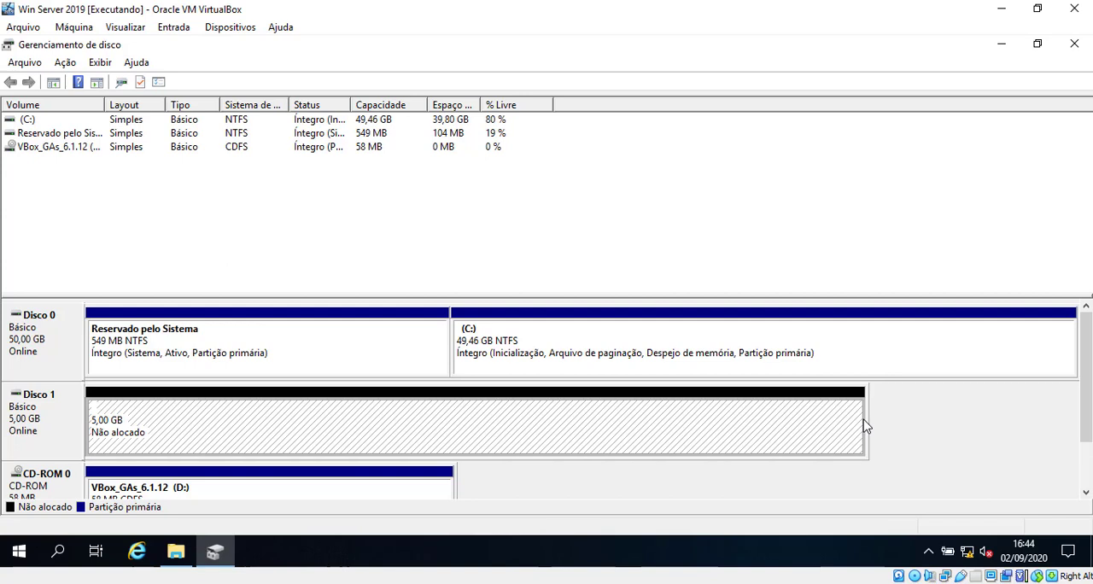
# Start a new simple volume in the unallocated space of Disco 1 and advance the wizard to the volume size
pyautogui.rightClick(433, 419)
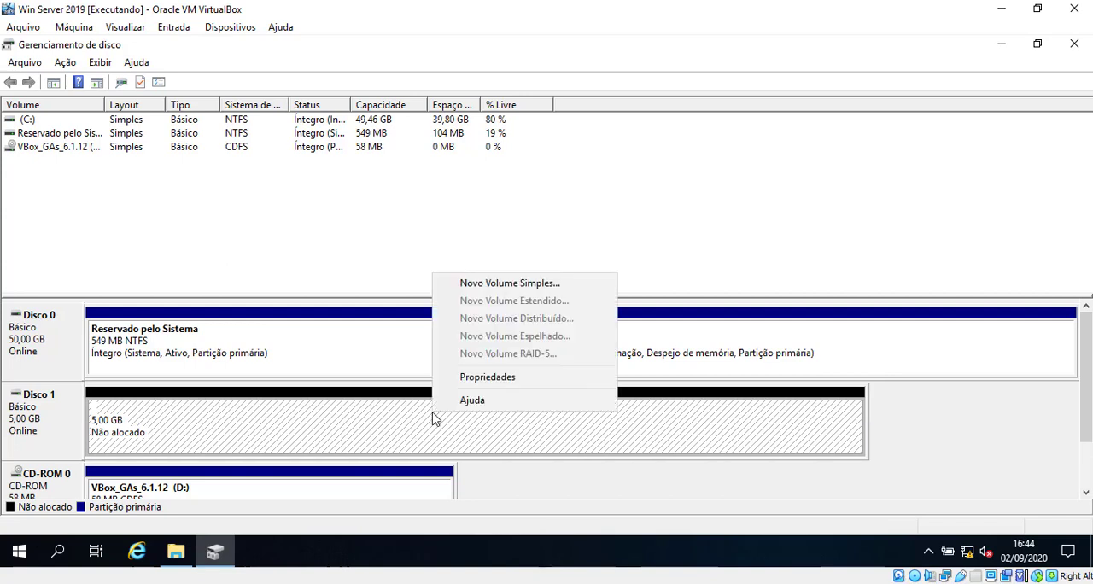
pyautogui.click(500, 291)
pyautogui.moveTo(283, 122); pyautogui.dragTo(412, 160)
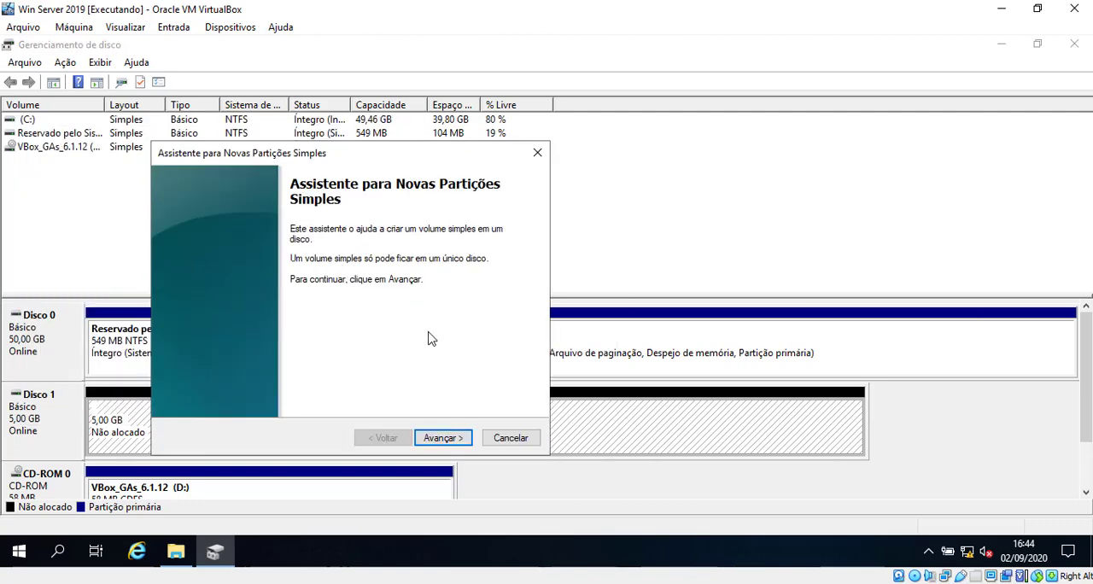
pyautogui.click(451, 441)
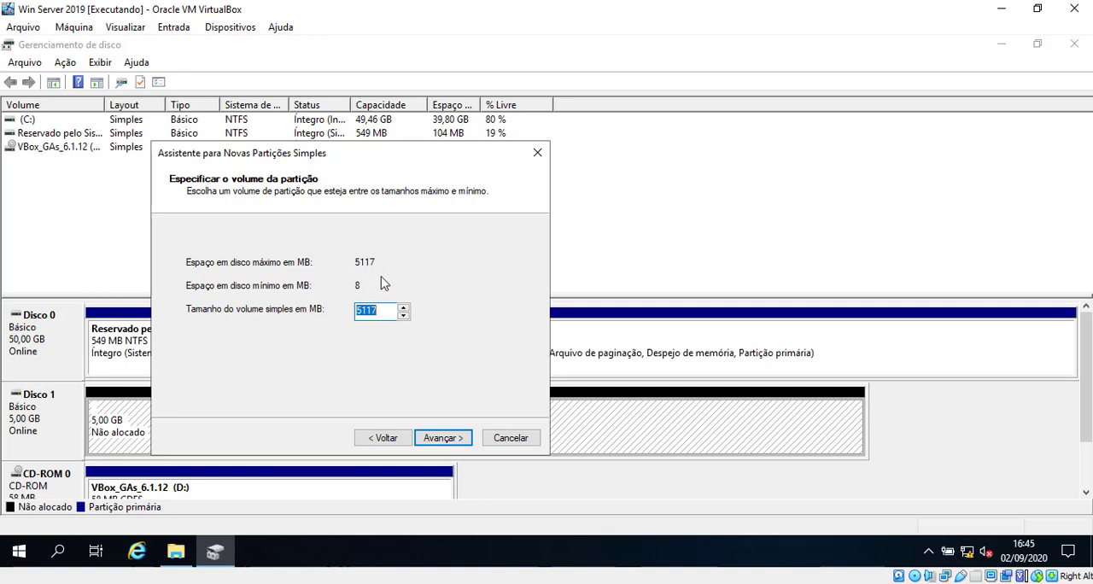
pyautogui.click(380, 310)
pyautogui.moveTo(379, 310); pyautogui.dragTo(351, 312)
# Run calc in the virtual machine and divide the 5117 MB maximum size by 2
pyautogui.rightClick(21, 552)
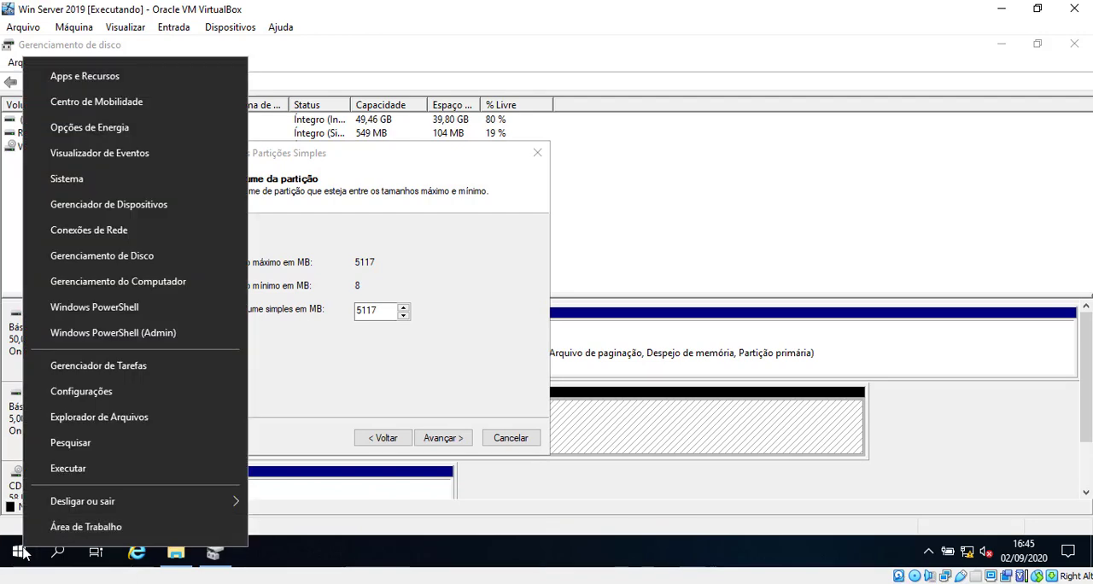
pyautogui.click(99, 469)
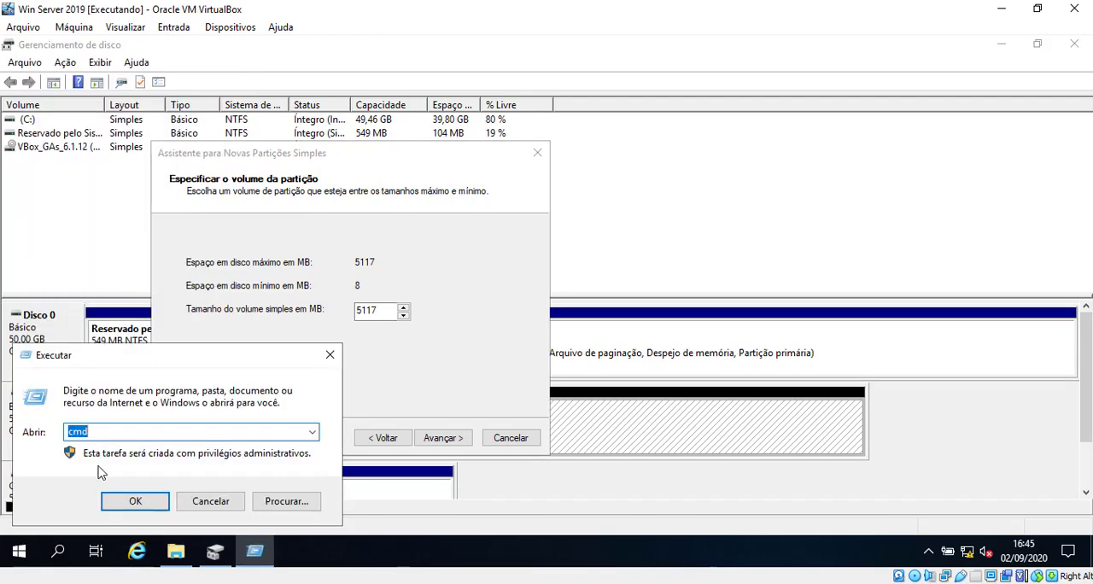
pyautogui.write('calc')
pyautogui.press('Return')
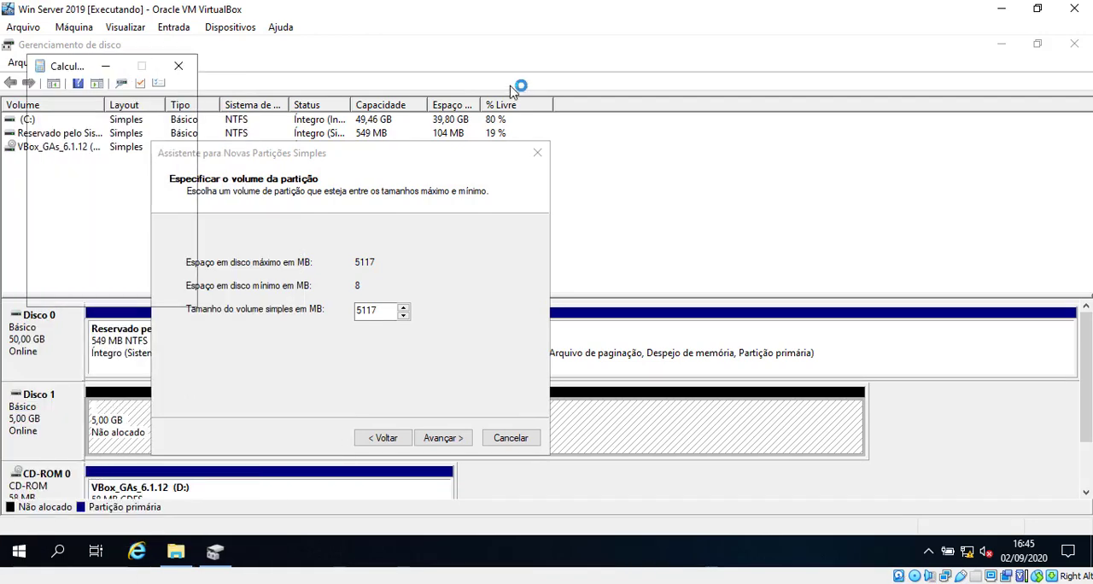
pyautogui.moveTo(71, 67); pyautogui.dragTo(753, 81)
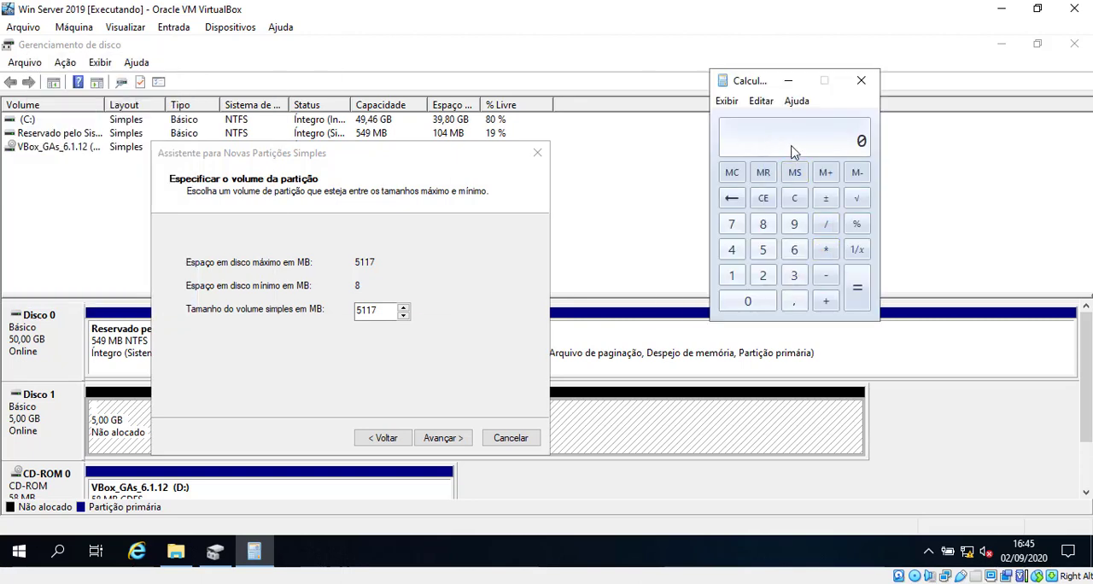
pyautogui.write('51172')
pyautogui.press('Return')
# Set the simple volume size to half of the 5117 MB maximum, about 2,50 GB, and continue the wizard
pyautogui.click(380, 310)
pyautogui.moveTo(380, 310); pyautogui.dragTo(347, 310)
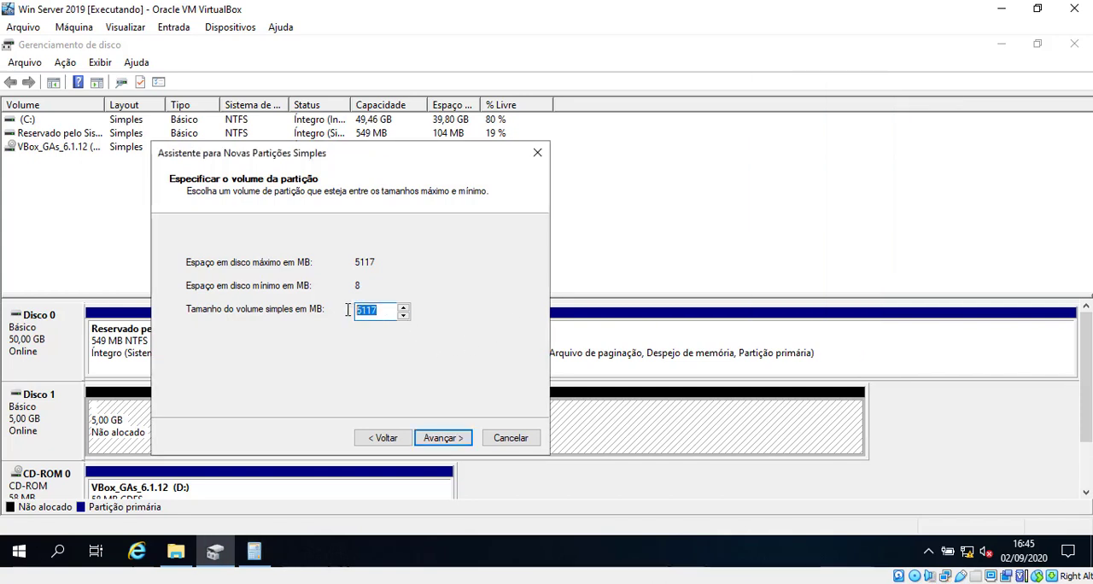
pyautogui.write('2558')
pyautogui.click(441, 437)
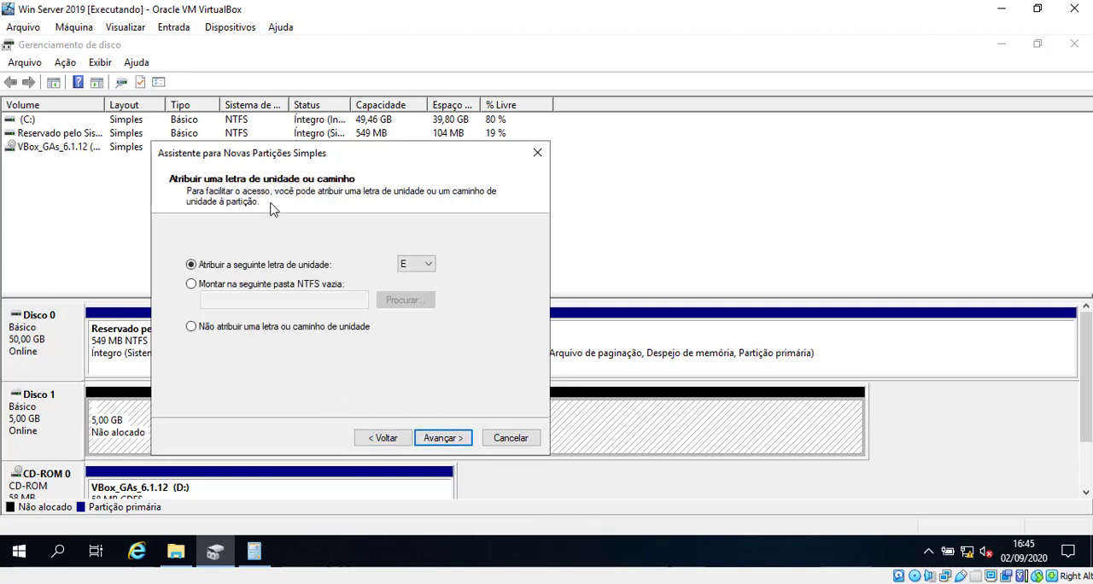
# Assign drive letter E to the new volume and continue to the formatting options
pyautogui.click(414, 265)
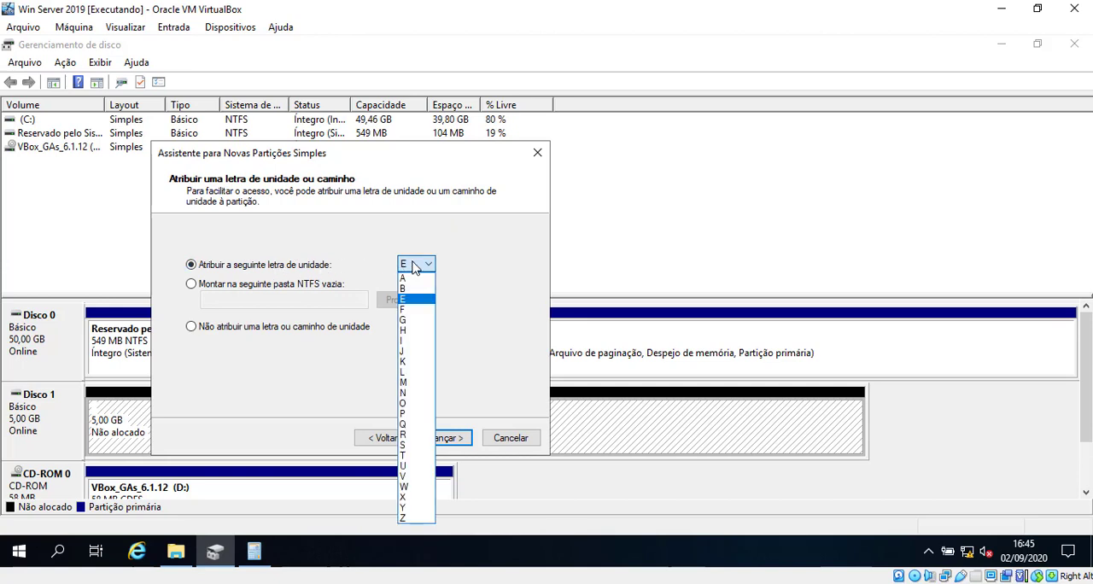
pyautogui.click(418, 304)
pyautogui.click(416, 265)
pyautogui.click(415, 303)
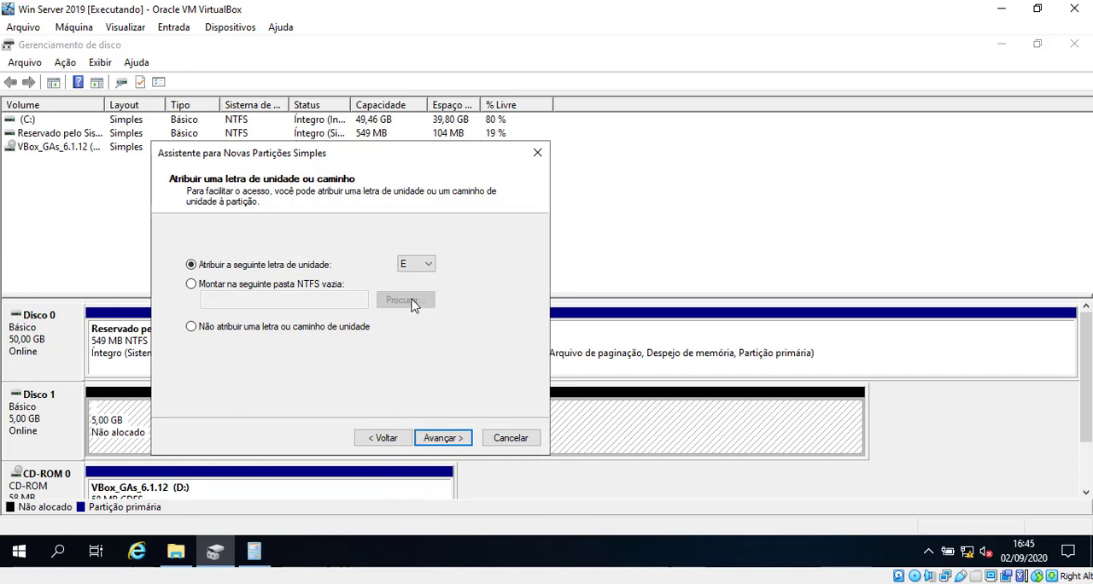
pyautogui.click(459, 442)
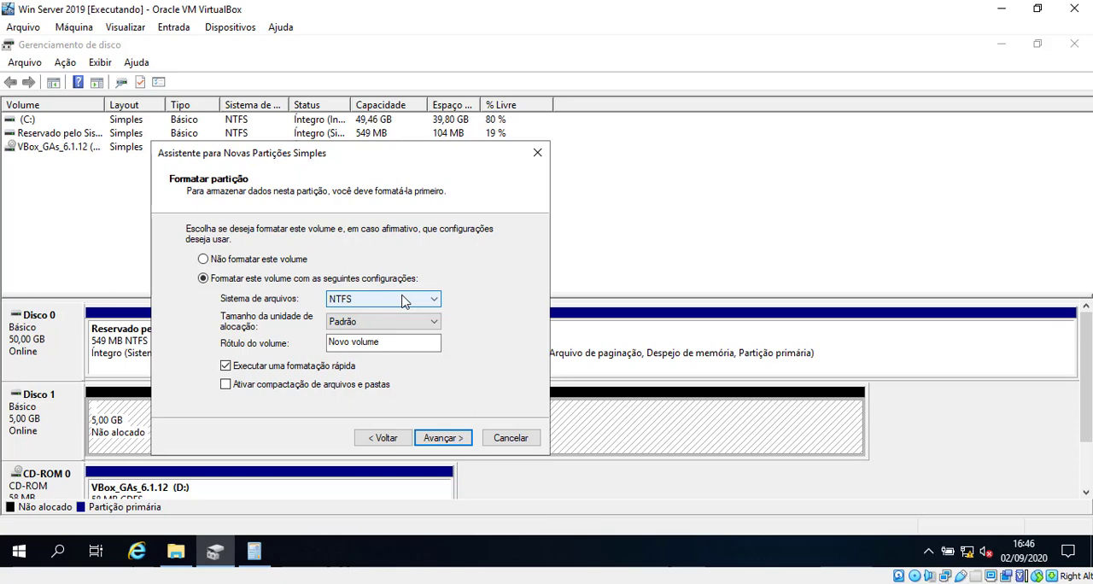
# Choose NTFS as the new volume's file system and set the volume label to Backups
pyautogui.click(403, 300)
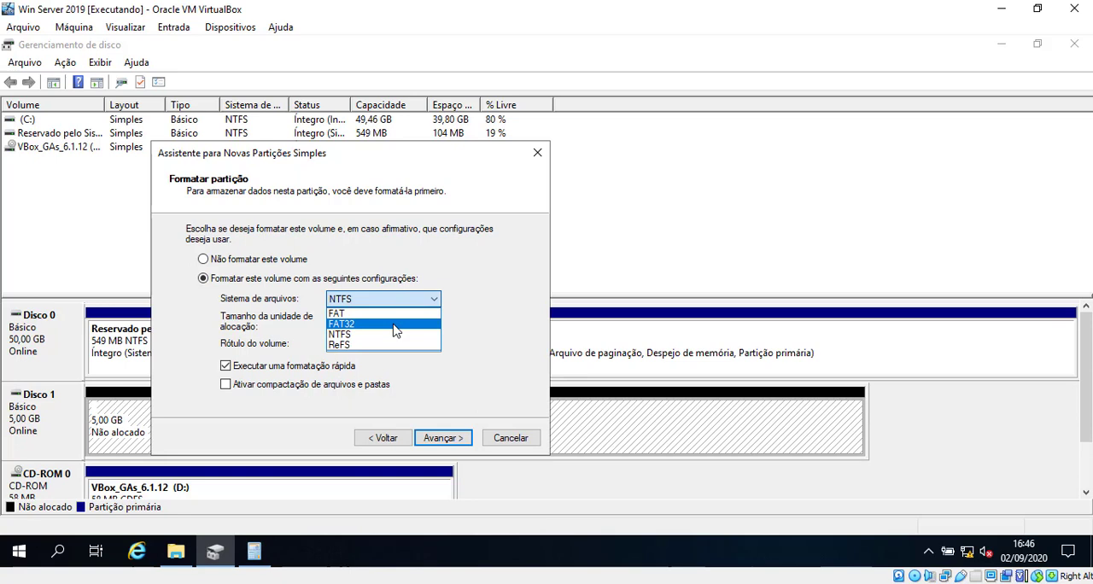
pyautogui.click(395, 336)
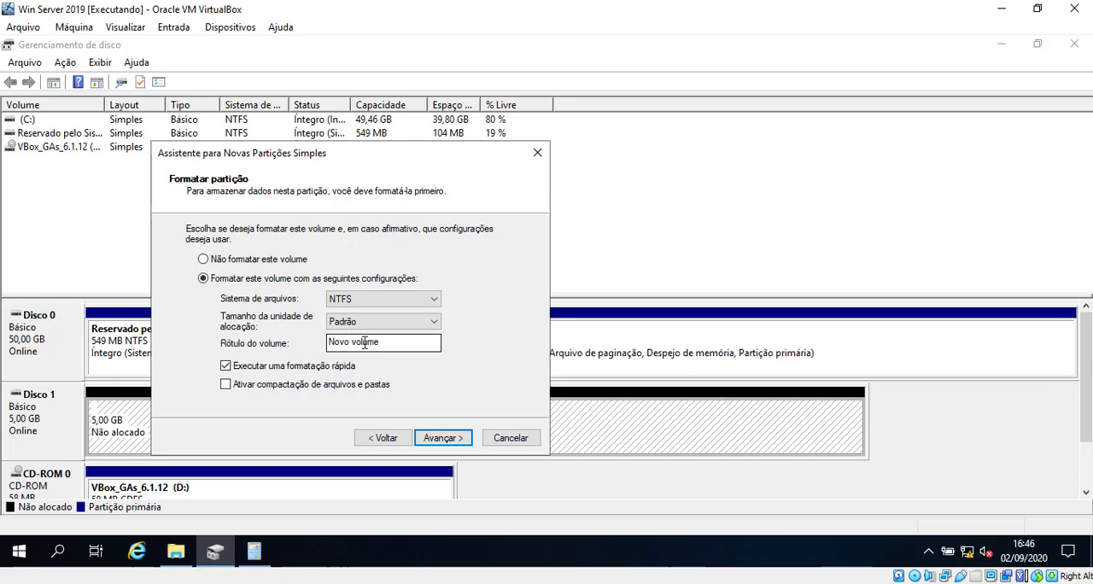
pyautogui.moveTo(388, 343); pyautogui.dragTo(317, 344)
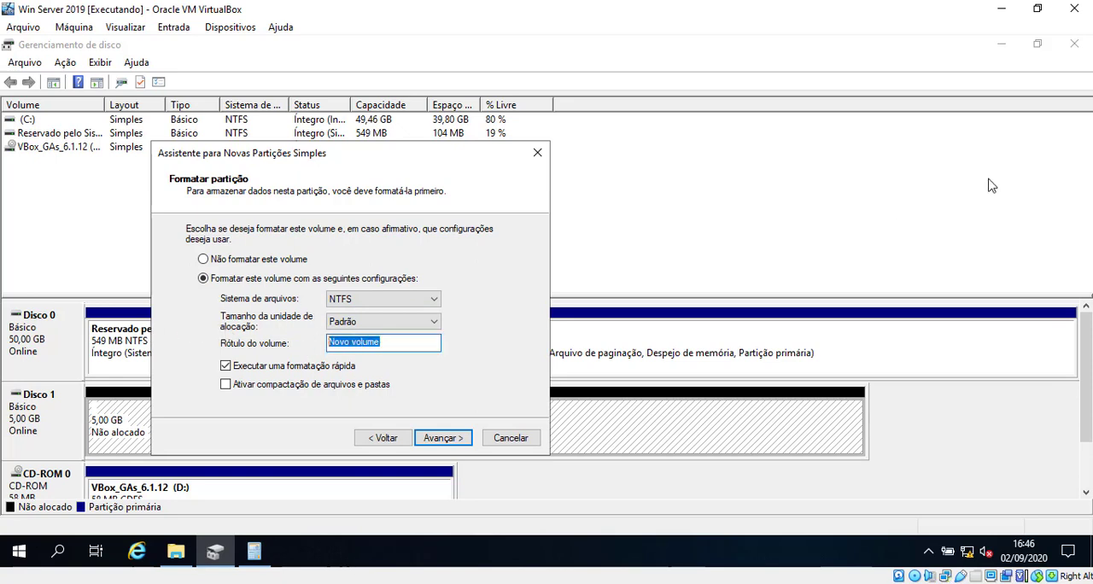
pyautogui.write('A')
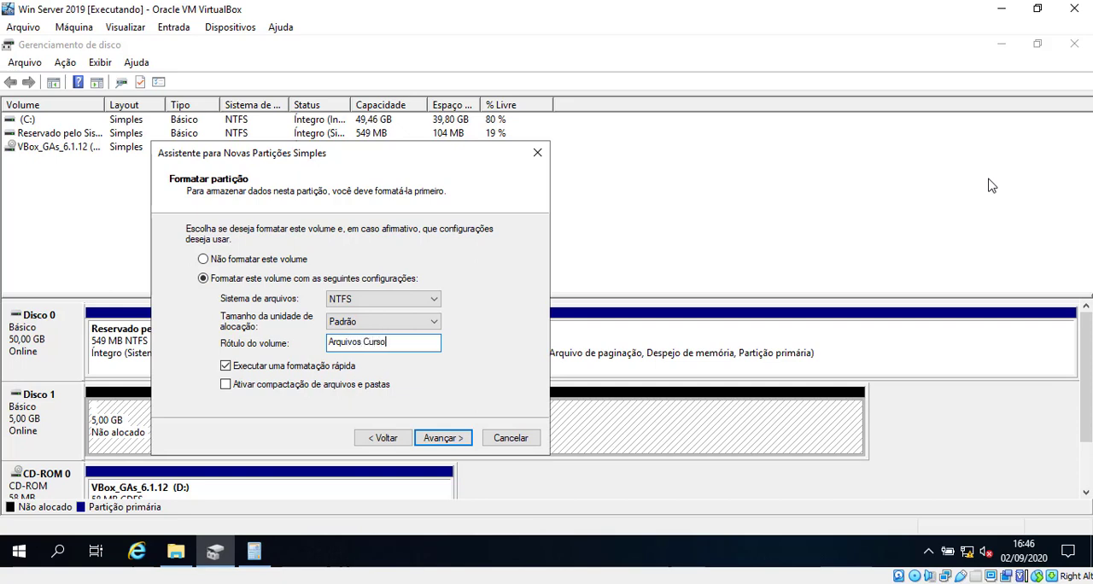
pyautogui.write('rquivos Curso')
pyautogui.moveTo(394, 344); pyautogui.dragTo(294, 343)
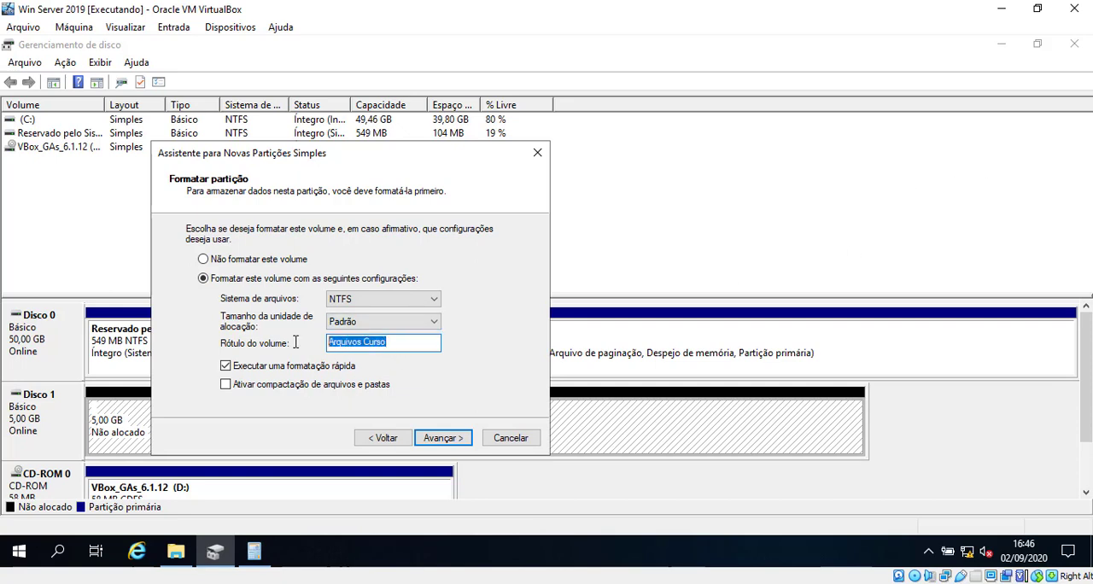
pyautogui.write('Backups')
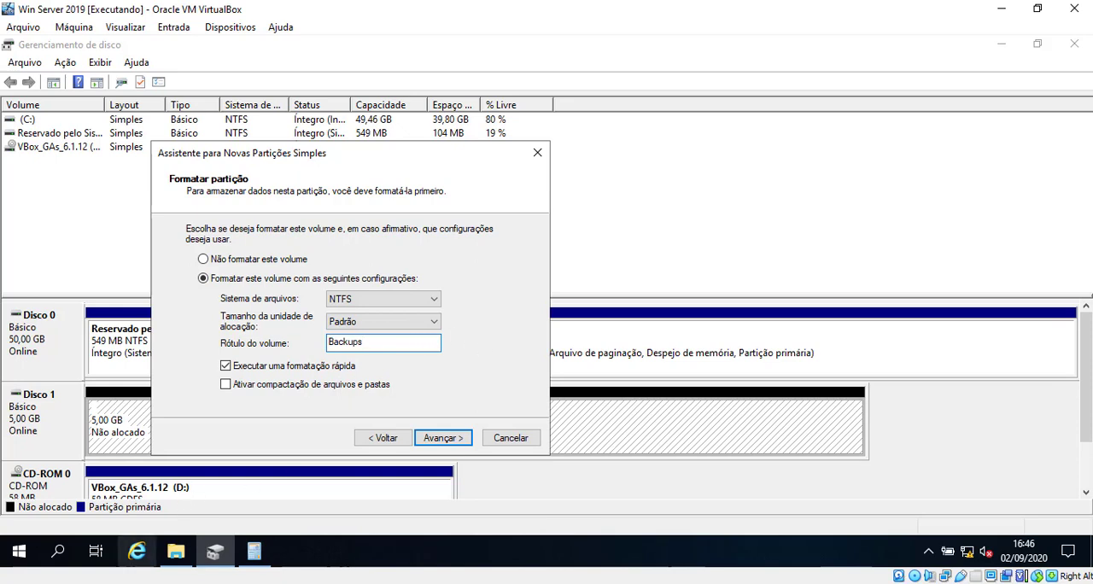
# Check the current drives in File Explorer, then complete the wizard to create the Backups (E:) volume on Disco 1
pyautogui.click(175, 483)
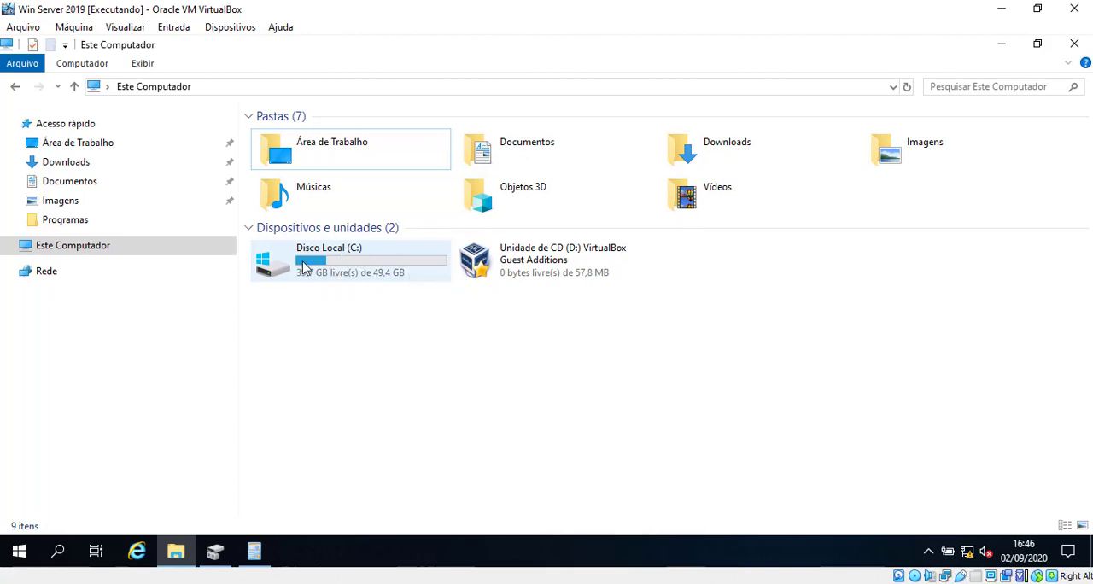
pyautogui.click(1006, 47)
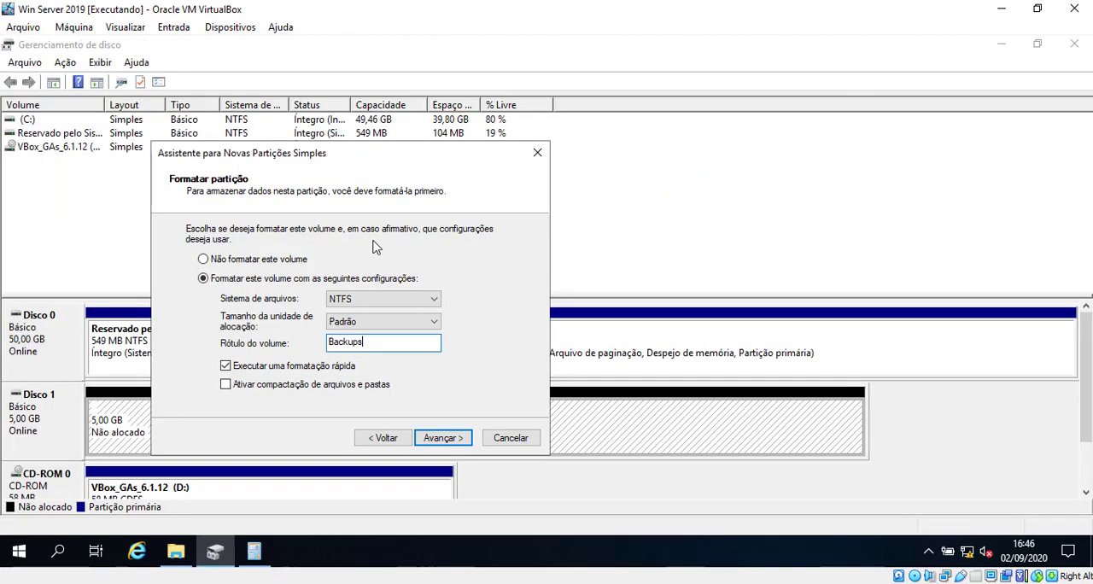
pyautogui.click(443, 440)
pyautogui.moveTo(510, 284)
pyautogui.mouseDown()
pyautogui.moveTo(516, 301)
pyautogui.moveTo(518, 269)
pyautogui.mouseUp()
pyautogui.click(452, 439)
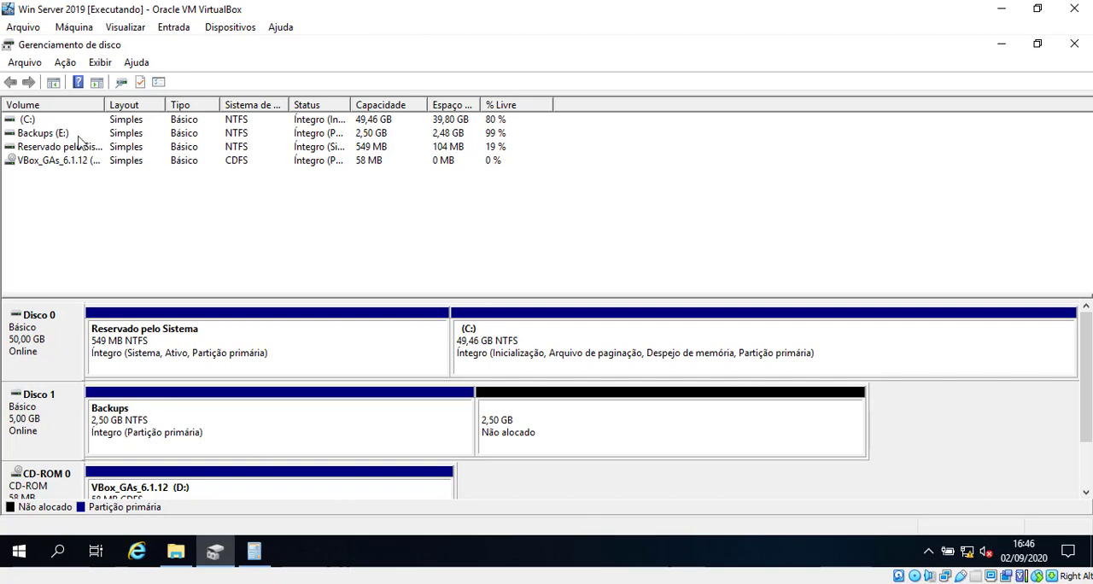
pyautogui.click(210, 427)
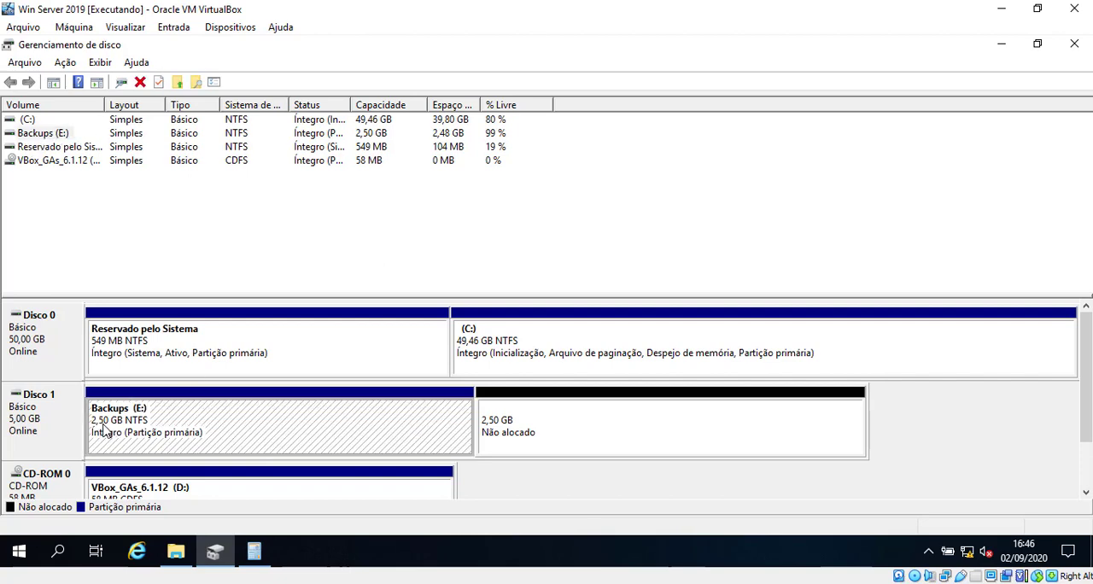
# Open the new Backups (E:) drive in File Explorer to check its contents, then return to Disk Management
pyautogui.click(177, 552)
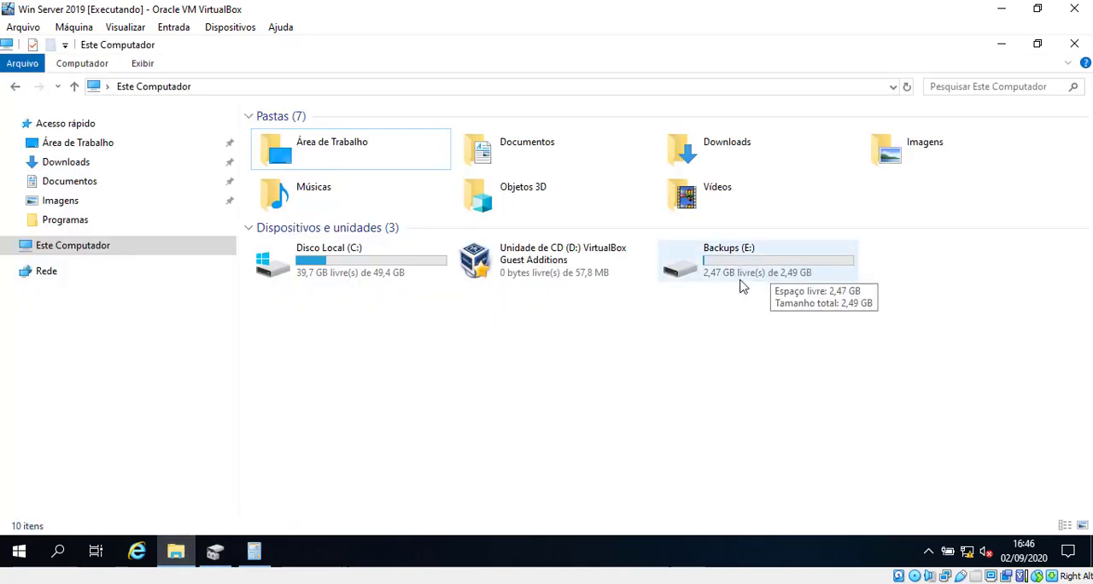
pyautogui.doubleClick(784, 275)
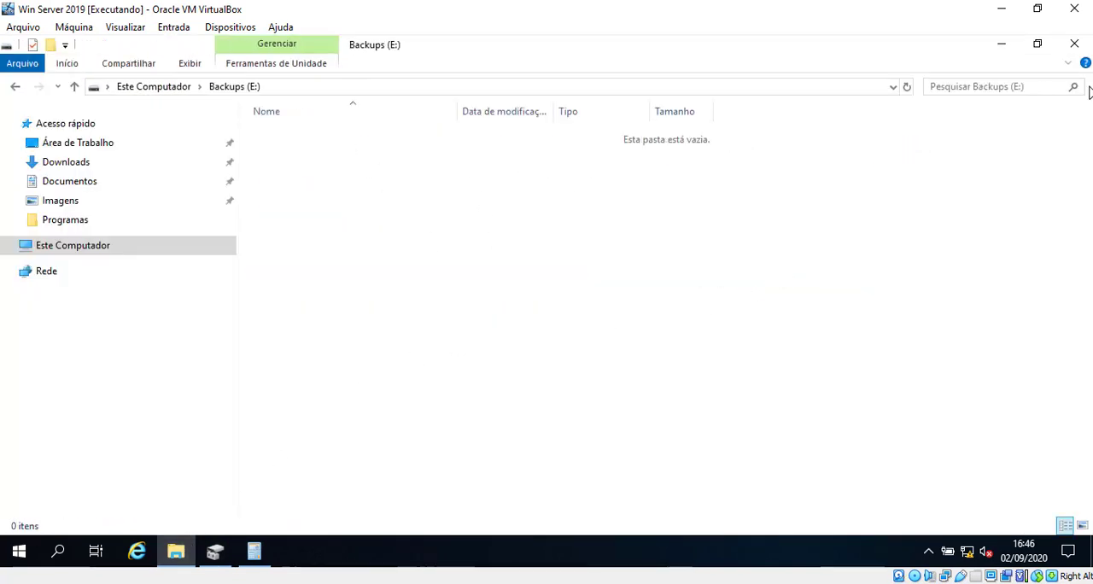
pyautogui.click(1004, 46)
# Start a new simple volume in the unallocated space of Disco 1, using the full 2559 MB
pyautogui.click(559, 434)
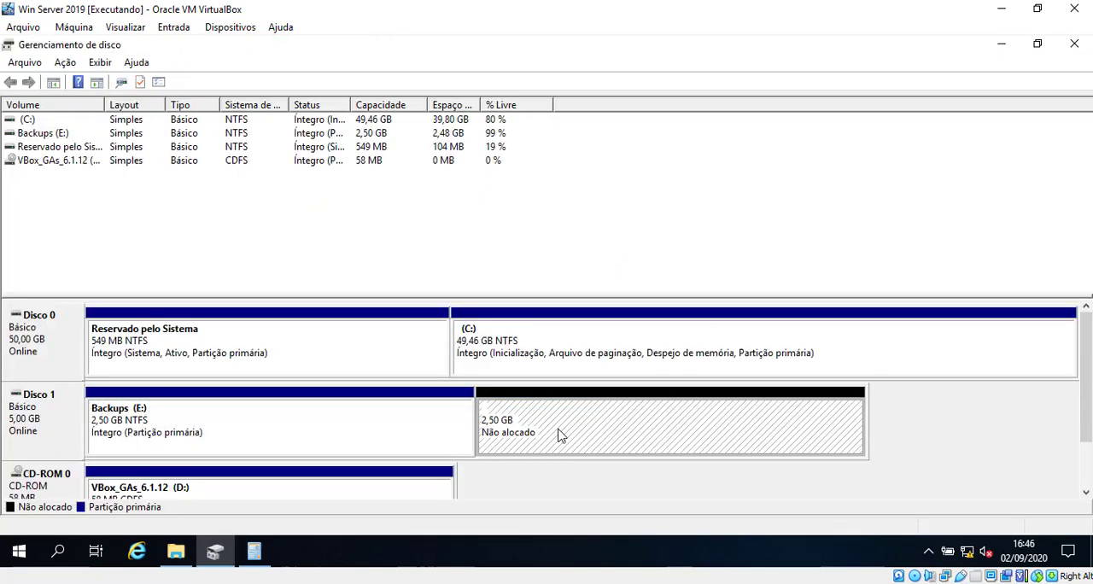
pyautogui.rightClick(559, 434)
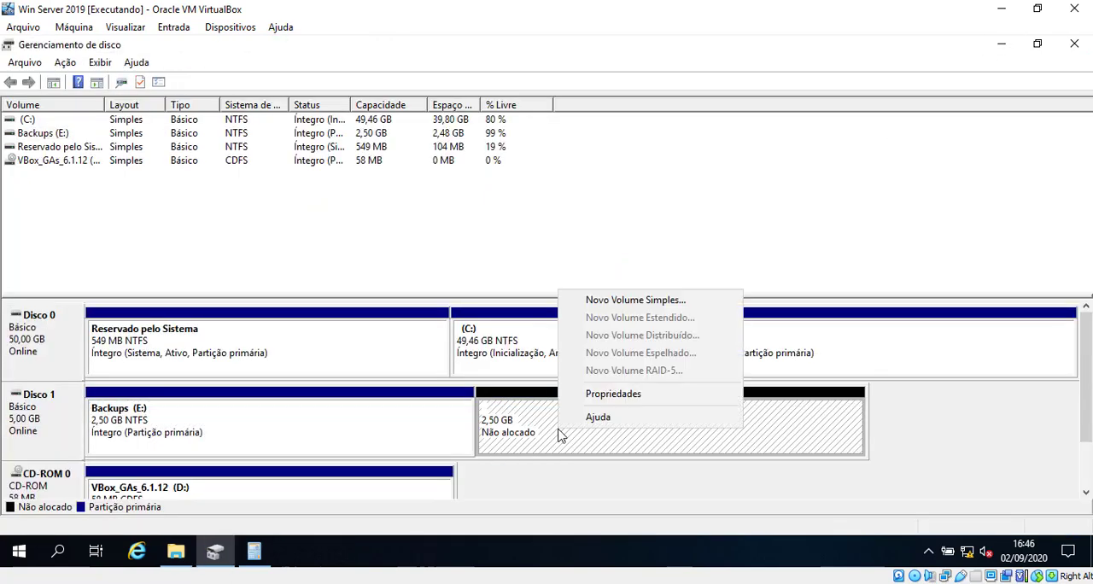
pyautogui.click(661, 301)
pyautogui.click(321, 408)
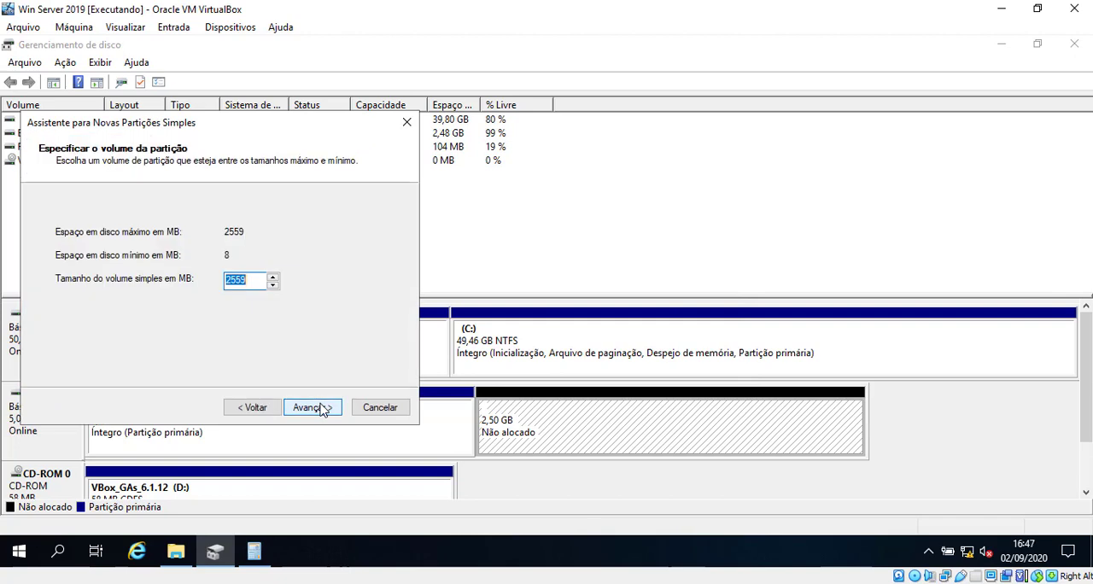
pyautogui.click(316, 407)
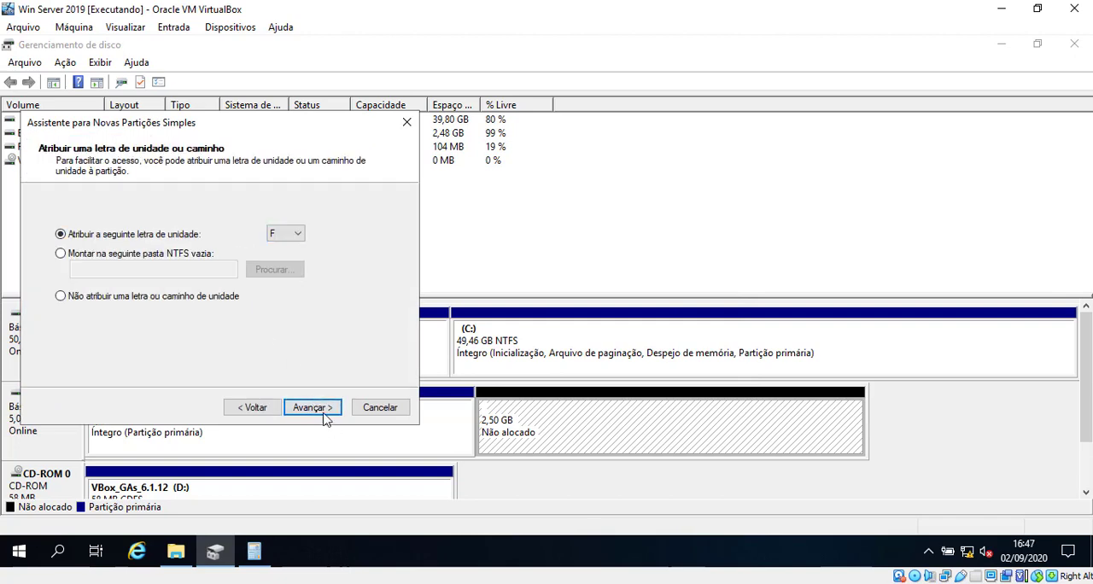
# Assign drive letter F, format the volume as NTFS with the label Drivers, and complete the wizard
pyautogui.click(313, 408)
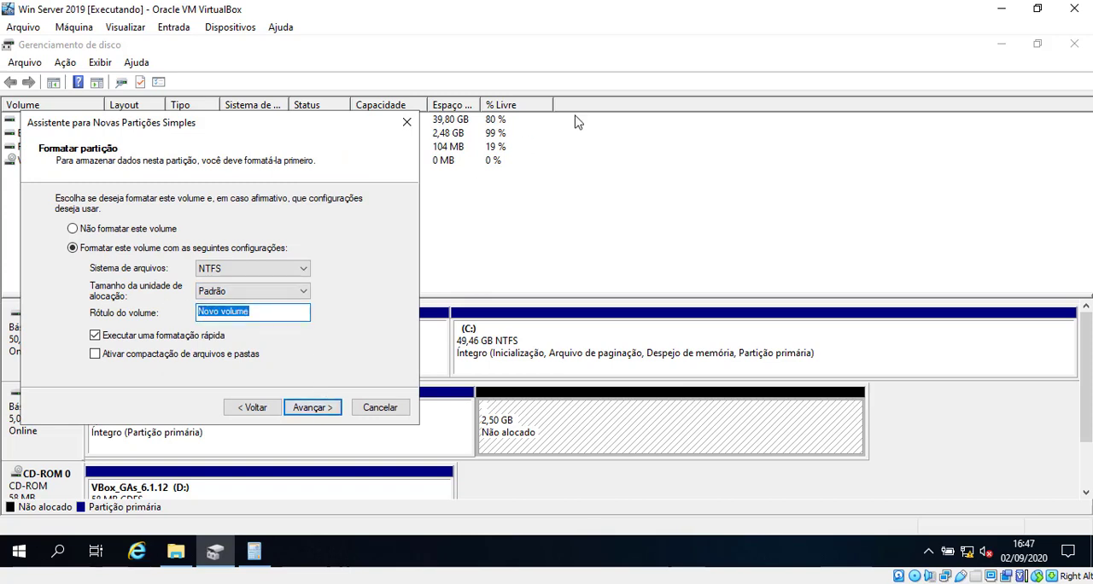
pyautogui.write('Drivers')
pyautogui.click(312, 407)
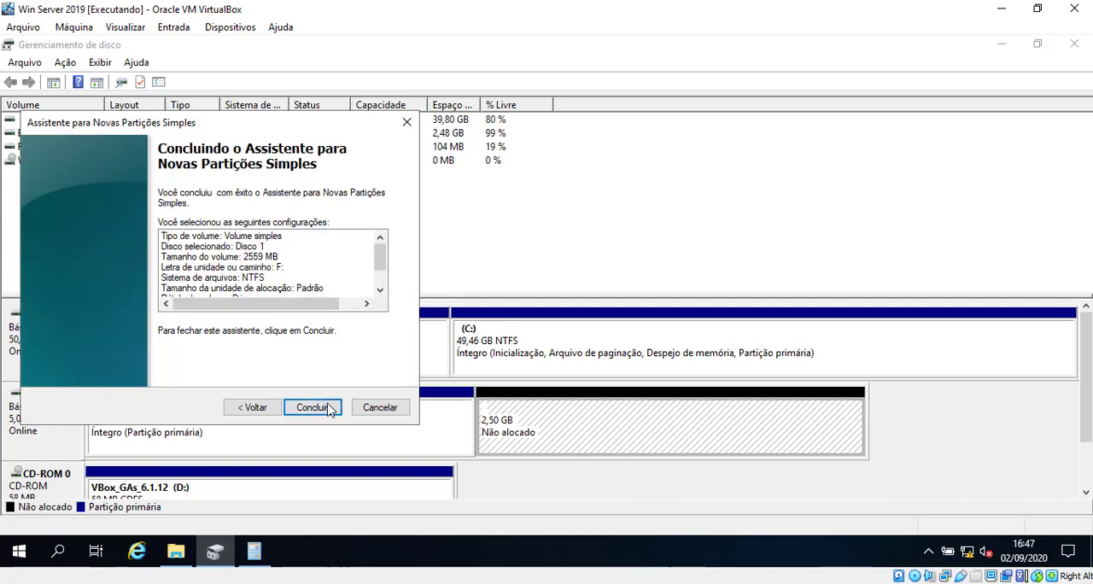
pyautogui.click(312, 407)
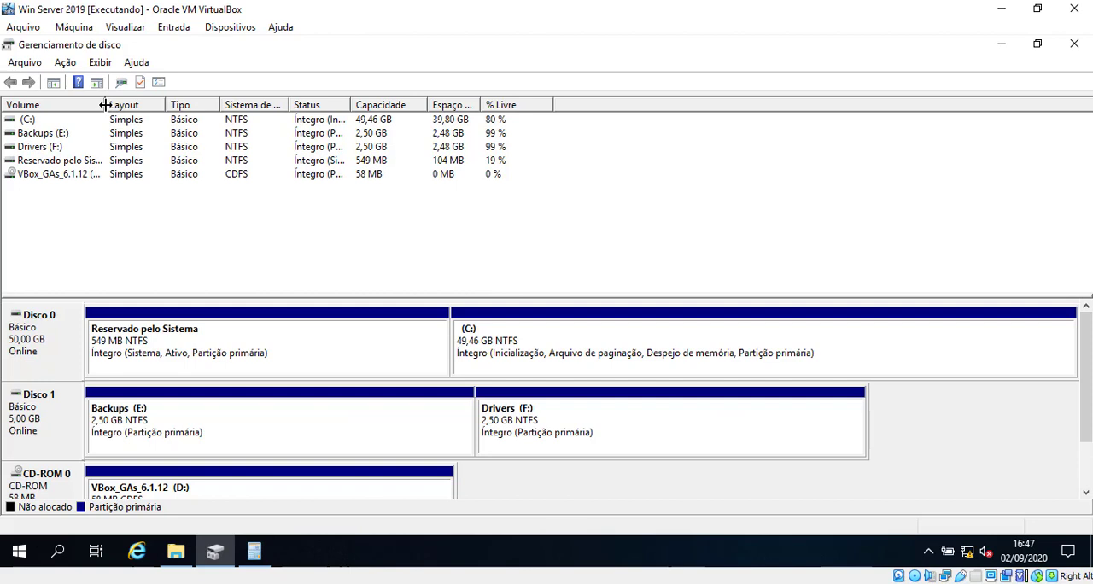
# Widen the Volume column in Disk Management, then examine the Backups (E:) and Drivers (F:) drives in File Explorer
pyautogui.moveTo(104, 104); pyautogui.dragTo(166, 104)
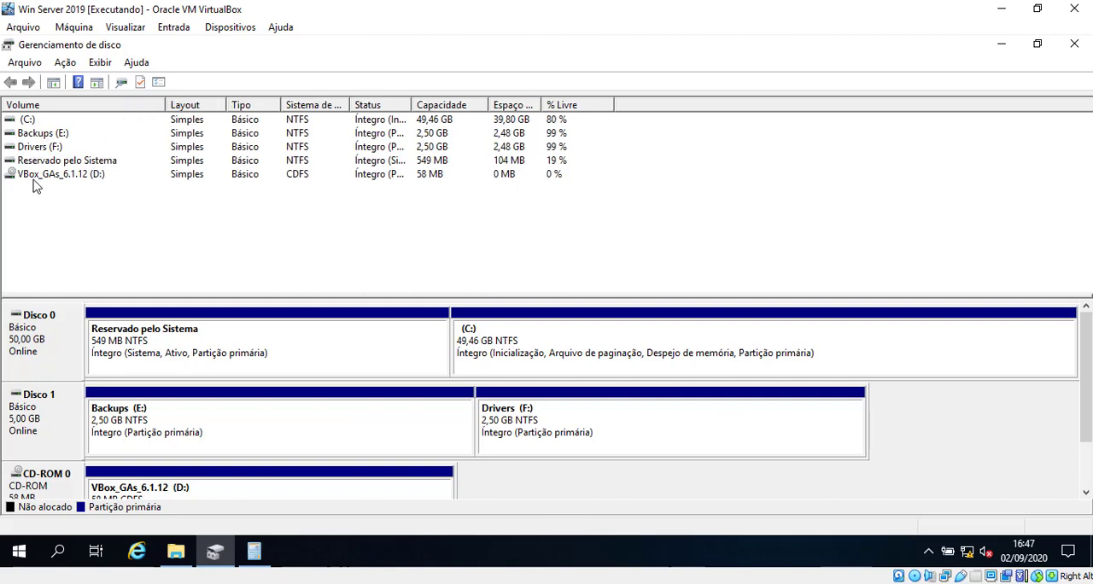
pyautogui.click(180, 550)
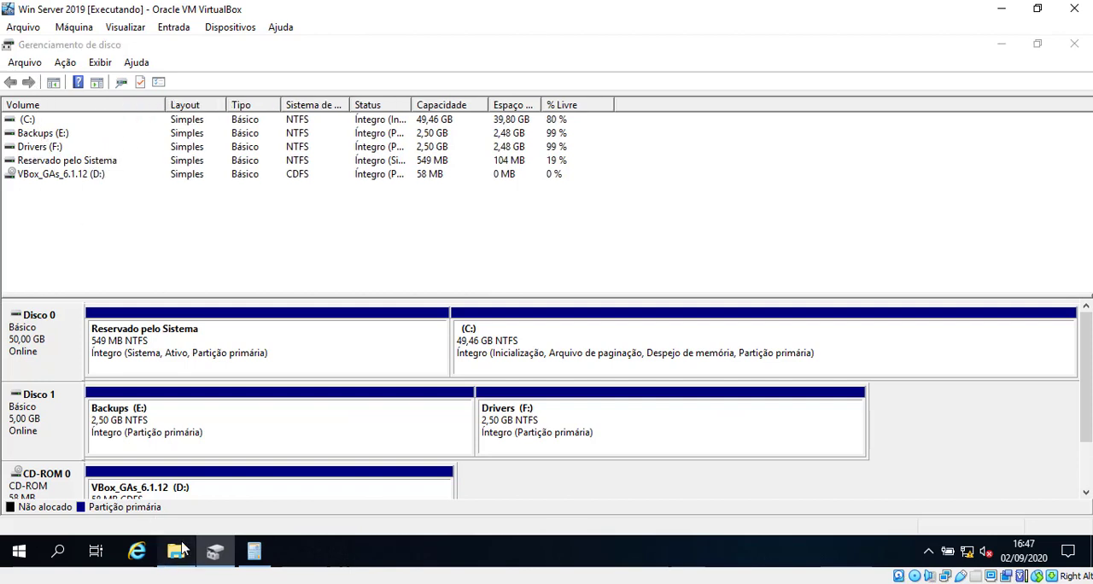
pyautogui.click(154, 87)
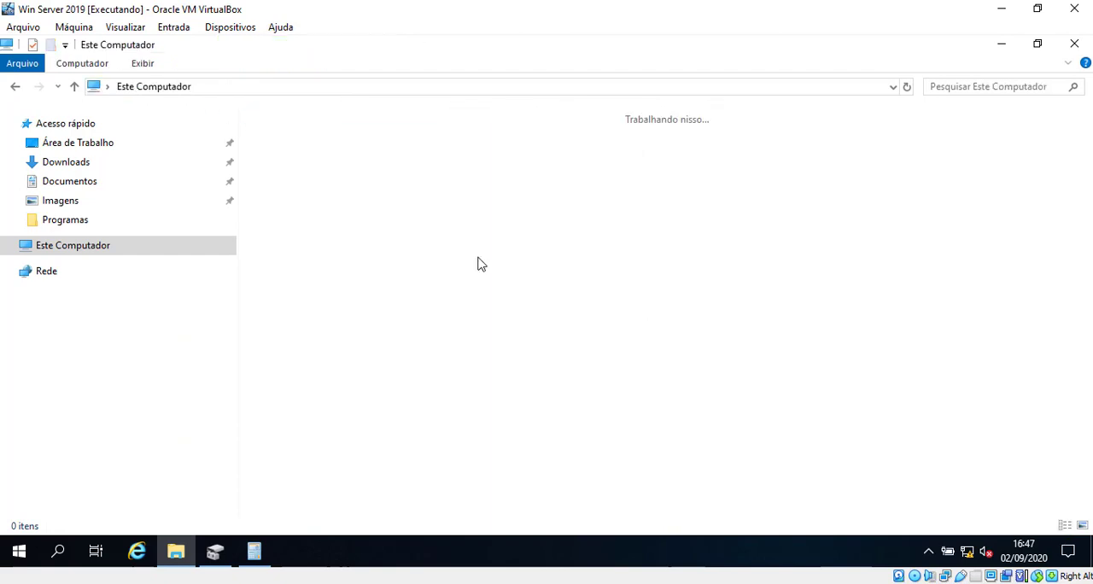
pyautogui.click(776, 264)
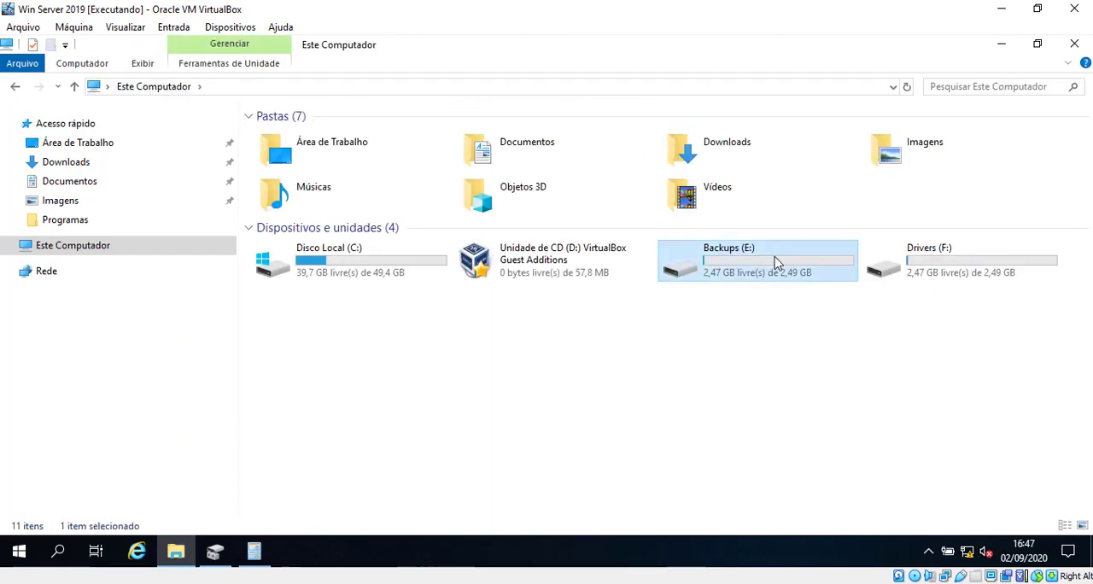
pyautogui.click(947, 269)
pyautogui.click(902, 372)
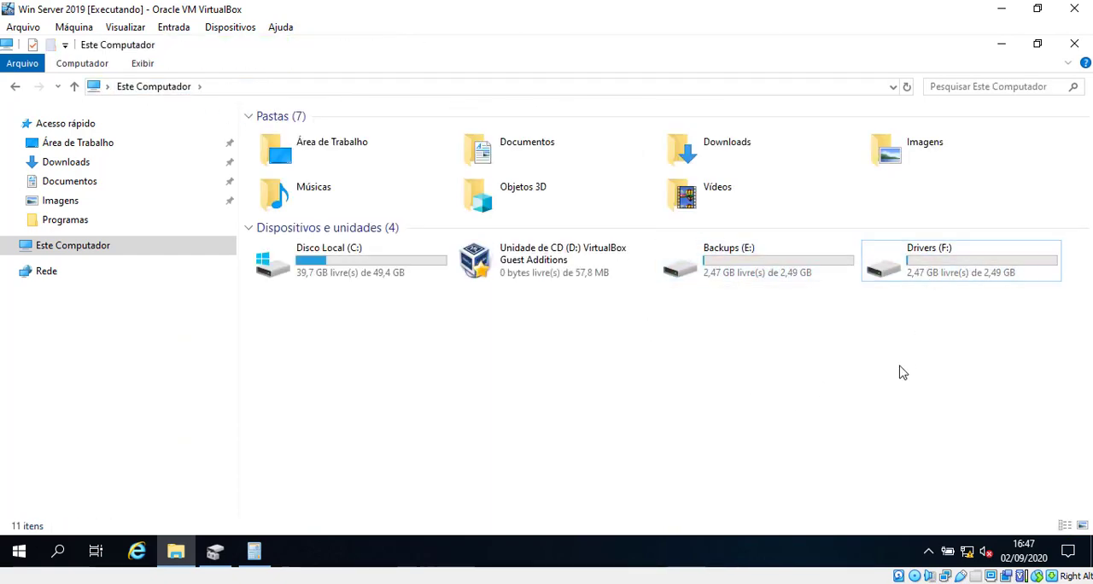
pyautogui.click(760, 268)
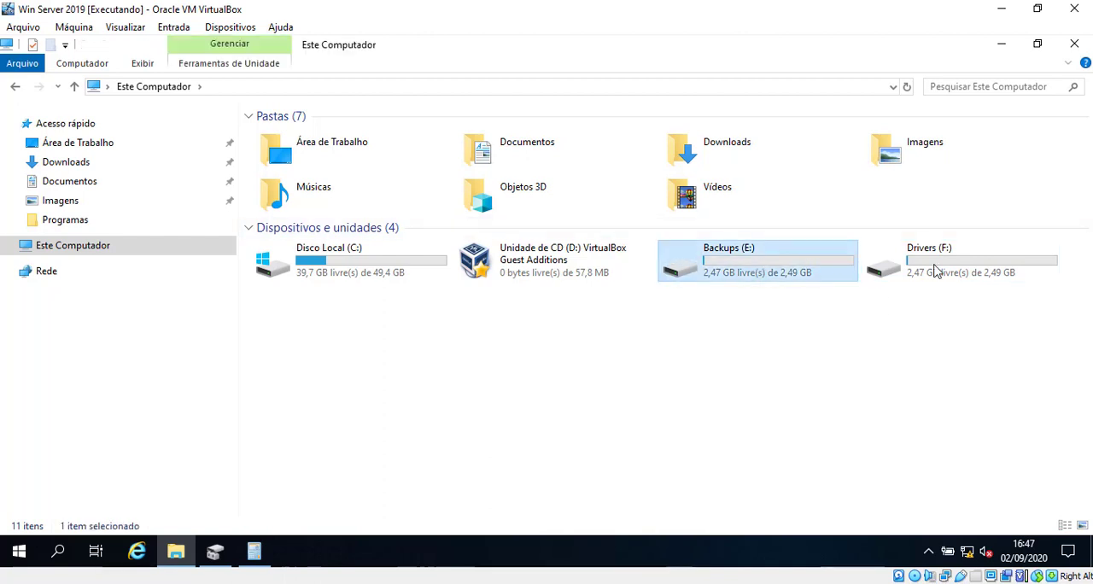
pyautogui.click(948, 270)
pyautogui.click(779, 274)
pyautogui.click(956, 268)
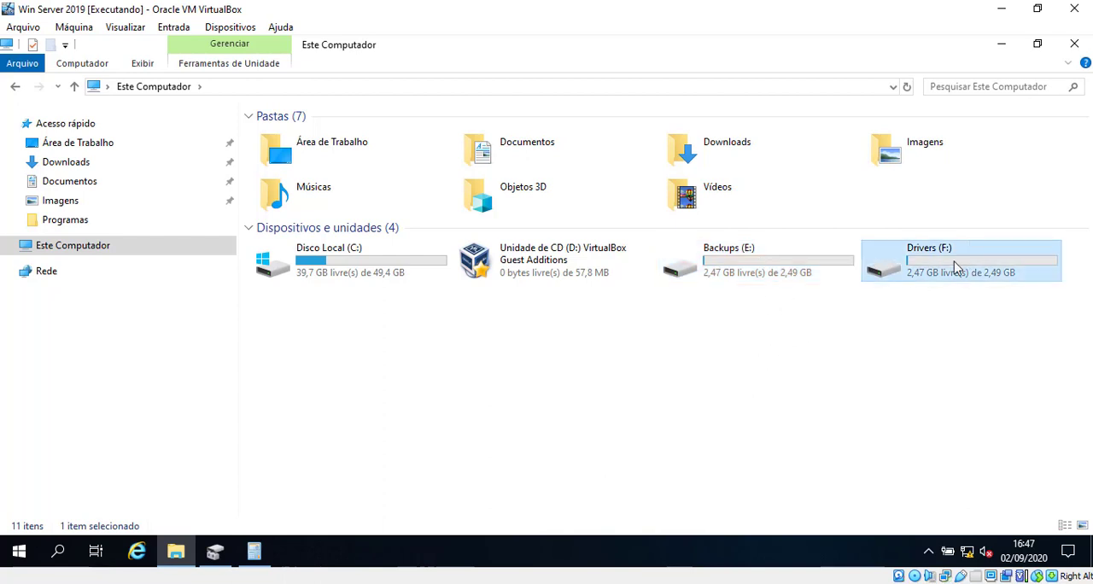
pyautogui.click(922, 291)
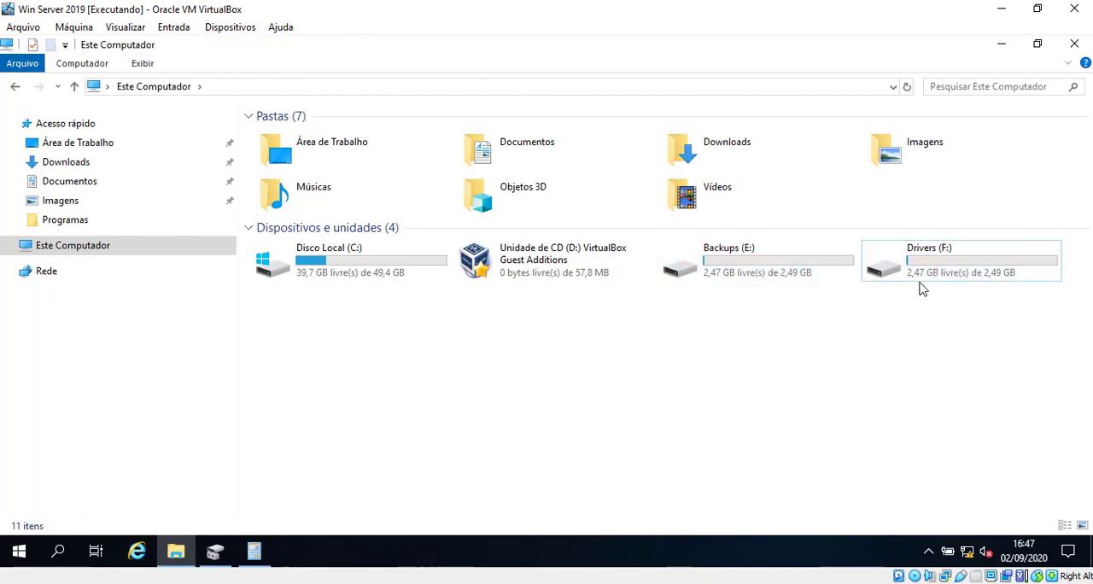
pyautogui.click(920, 274)
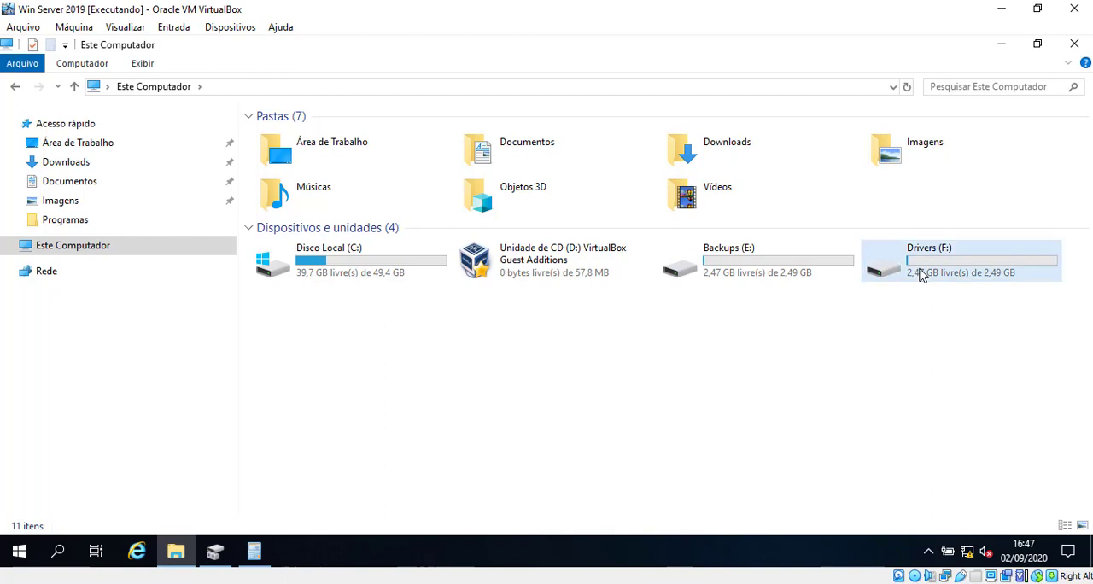
pyautogui.click(861, 391)
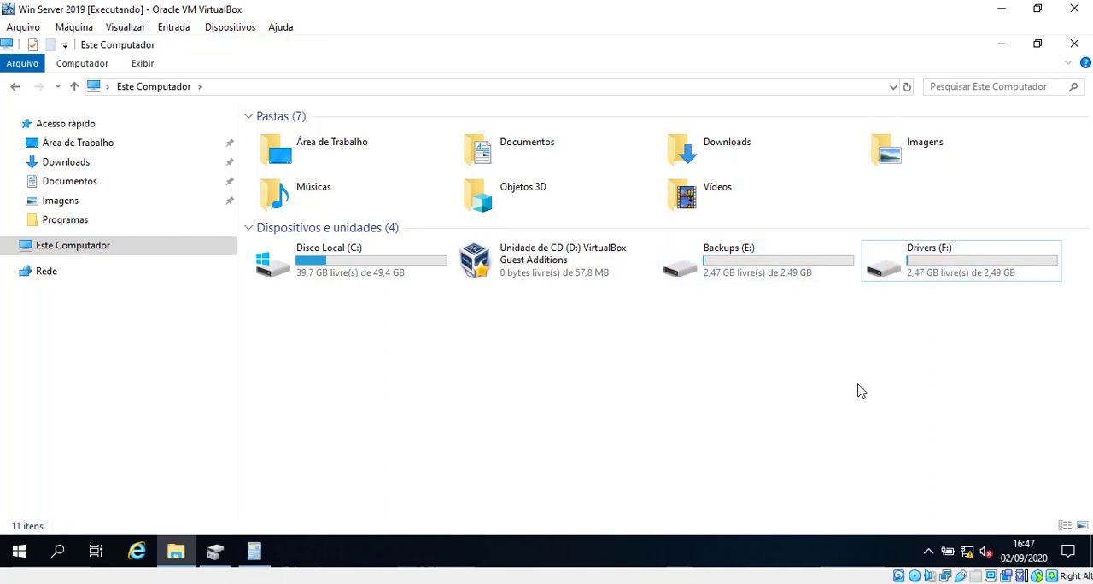
# Switch to the VirtualBox manager and examine the registered hard disks, including Win Server 2019_1.vdi, in the enlarged virtual media manager
pyautogui.click(475, 583)
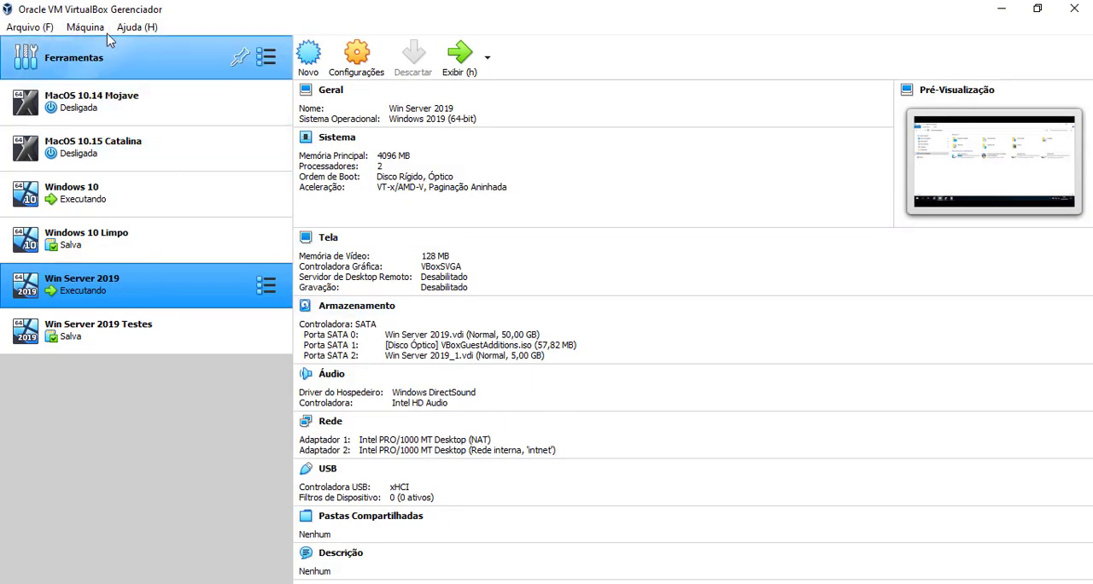
pyautogui.click(40, 31)
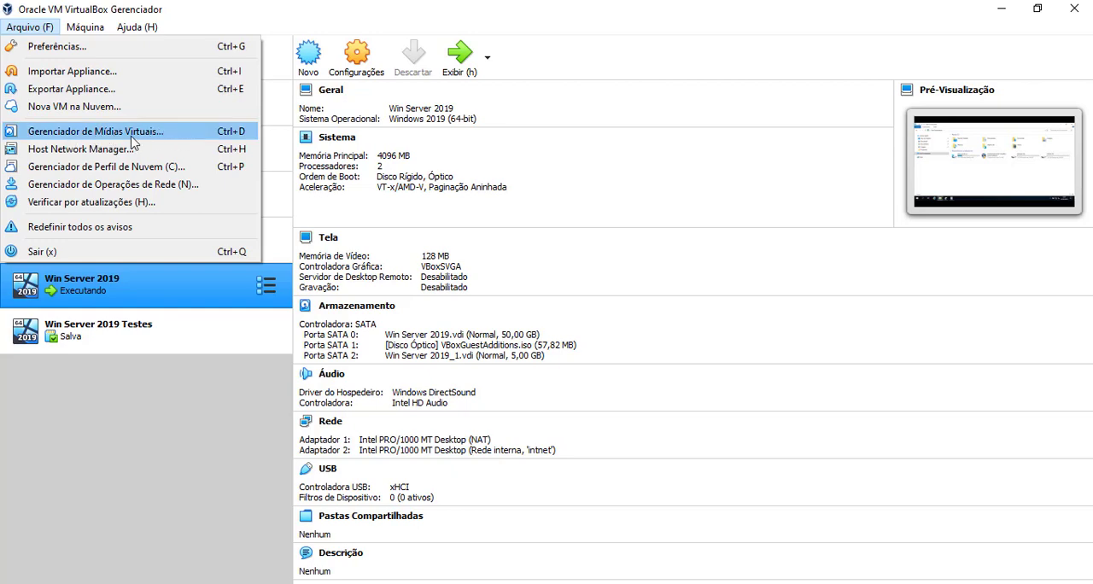
pyautogui.click(181, 141)
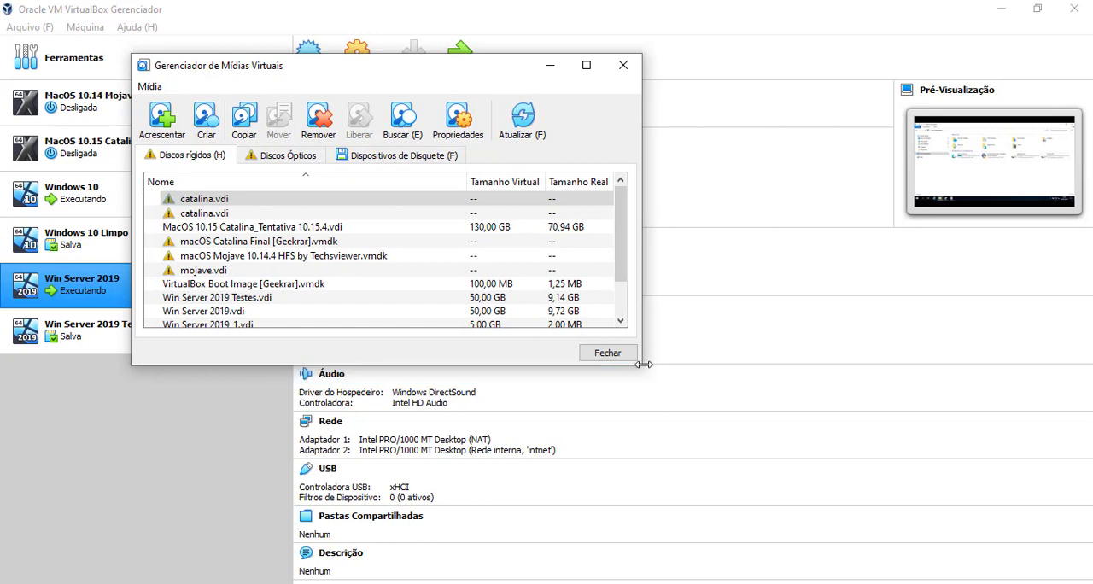
pyautogui.moveTo(642, 367); pyautogui.dragTo(946, 486)
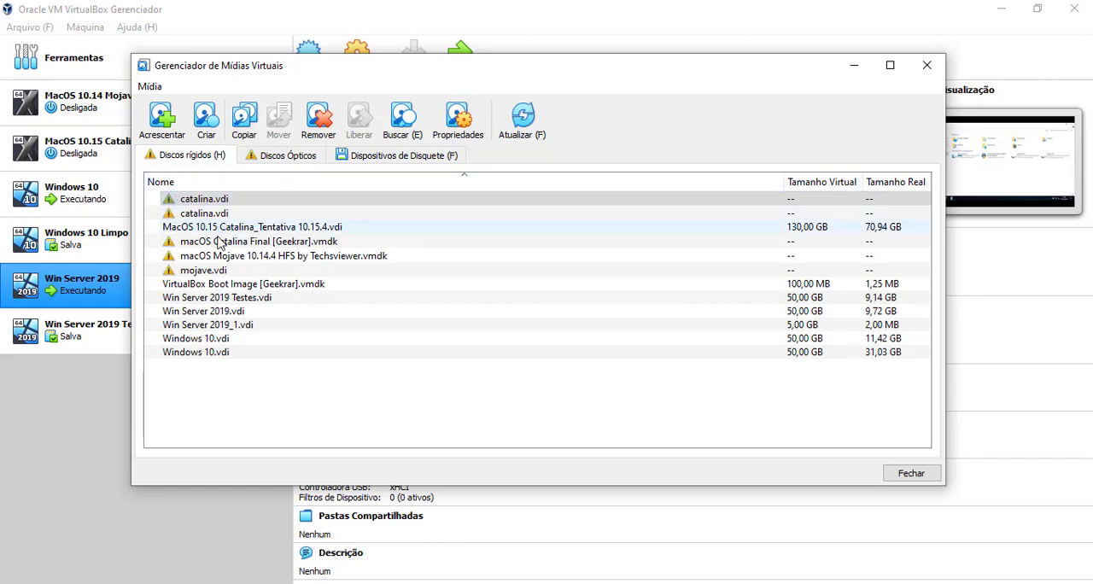
pyautogui.click(230, 200)
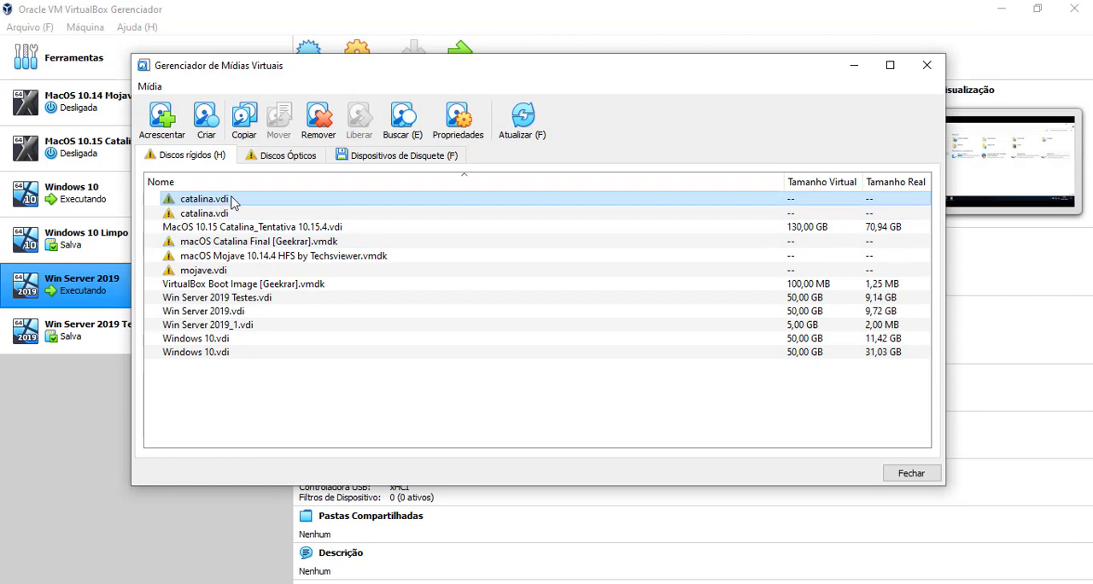
pyautogui.click(237, 244)
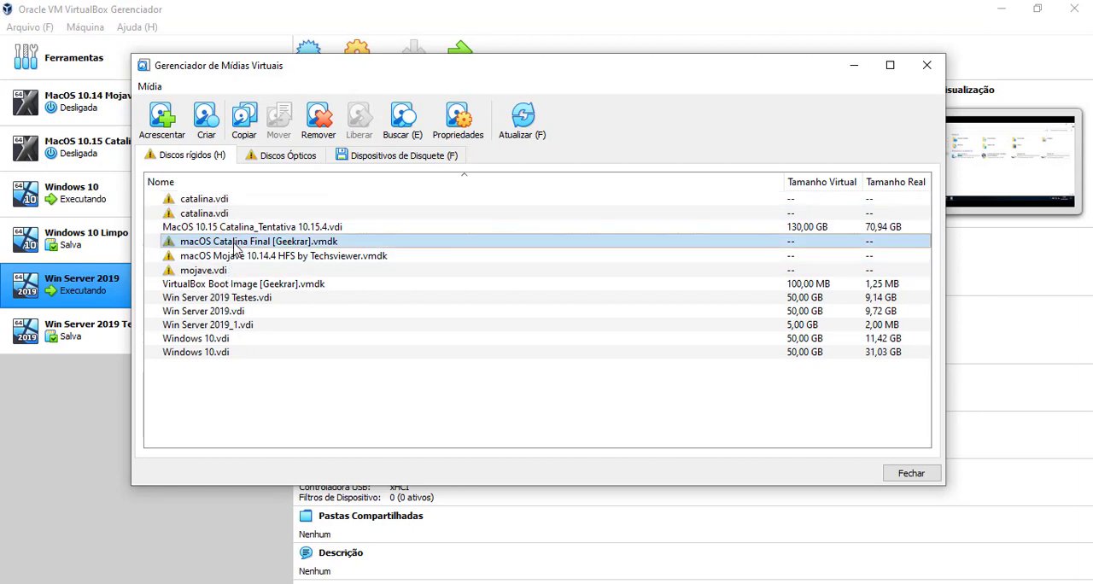
pyautogui.click(231, 286)
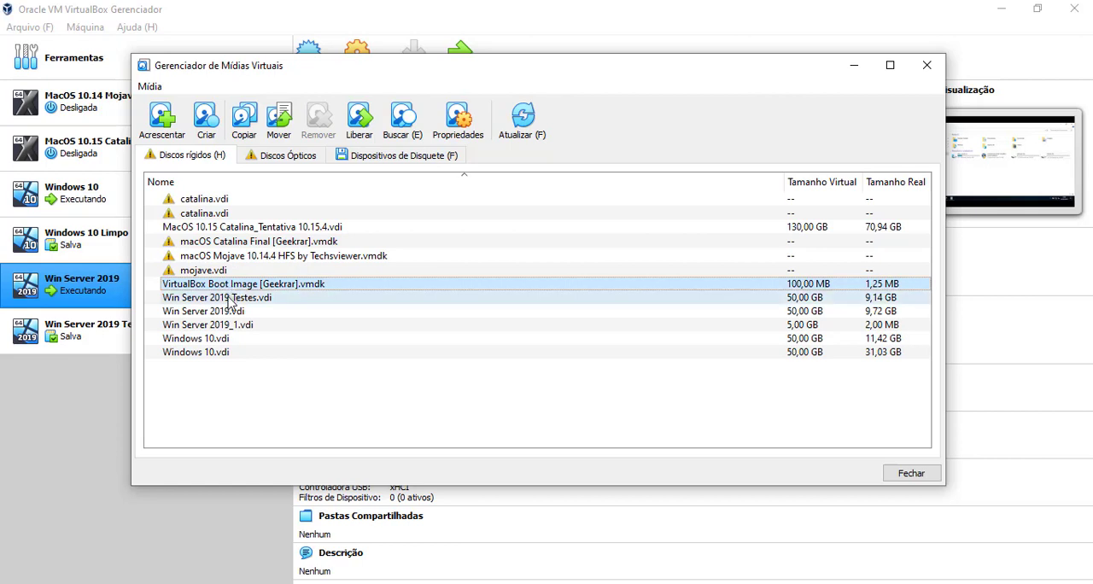
pyautogui.click(250, 323)
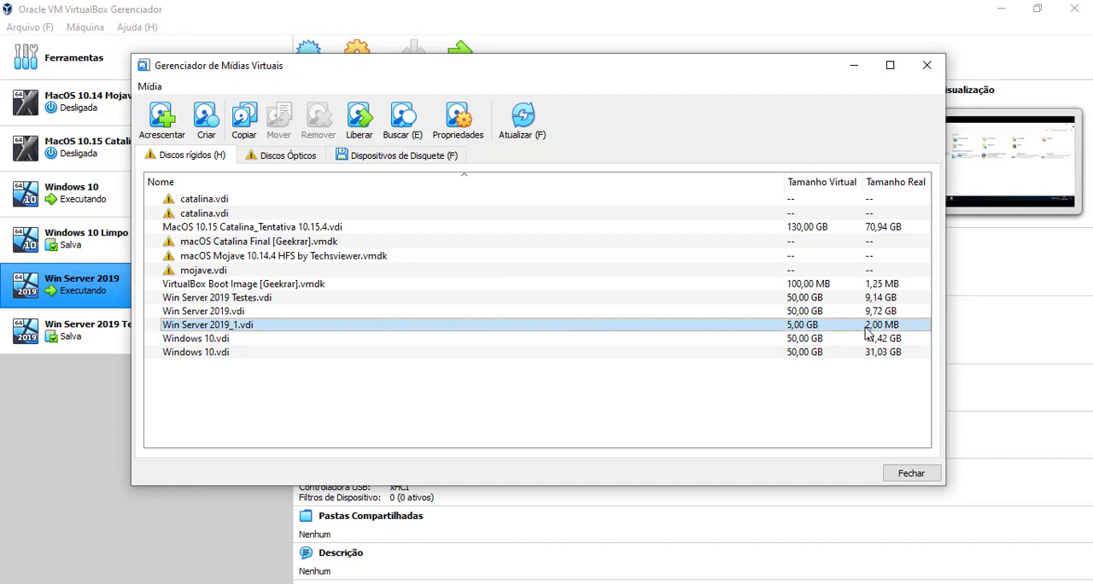
pyautogui.click(911, 472)
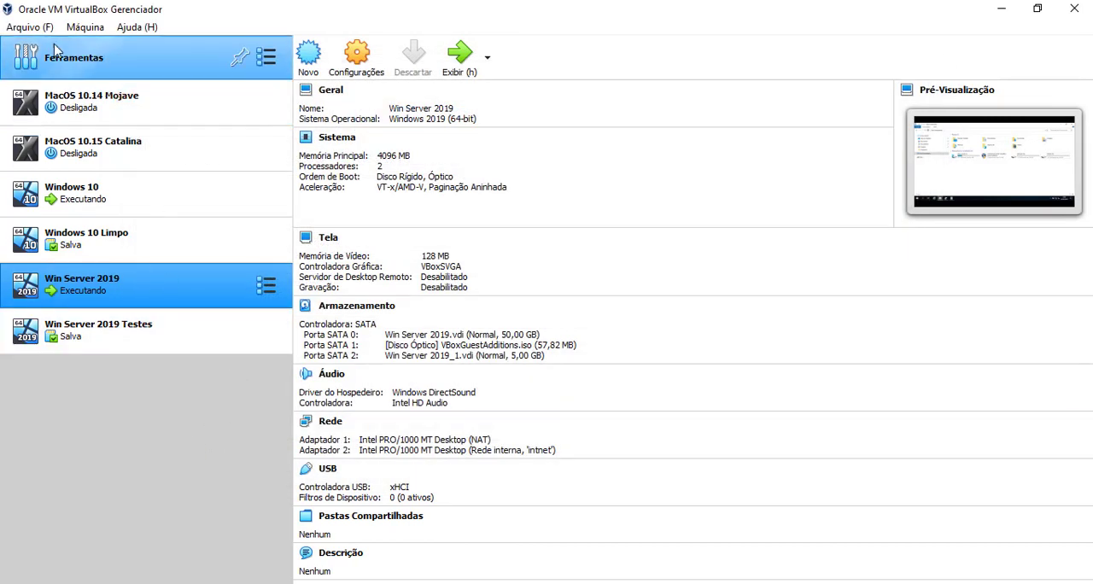
# View the host-only adapter's settings in the Host Network Manager and close it
pyautogui.click(28, 27)
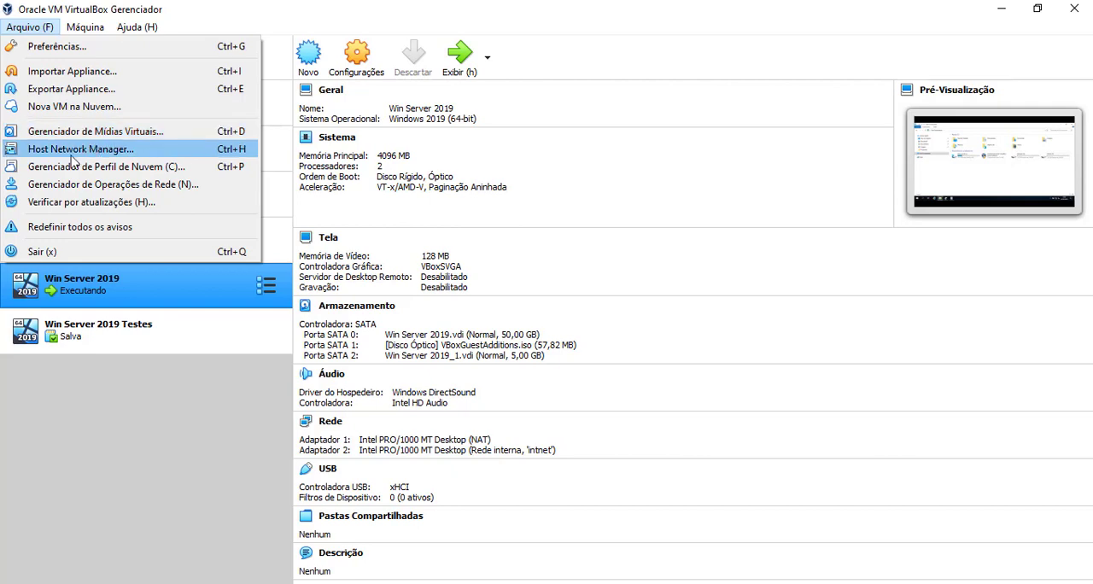
pyautogui.press('Escape')
pyautogui.hotkey('ctrl', 'h')
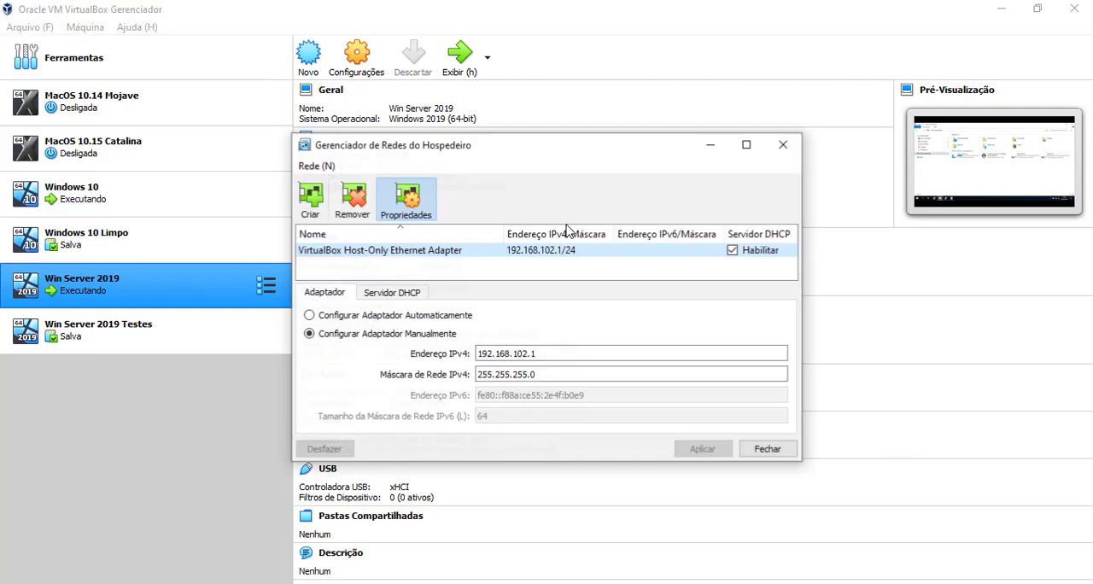
pyautogui.click(784, 145)
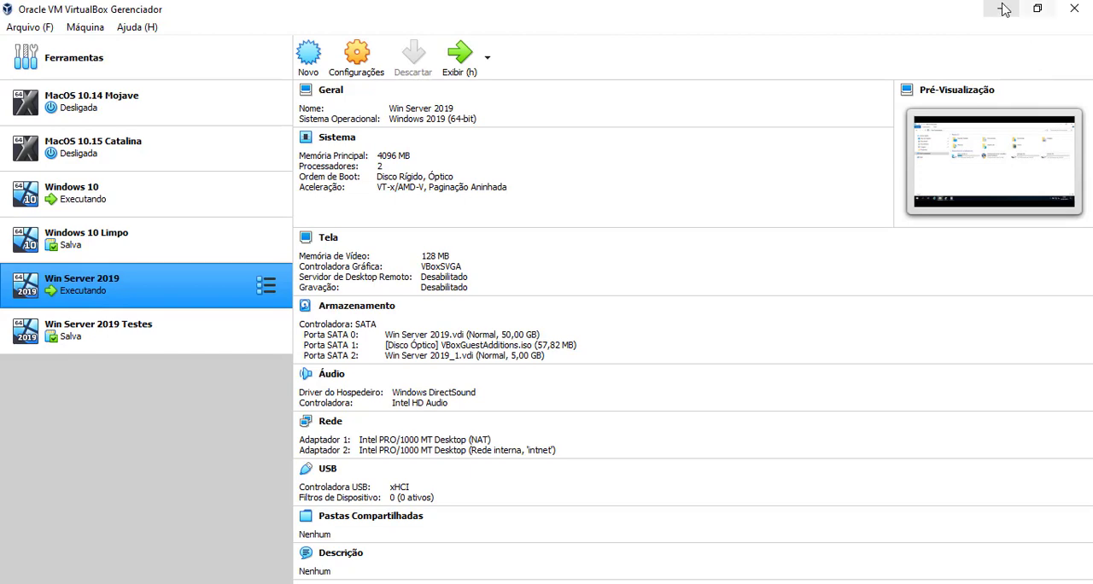
# Return to the Win Server 2019 machine and review the new drives in File Explorer and Backups (E:) in Disk Management
pyautogui.click(374, 583)
pyautogui.click(477, 512)
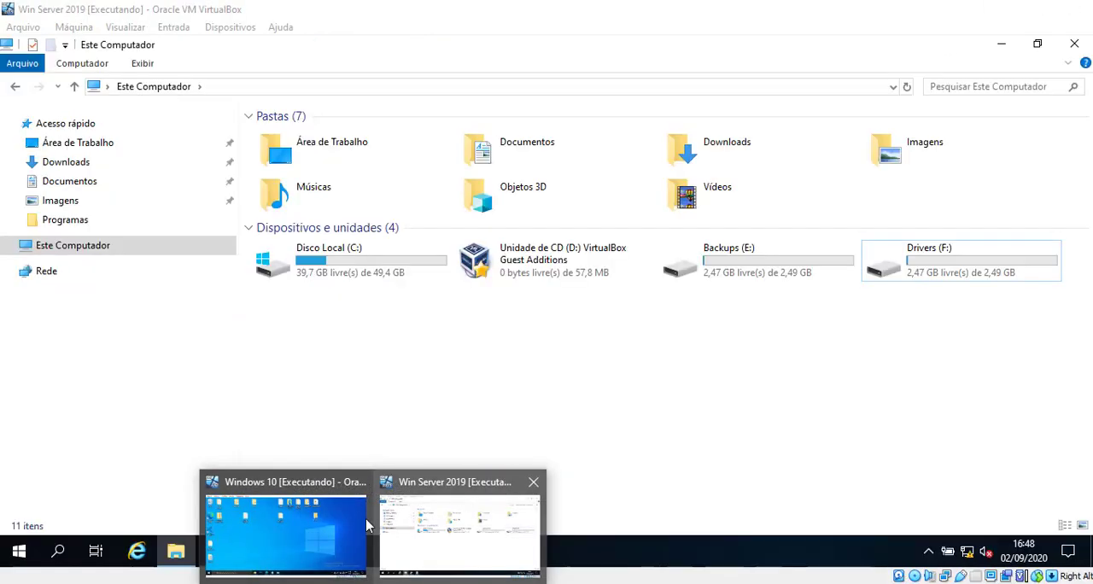
pyautogui.moveTo(754, 325); pyautogui.dragTo(995, 238)
pyautogui.click(946, 365)
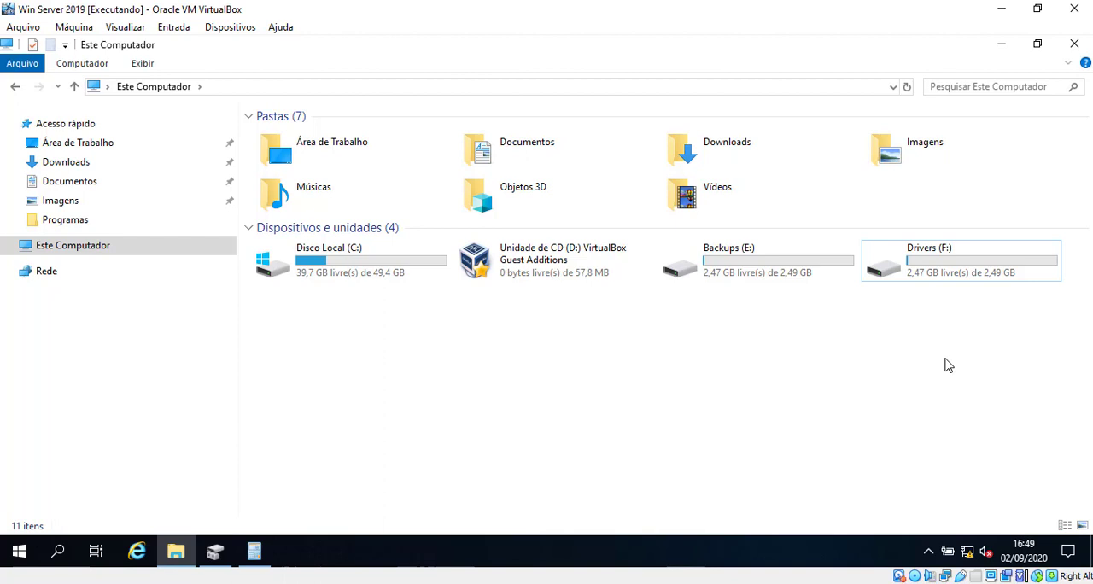
pyautogui.click(215, 551)
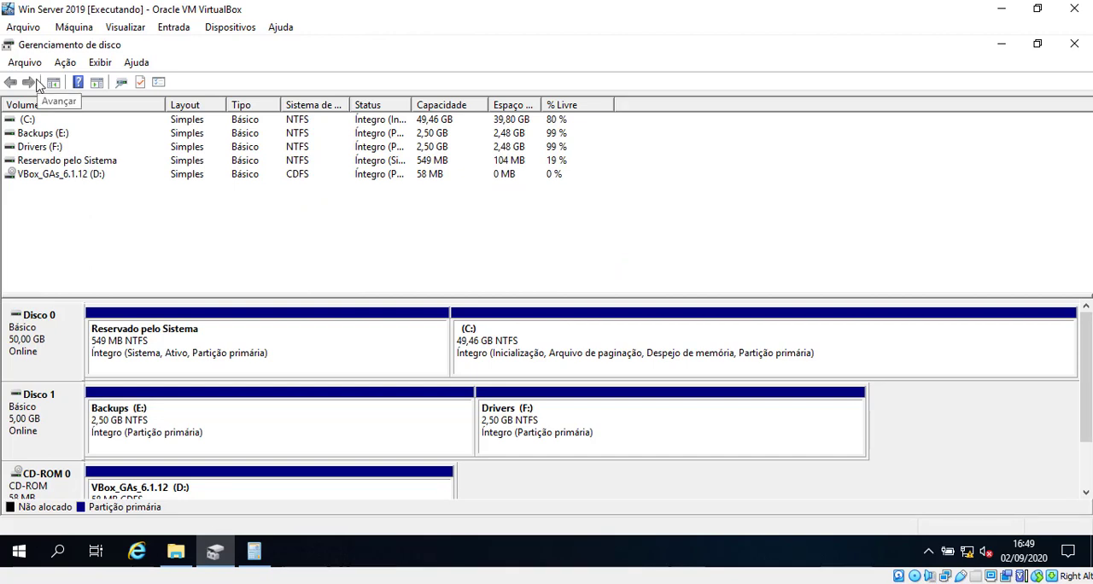
pyautogui.click(34, 135)
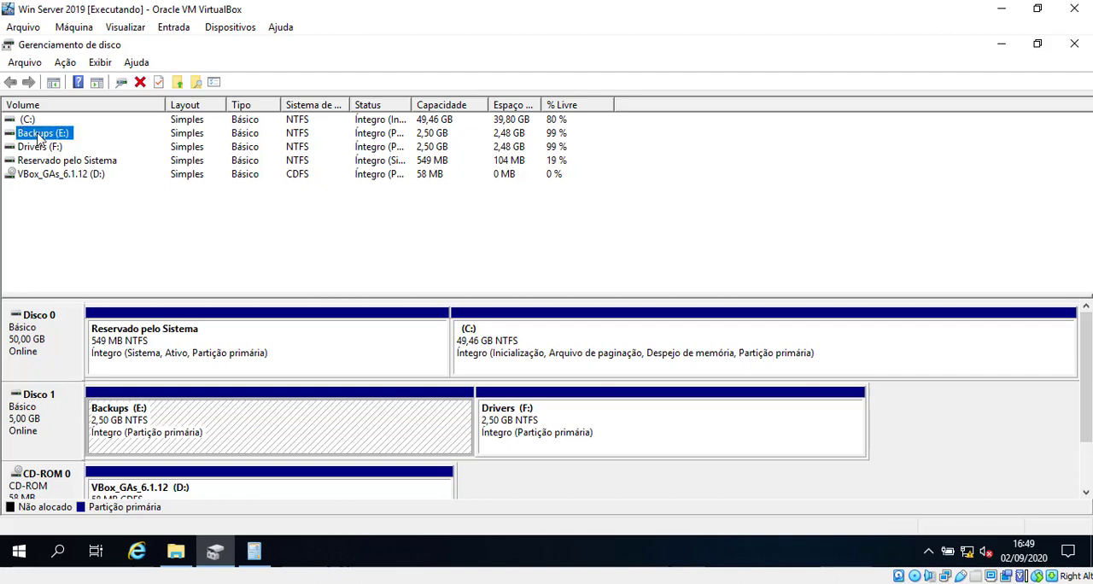
# Minimize Disk Management, switch to the Windows 10 machine and view its drives in File Explorer, selecting Disco Local (C:)
pyautogui.click(1004, 43)
pyautogui.click(215, 551)
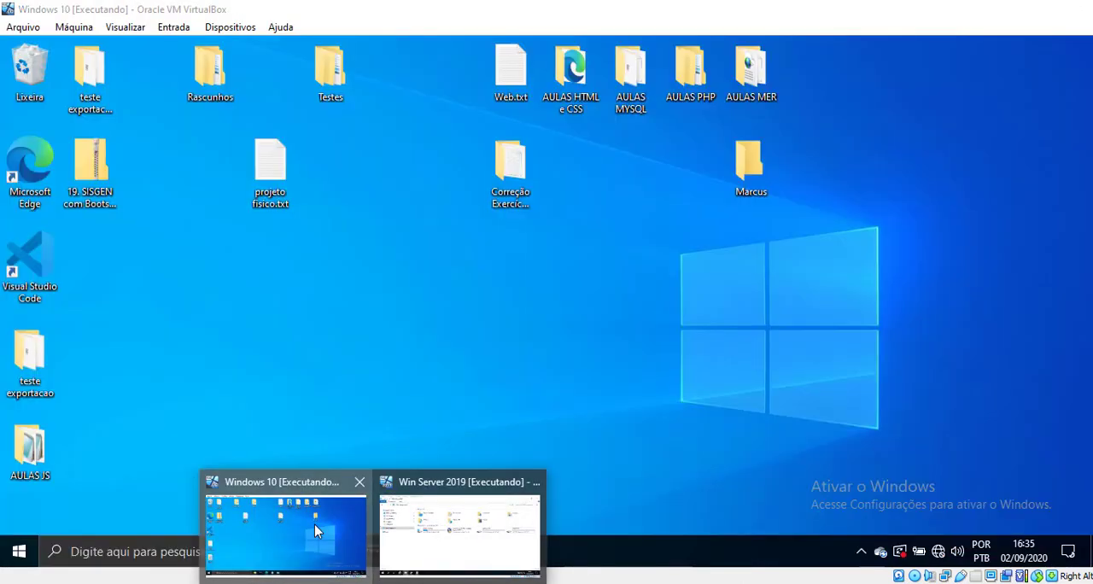
pyautogui.click(315, 524)
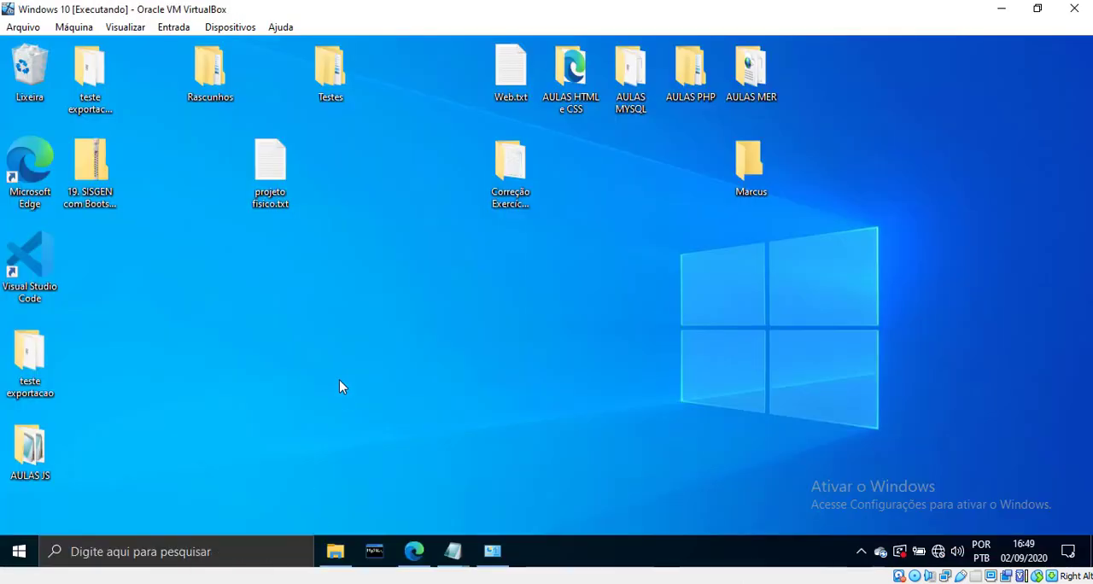
pyautogui.click(334, 550)
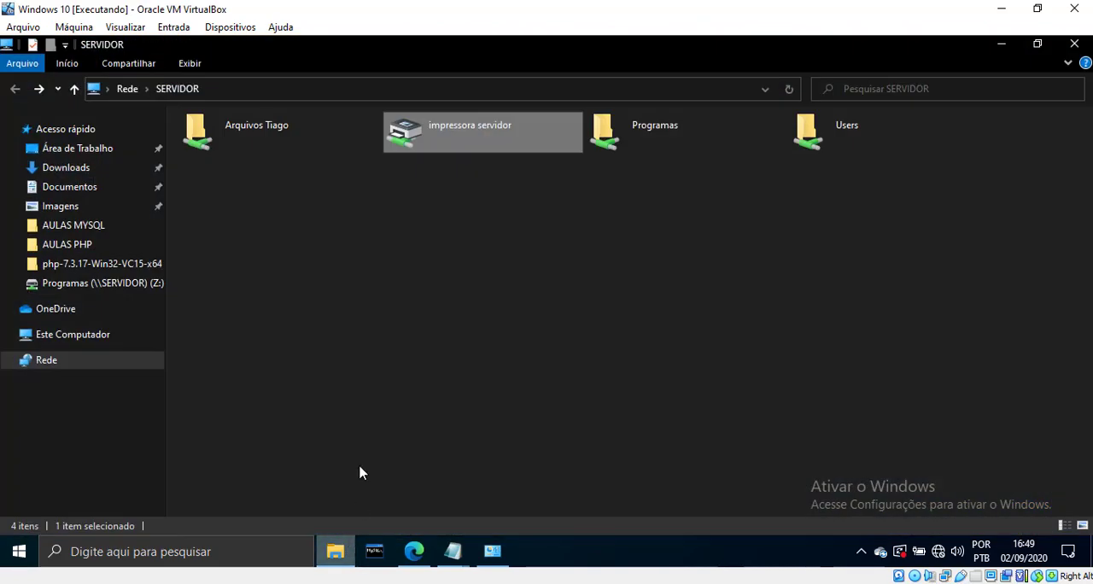
pyautogui.click(102, 342)
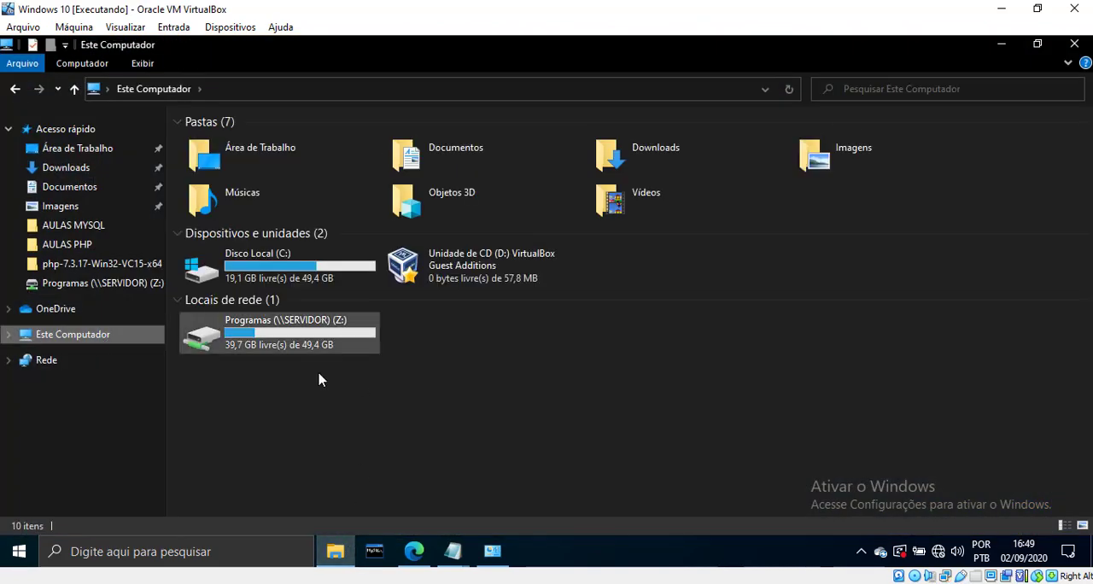
pyautogui.click(300, 280)
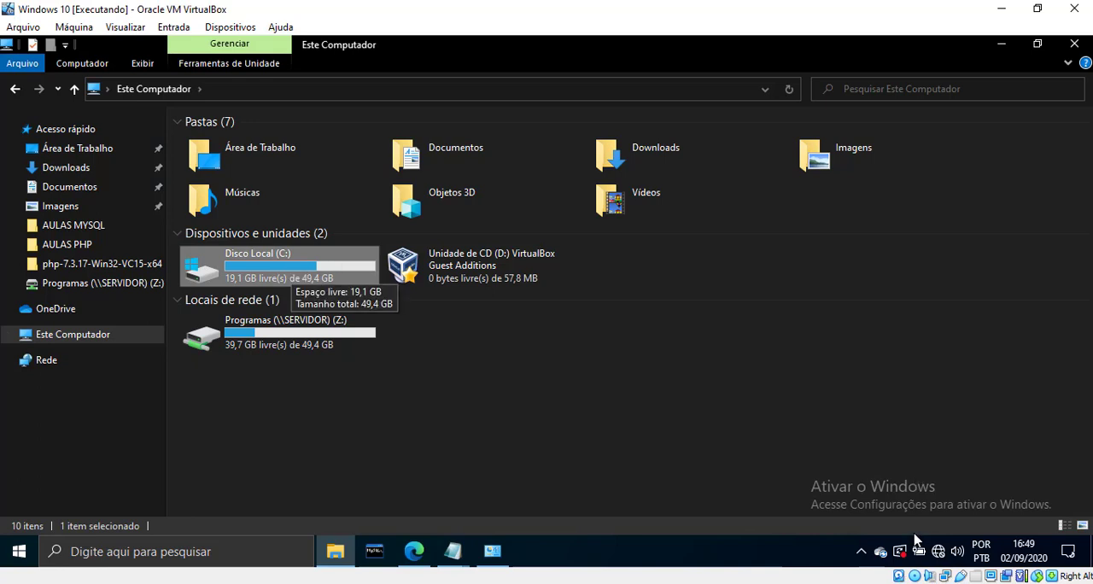
pyautogui.moveTo(910, 557)
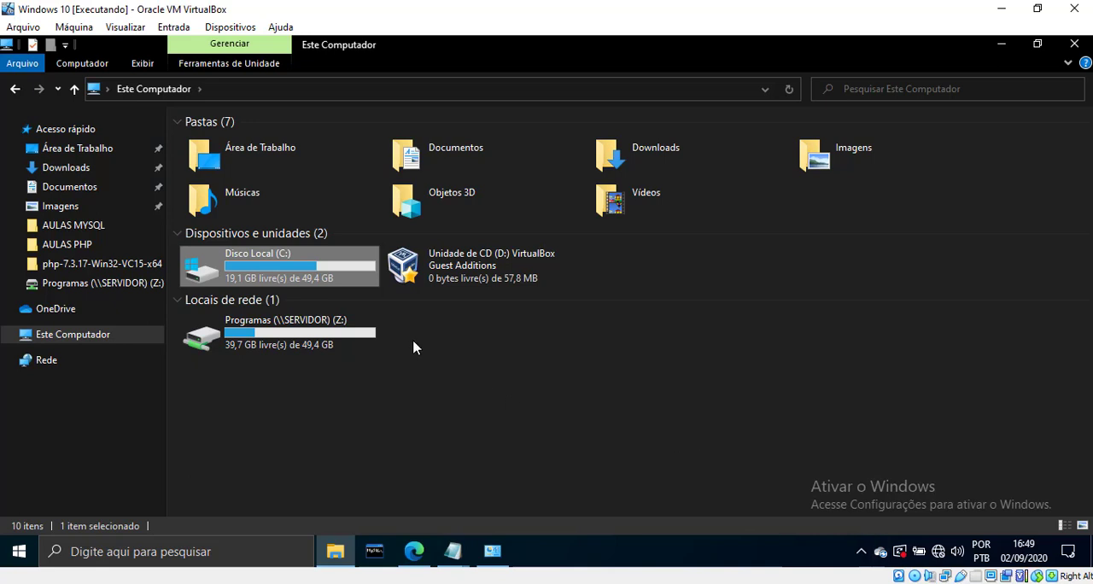
# Start Disk Cleanup from the properties of Disco Local (C:), including system files, and place its dialog over the properties window
pyautogui.rightClick(299, 263)
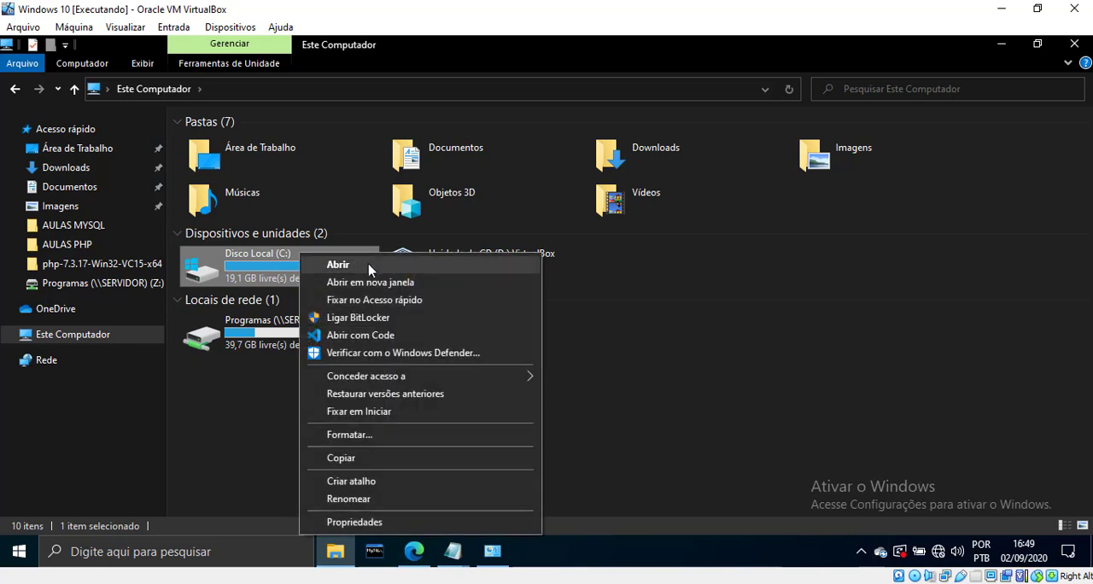
pyautogui.click(355, 522)
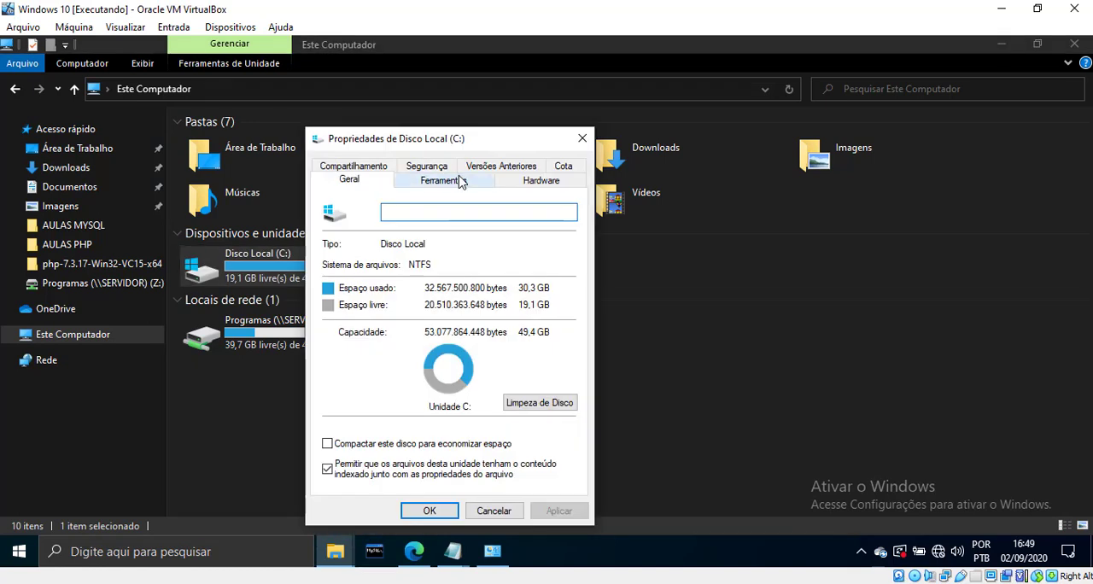
pyautogui.click(545, 405)
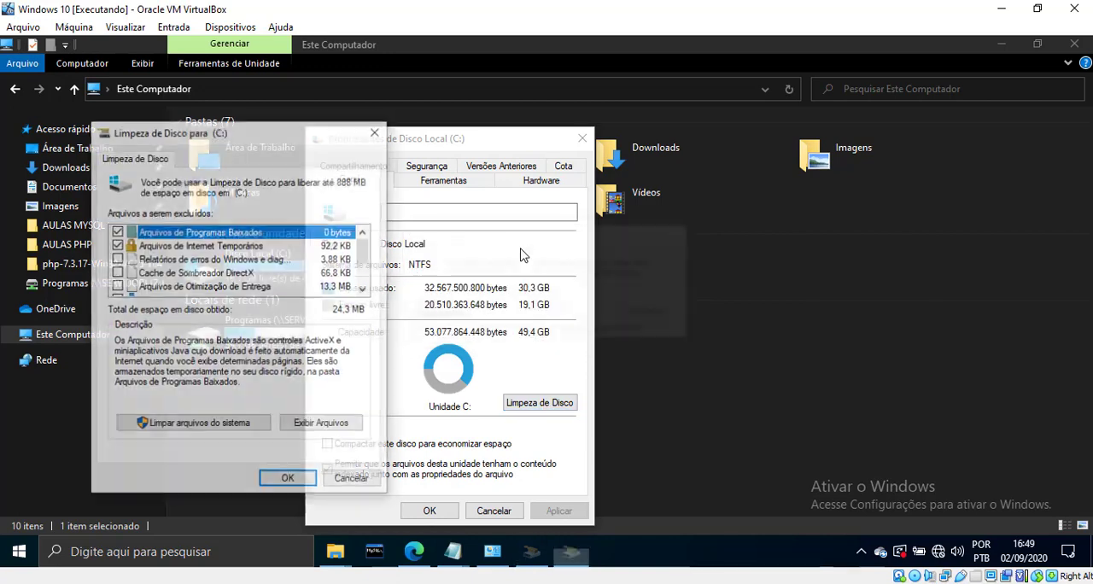
pyautogui.click(221, 427)
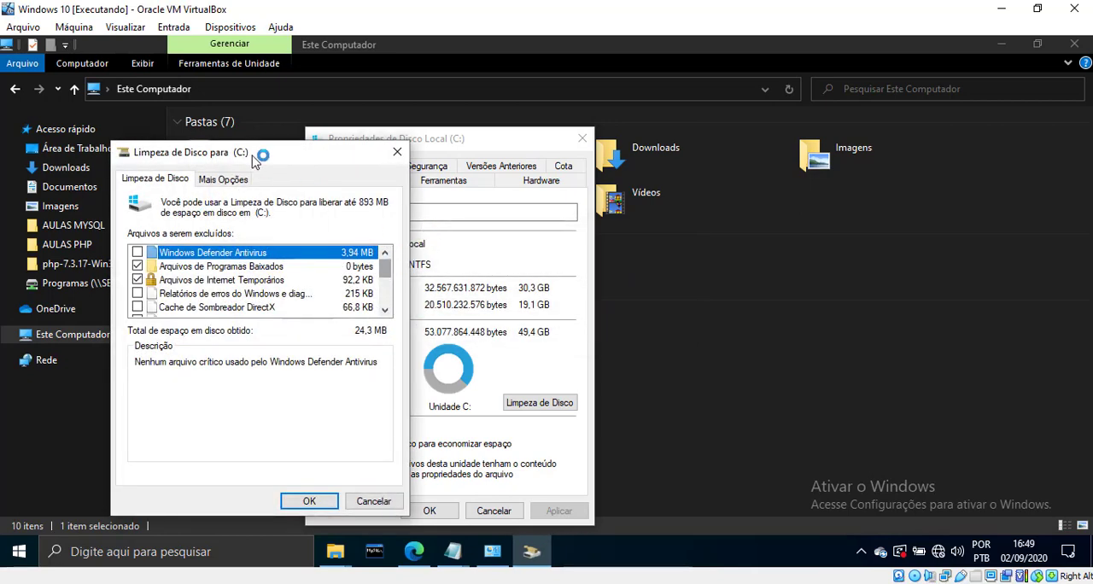
pyautogui.moveTo(295, 154); pyautogui.dragTo(489, 146)
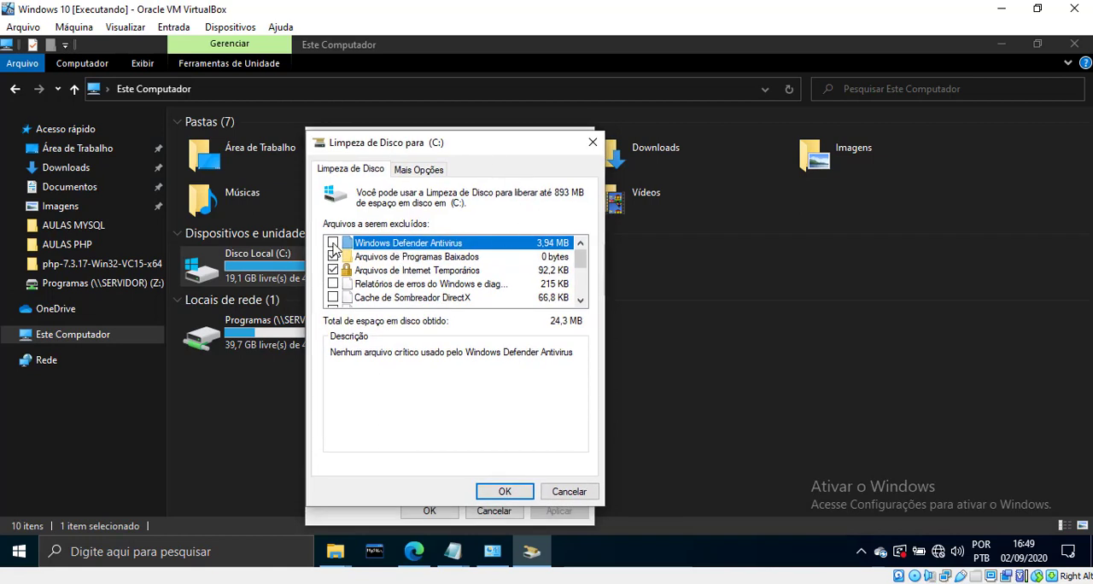
# Mark Windows Defender Antivirus, Windows error reports, the DirectX shader cache and the delivery optimization files for deletion, reviewing the category descriptions
pyautogui.click(423, 258)
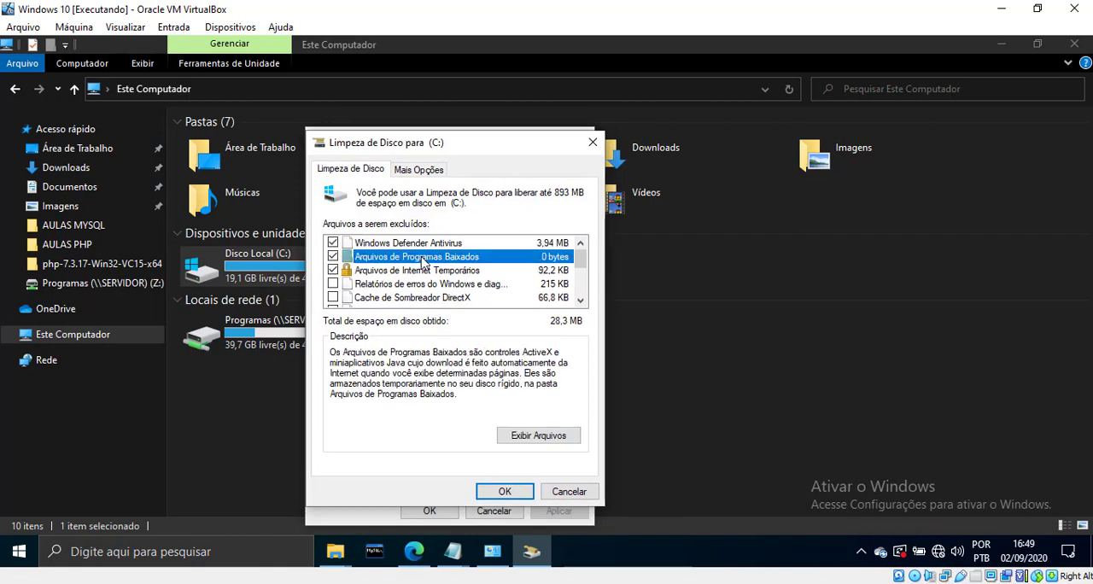
pyautogui.click(418, 271)
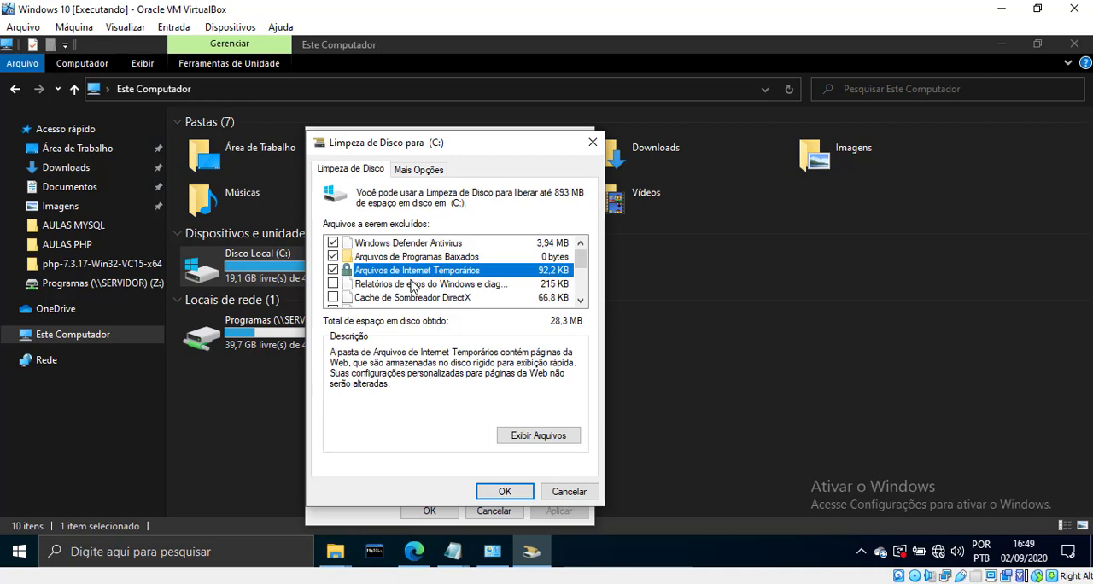
pyautogui.click(395, 285)
pyautogui.click(333, 284)
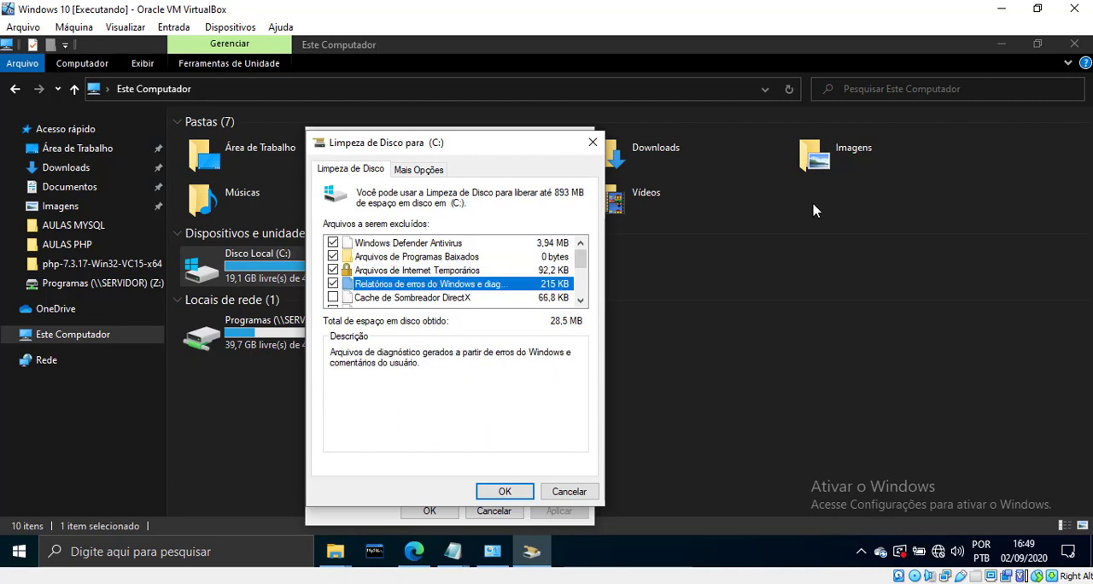
pyautogui.press('Down')
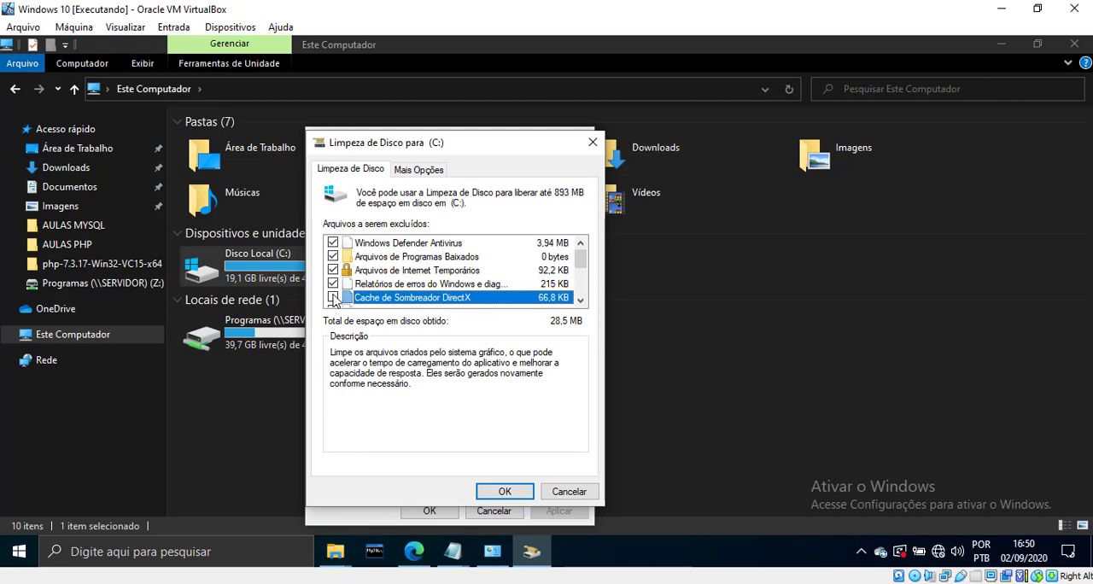
pyautogui.click(581, 300)
pyautogui.click(581, 300)
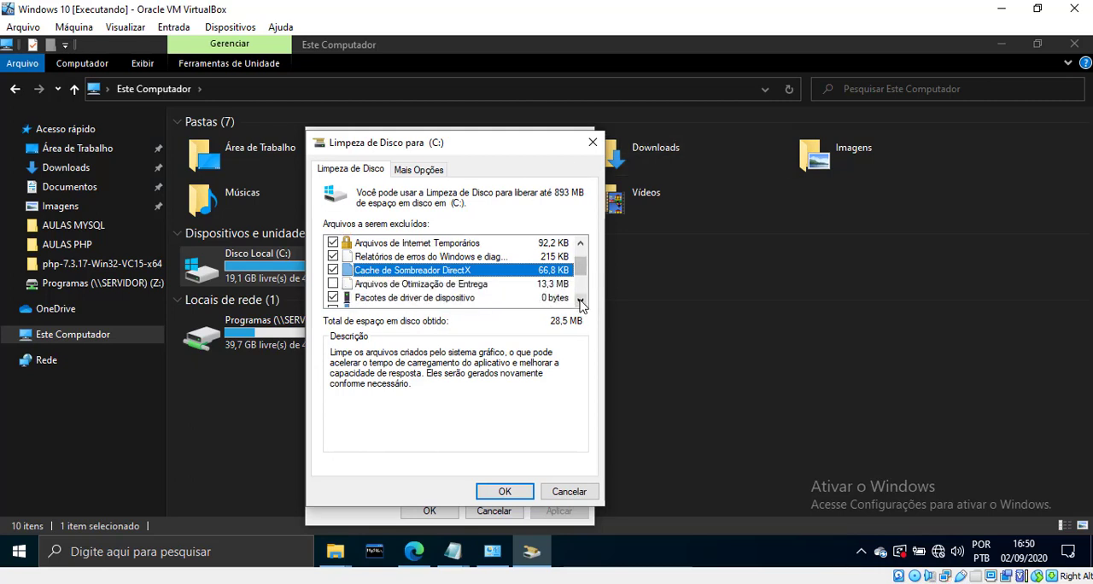
pyautogui.click(433, 285)
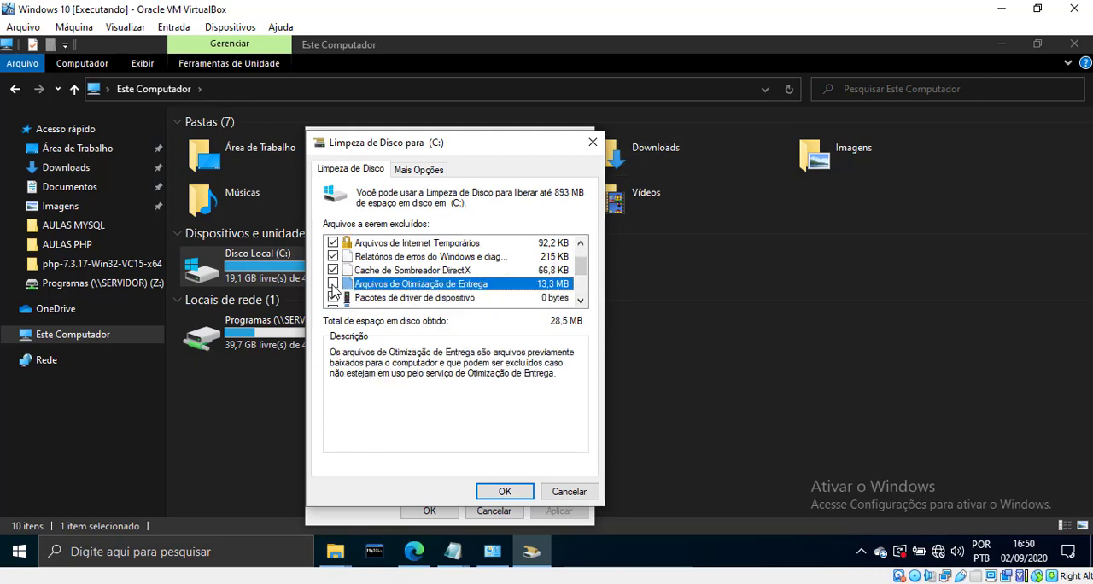
pyautogui.click(581, 300)
pyautogui.click(581, 300)
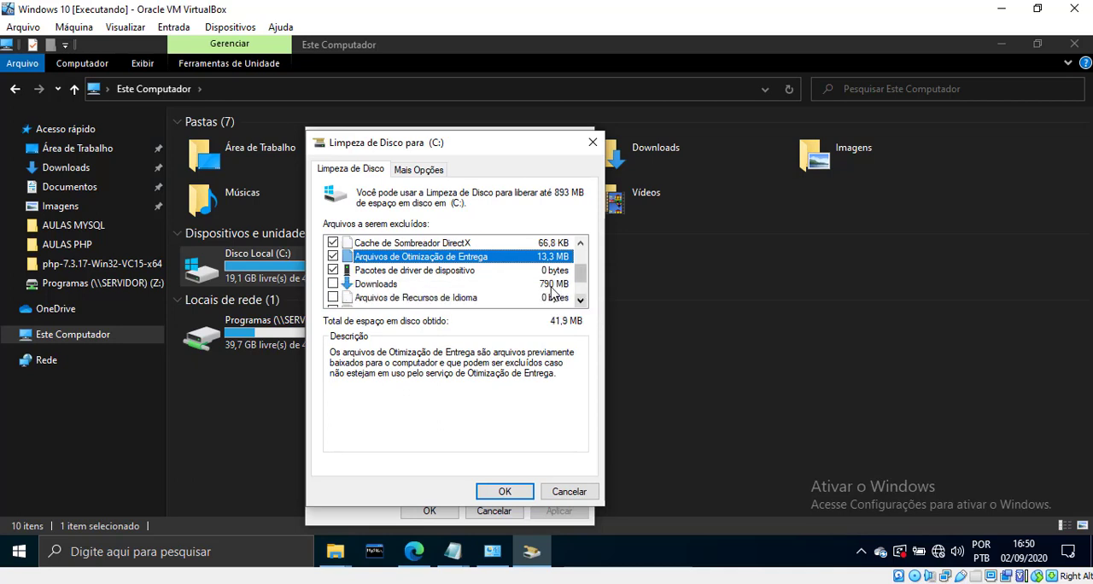
# Read the description of the Downloads category, then mark temporary files and the Recycle Bin (Lixeira) for deletion
pyautogui.click(445, 286)
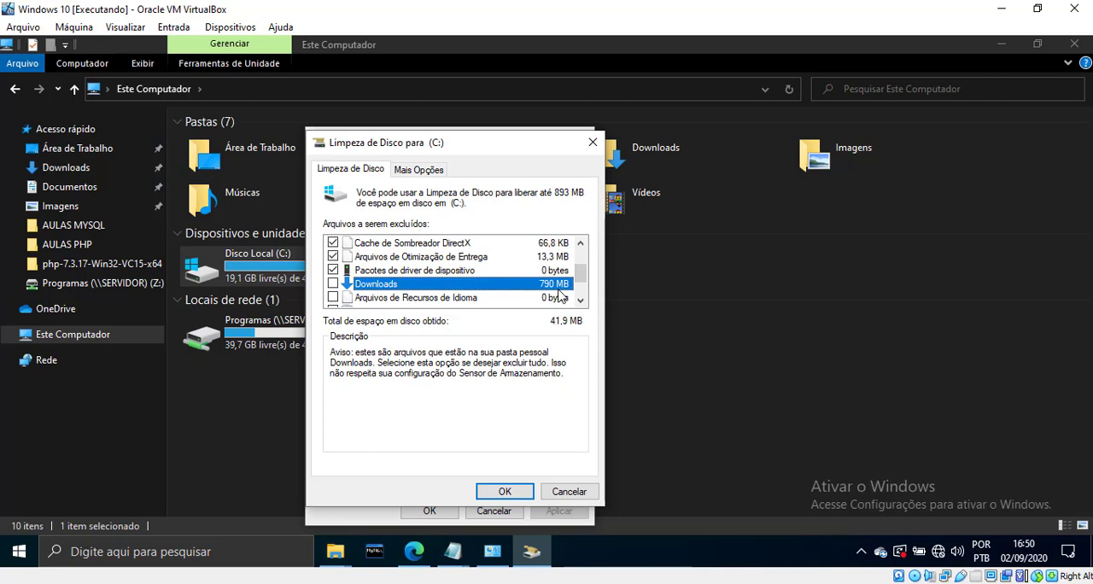
pyautogui.click(581, 303)
pyautogui.click(581, 303)
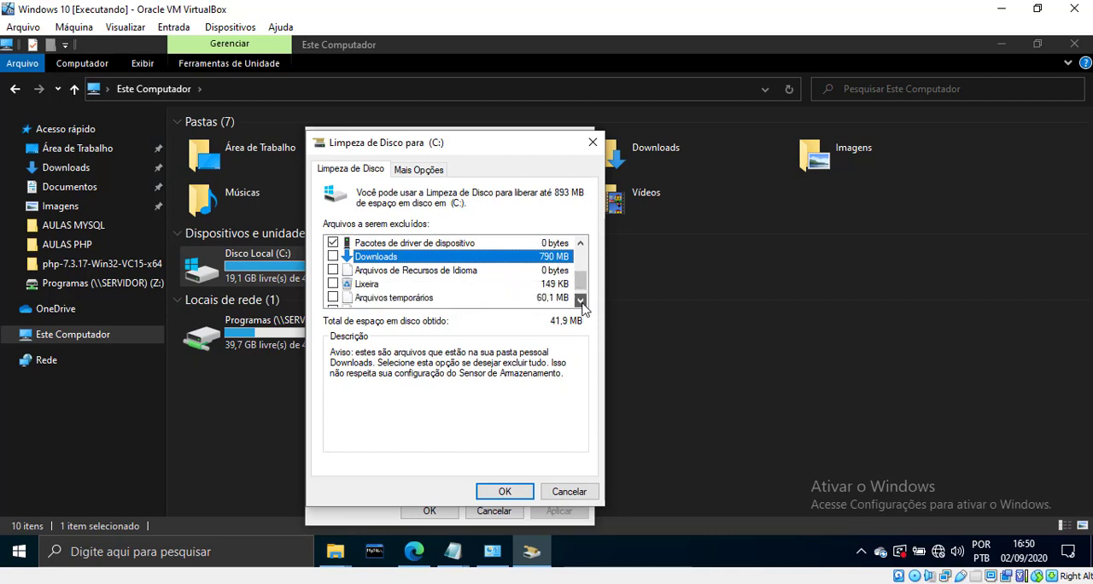
pyautogui.click(580, 303)
pyautogui.click(395, 287)
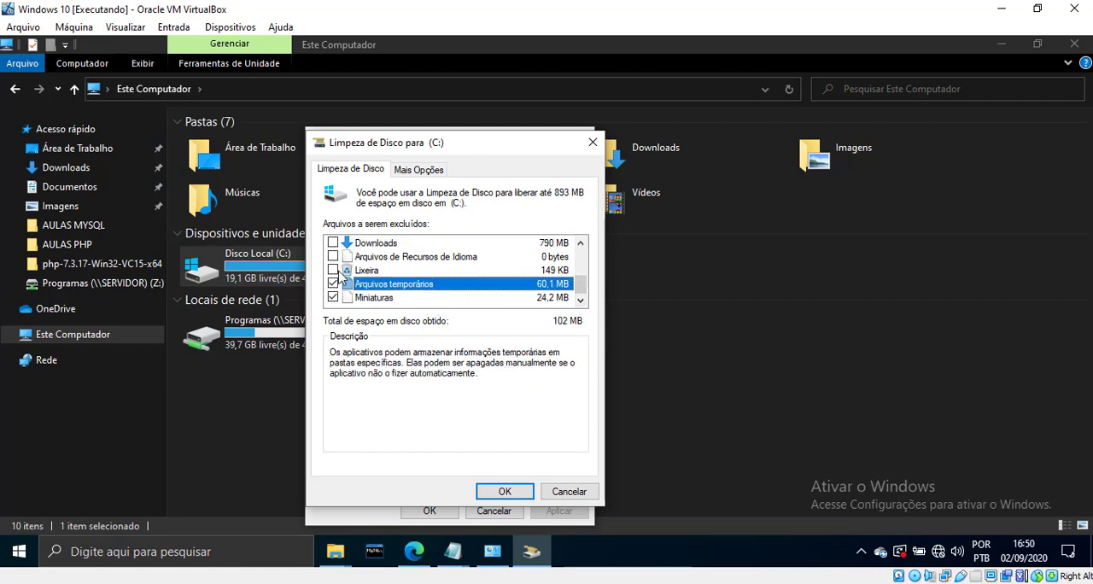
pyautogui.click(343, 271)
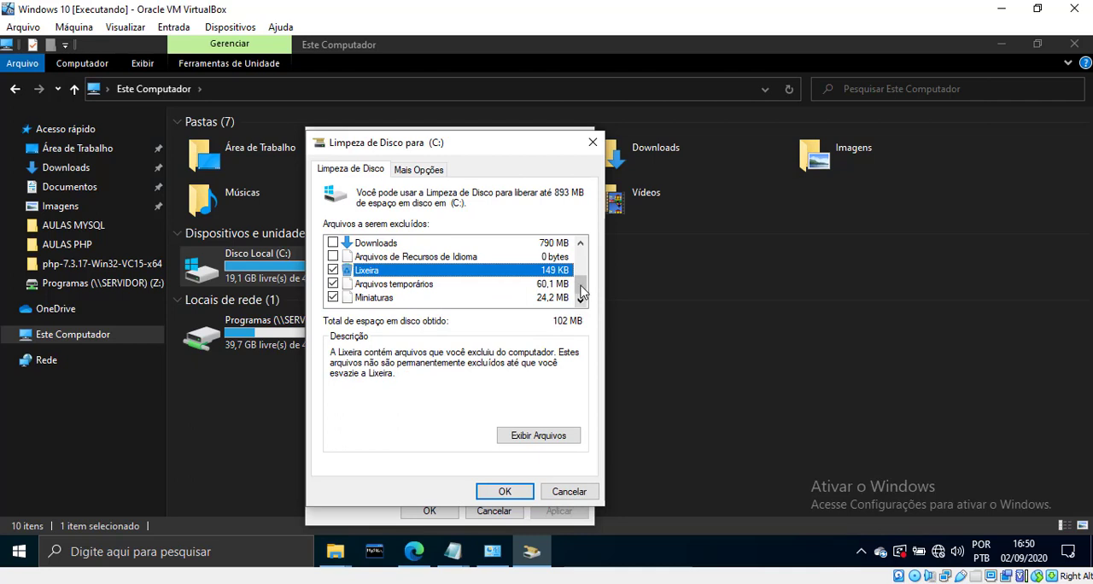
pyautogui.moveTo(580, 285)
pyautogui.mouseDown()
pyautogui.moveTo(582, 257)
pyautogui.moveTo(588, 297)
pyautogui.moveTo(589, 258)
pyautogui.moveTo(589, 297)
pyautogui.mouseUp()
# Examine the files and their sizes in the Downloads folder in File Explorer
pyautogui.click(244, 418)
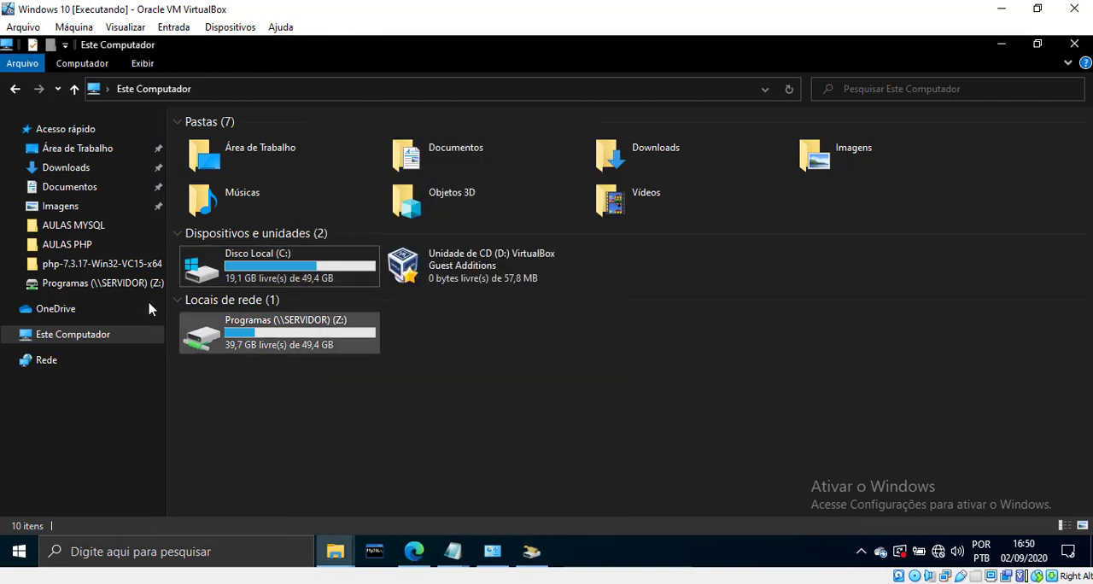
pyautogui.click(75, 169)
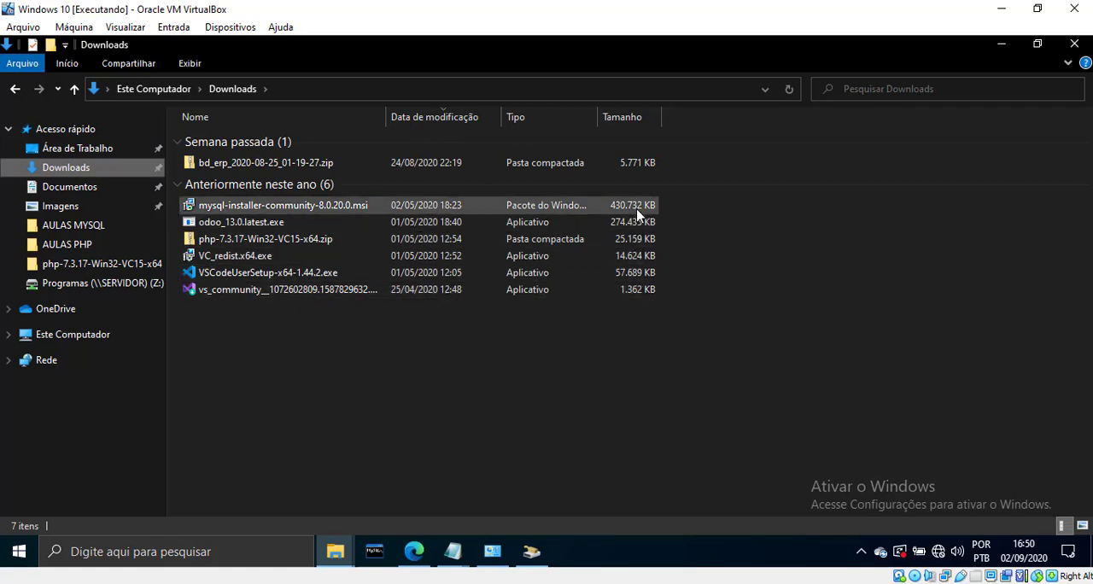
pyautogui.click(639, 213)
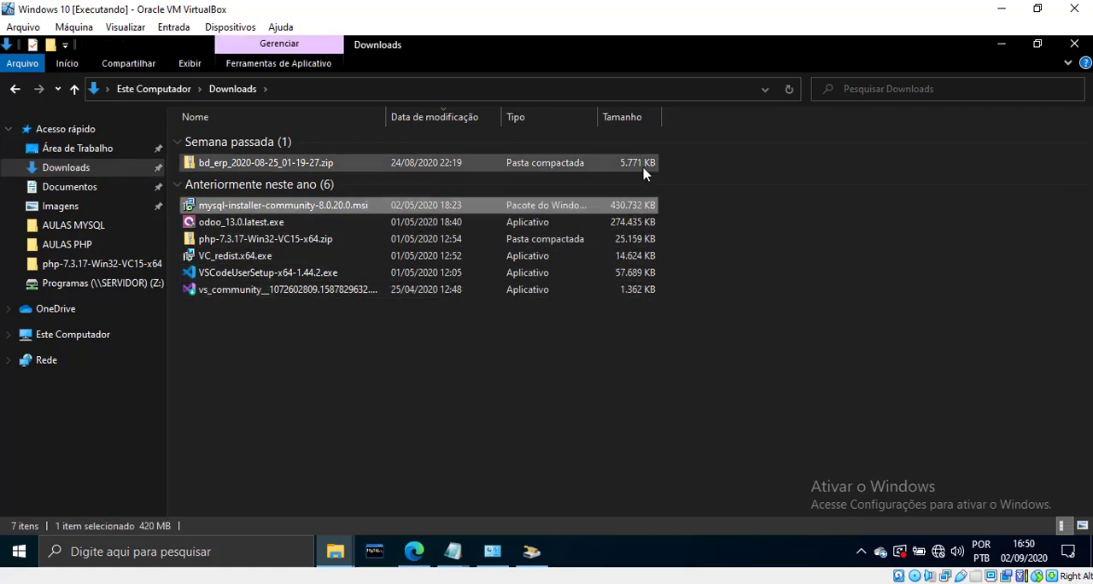
pyautogui.click(644, 169)
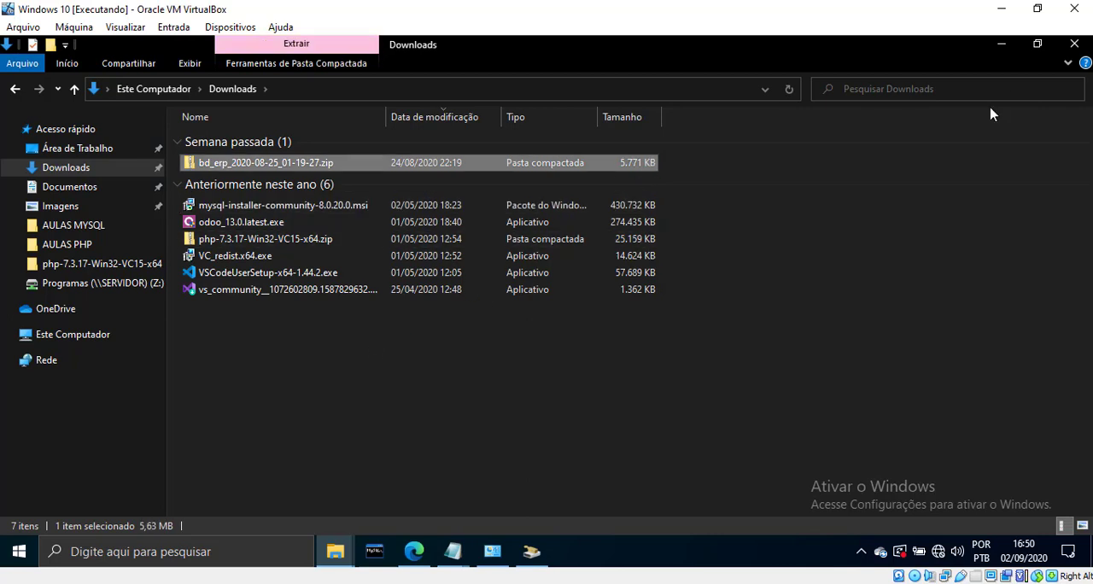
# Minimize File Explorer, mark the Downloads category as well, and run the cleanup, confirming permanent deletion of the files
pyautogui.click(1001, 44)
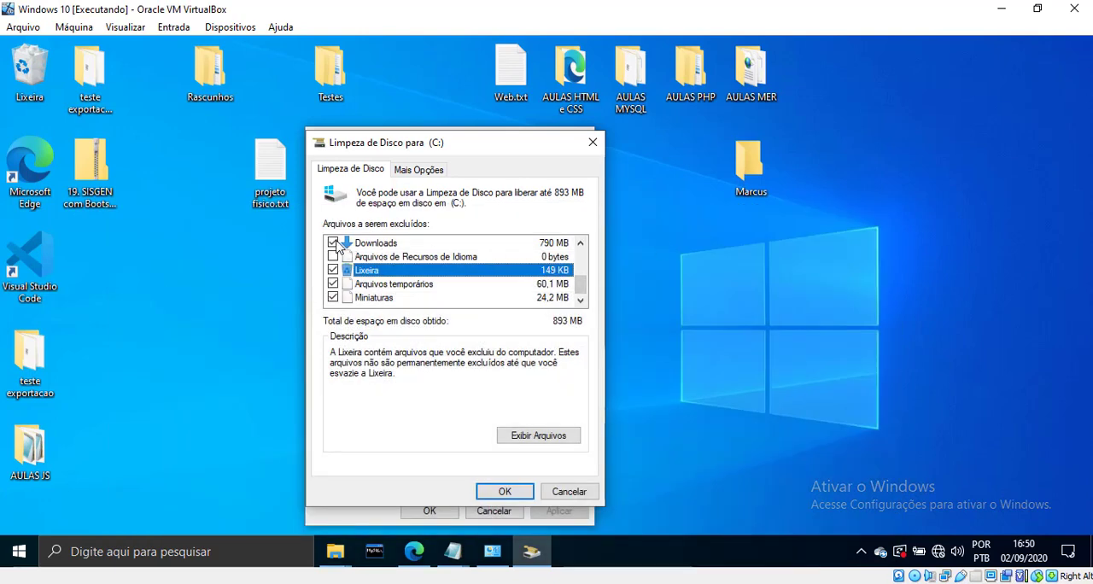
pyautogui.scroll(3, 586, 295)
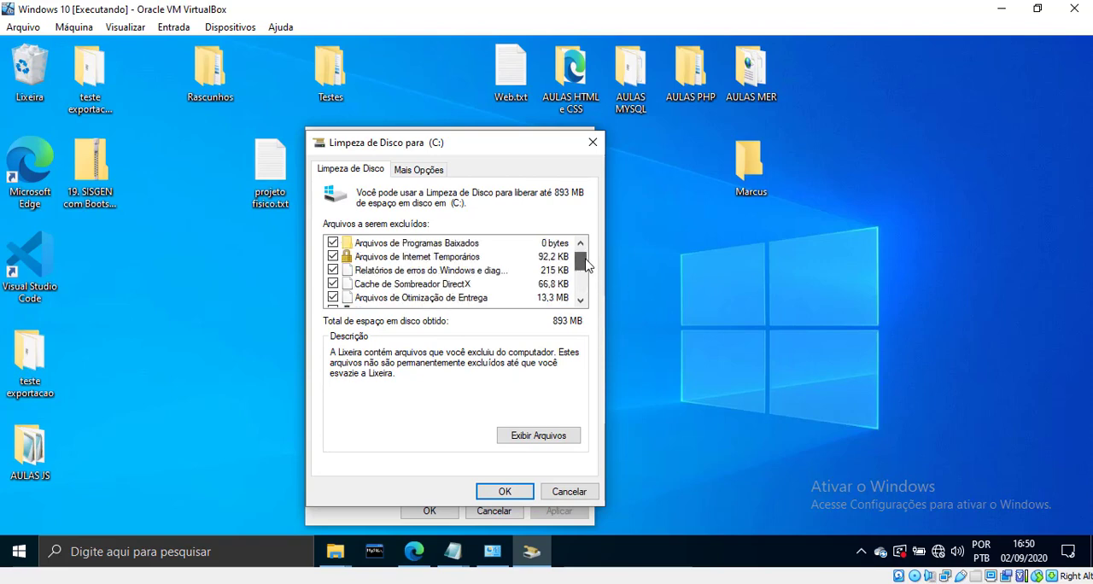
pyautogui.scroll(-3, 586, 298)
pyautogui.click(511, 494)
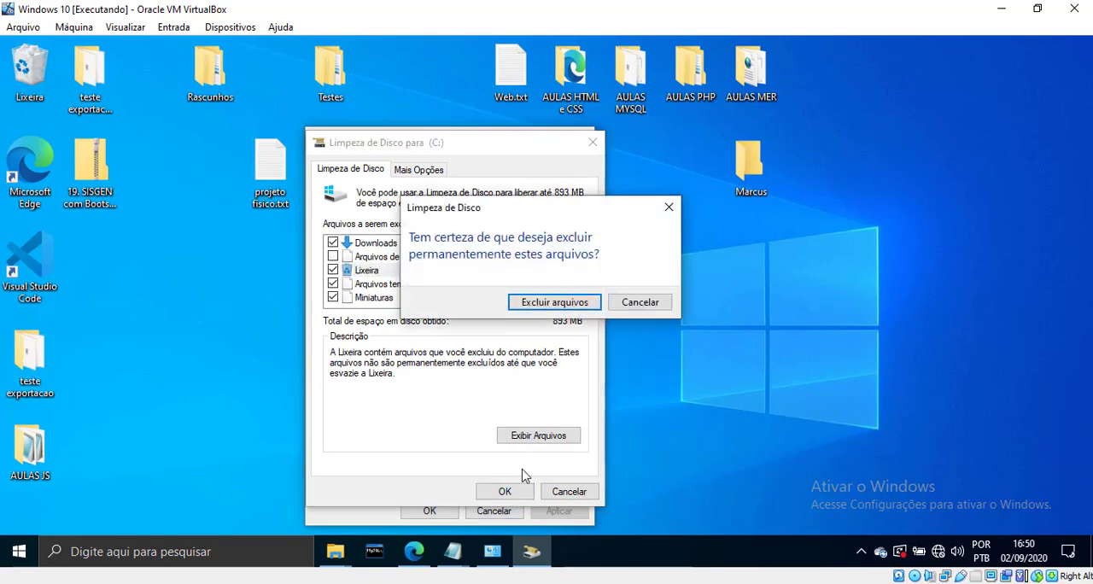
pyautogui.click(556, 304)
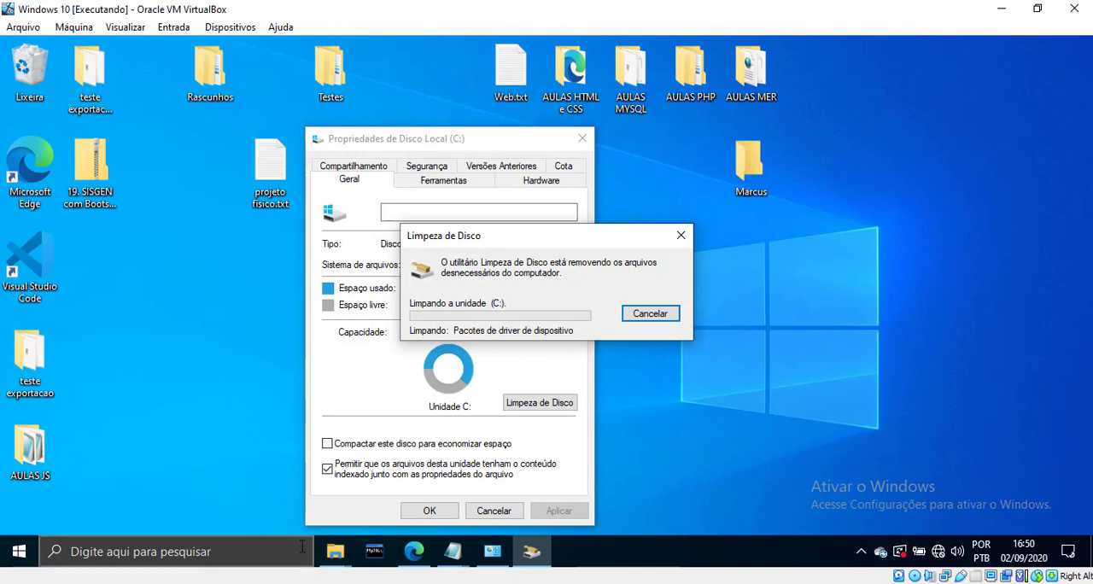
# Check the Downloads folder in File Explorer during the cleanup, restore its window to a smaller size and close it
pyautogui.moveTo(335, 551)
pyautogui.click(294, 489)
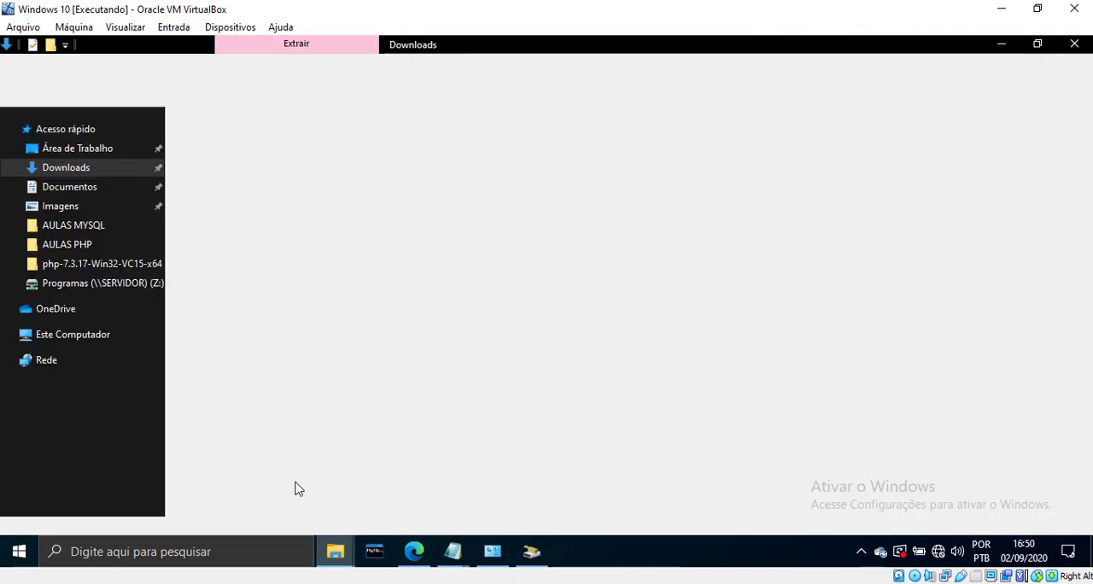
pyautogui.doubleClick(600, 57)
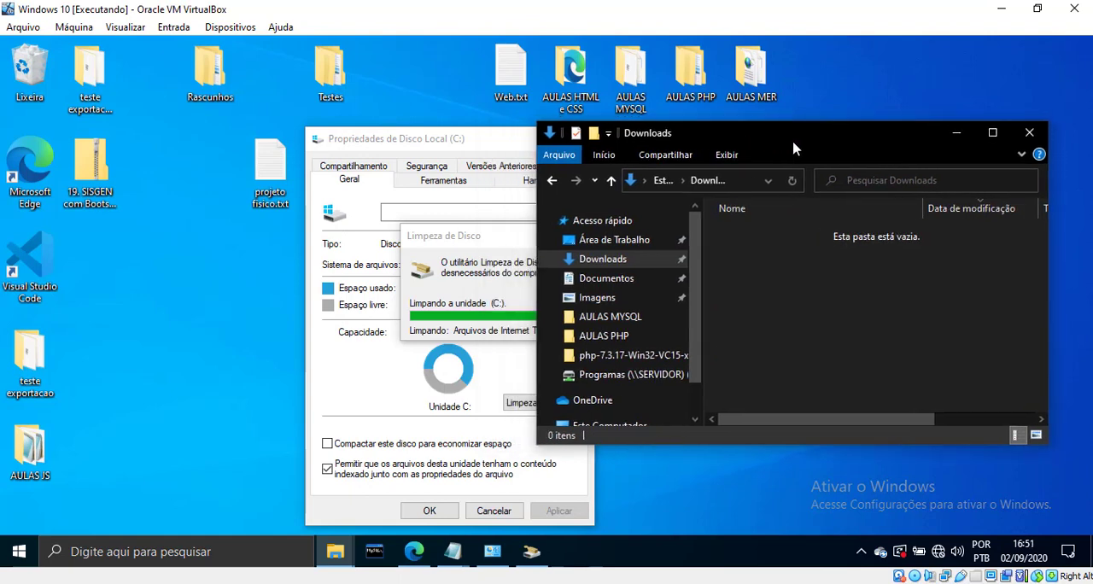
pyautogui.click(1029, 133)
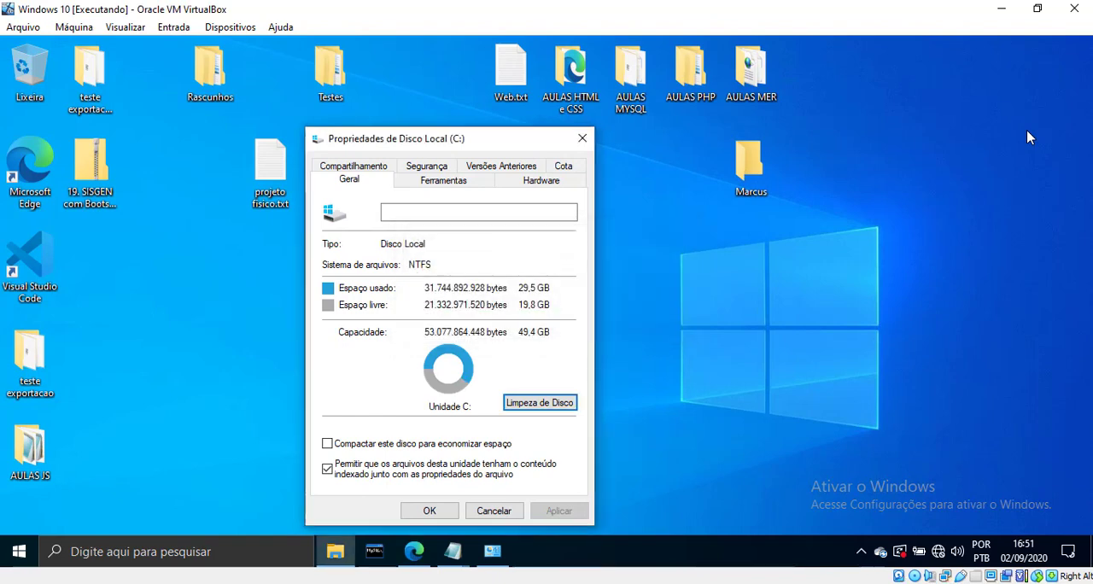
# View the error-checking and optimization tools of Disco Local (C:), and return to its general properties
pyautogui.click(443, 181)
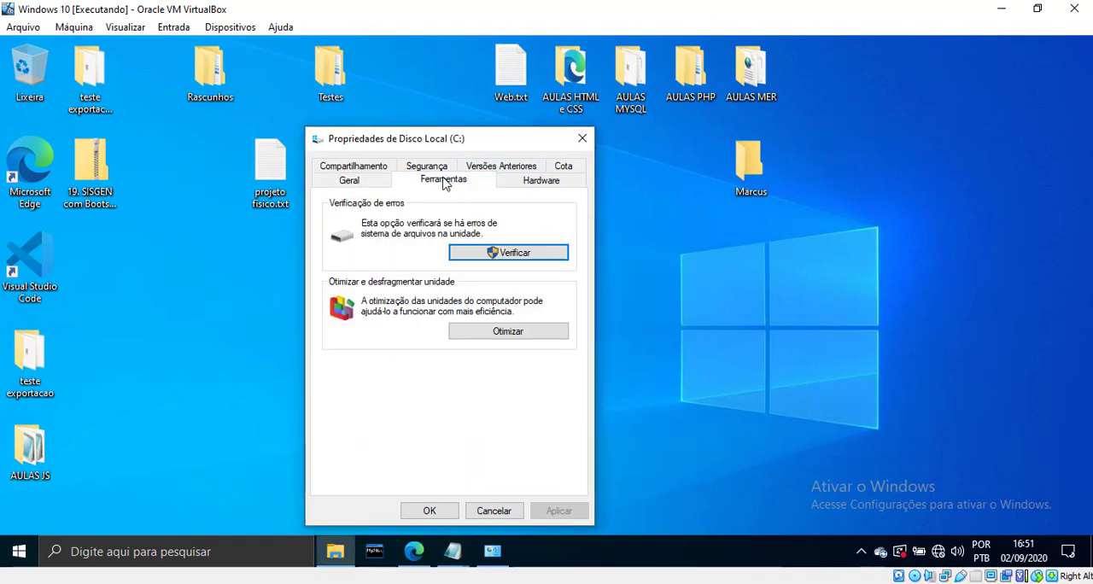
pyautogui.click(358, 180)
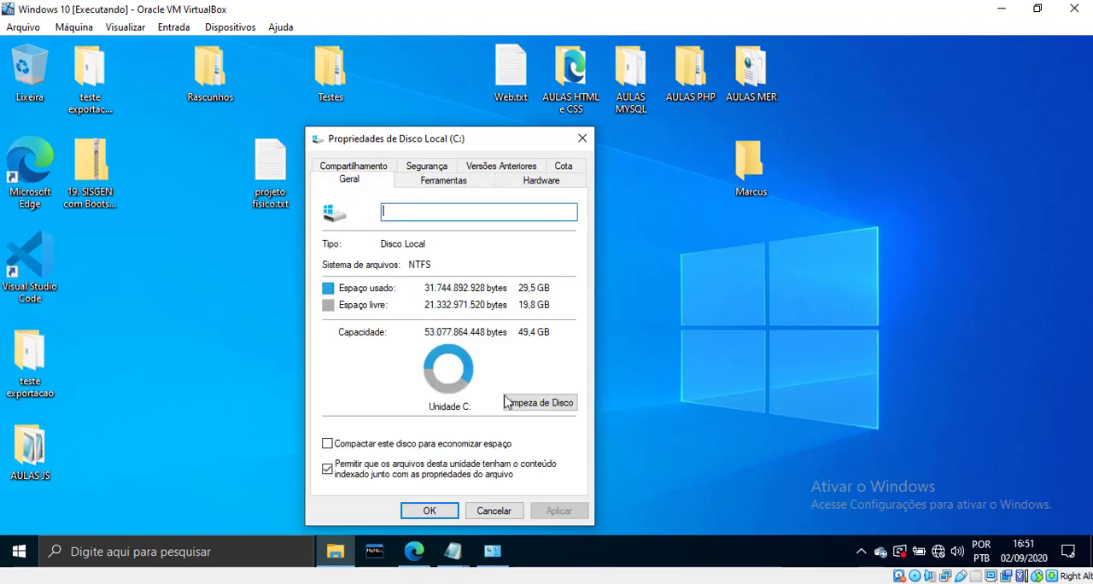
# Open Disk Cleanup for drive C: again and review the file categories offered for deletion
pyautogui.click(530, 403)
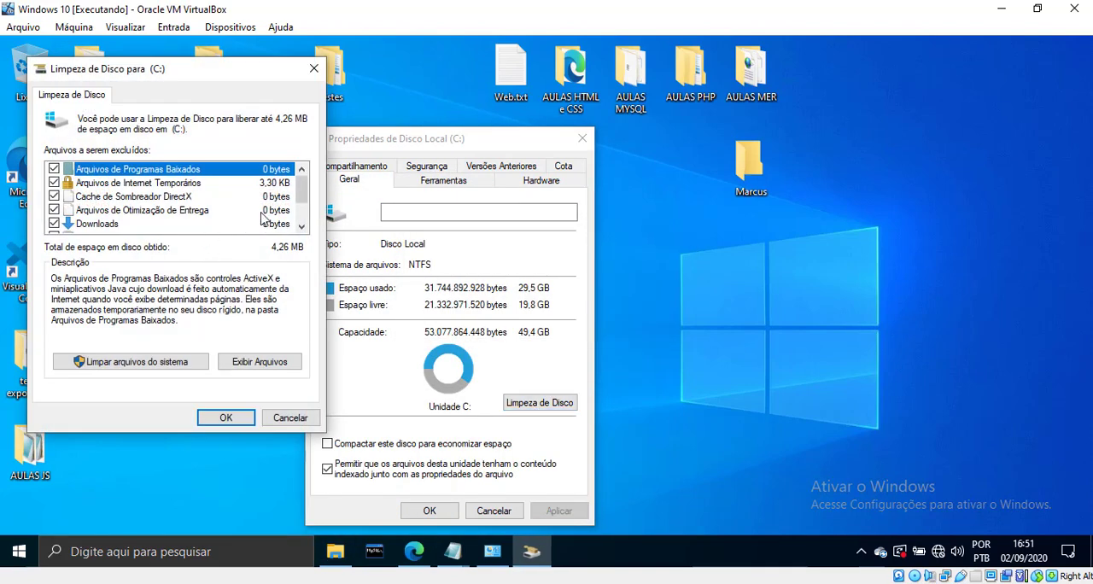
pyautogui.scroll(-2, 279, 205)
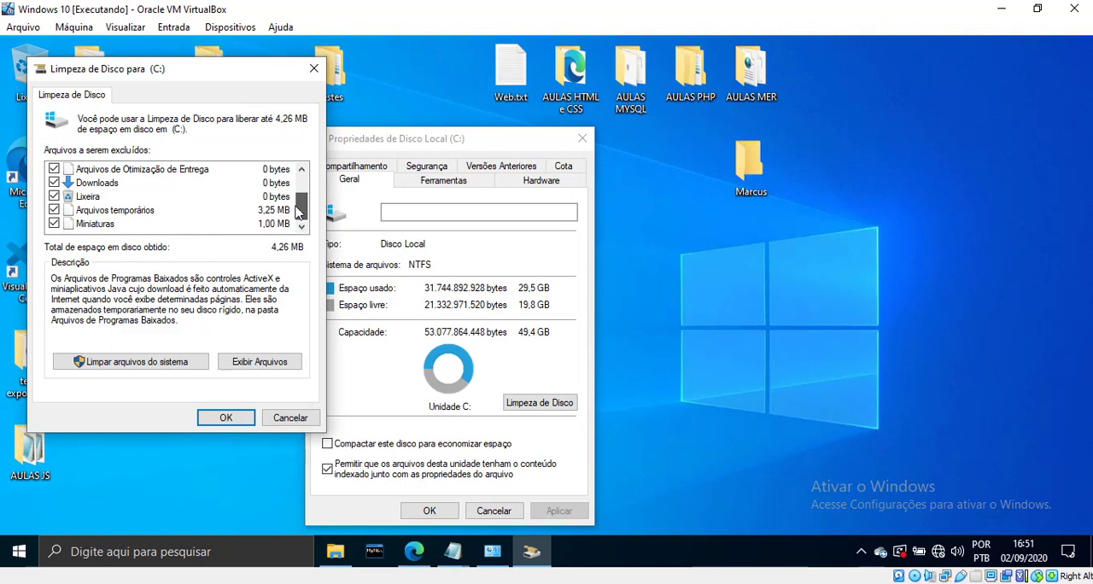
pyautogui.scroll(2, 275, 187)
# Extend the Disk Cleanup scan to system files, review the categories, and close it and the drive properties without deleting anything
pyautogui.click(108, 366)
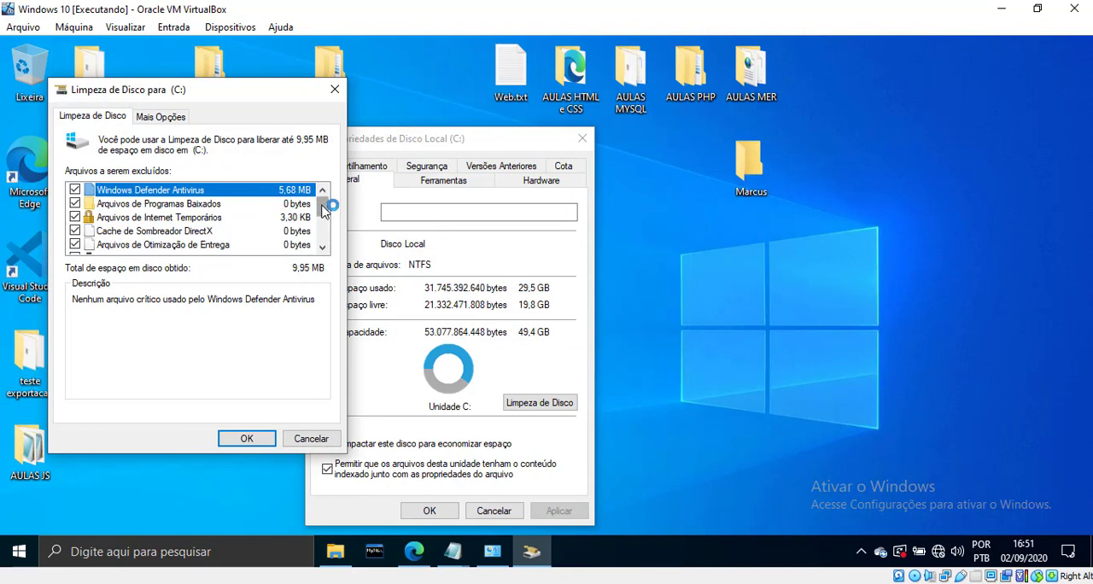
pyautogui.moveTo(321, 206); pyautogui.dragTo(322, 204)
pyautogui.moveTo(323, 221); pyautogui.dragTo(323, 234)
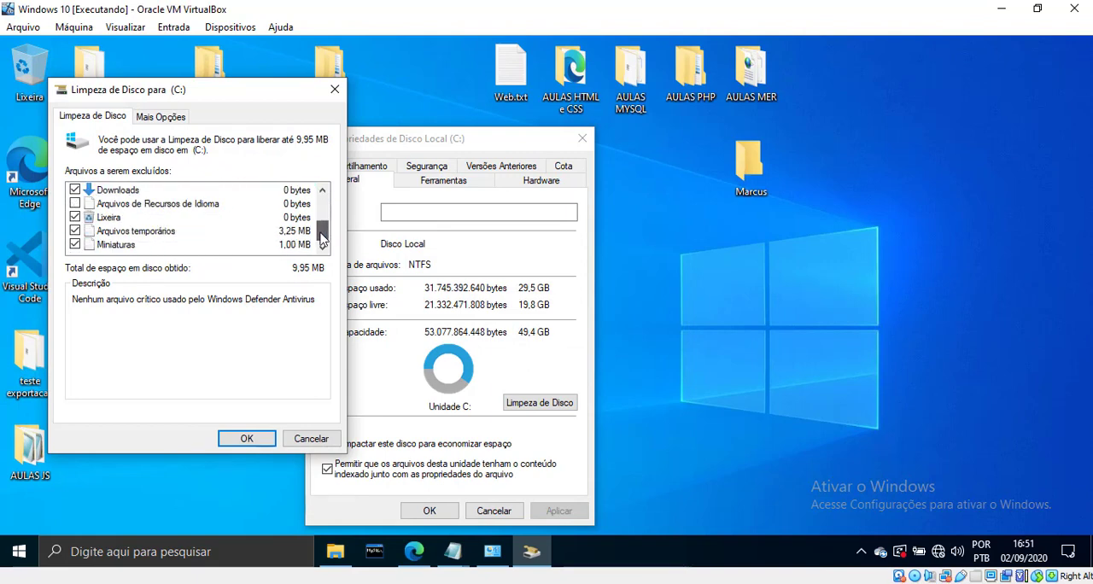
pyautogui.scroll(2, 143, 235)
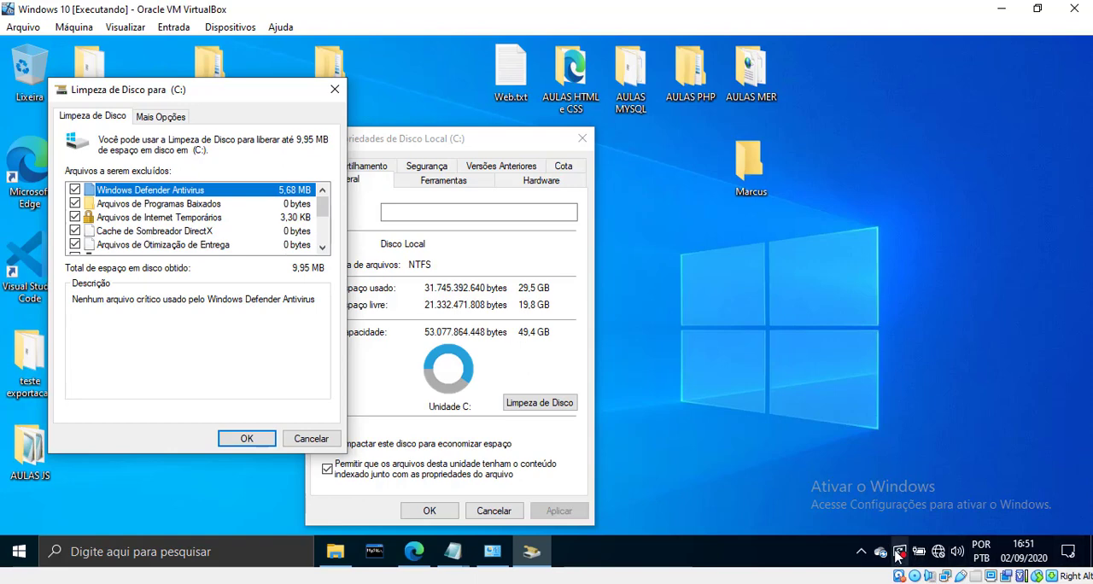
pyautogui.moveTo(896, 552)
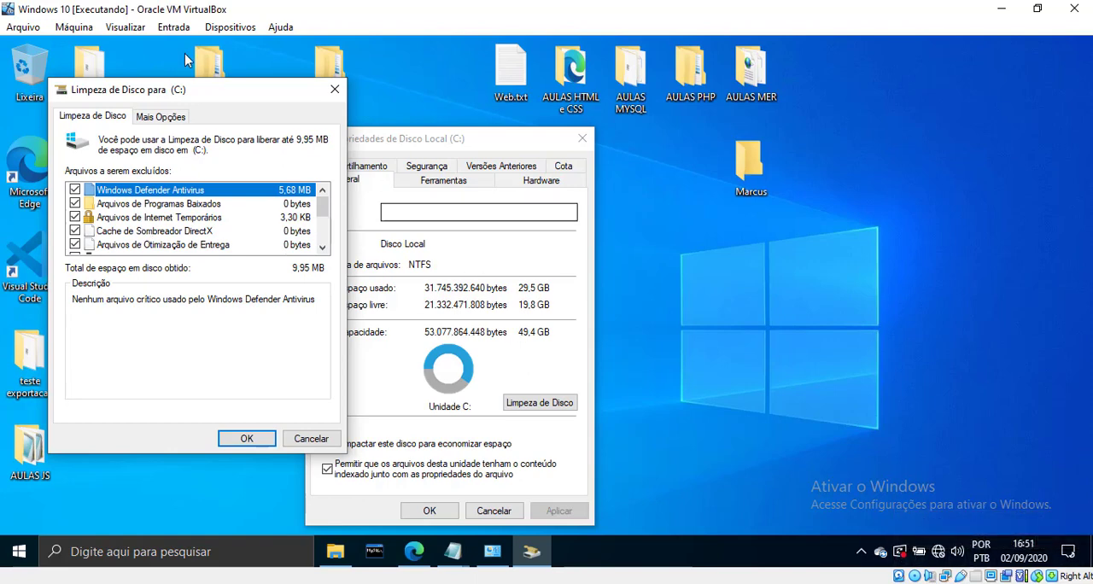
pyautogui.click(332, 90)
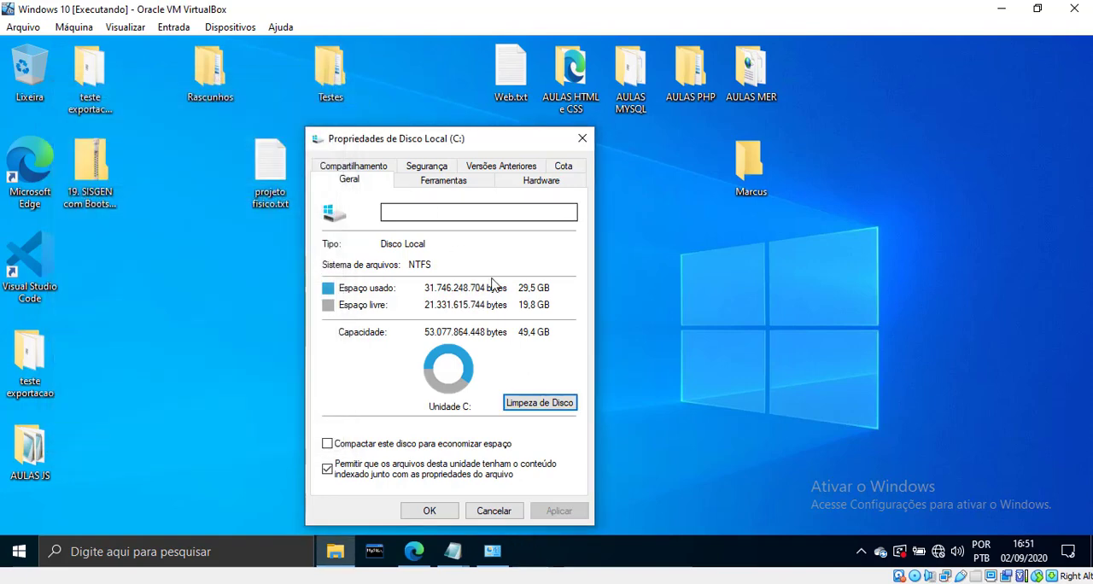
pyautogui.click(581, 139)
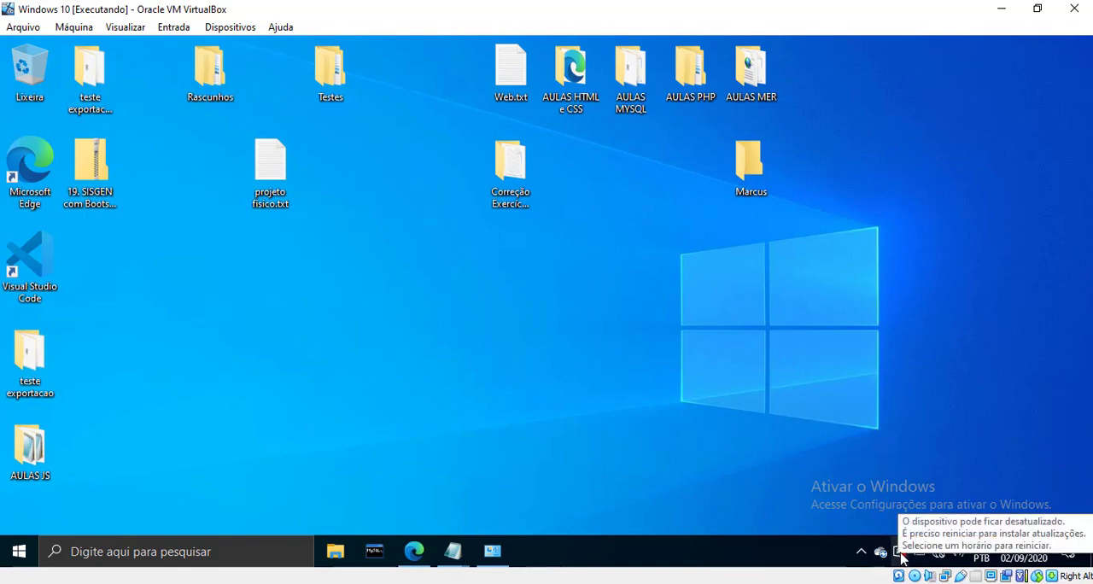
# Switch to the Win Server 2019 machine and open the drive optimization tool from the properties of Disco Local (C:)
pyautogui.click(1015, 7)
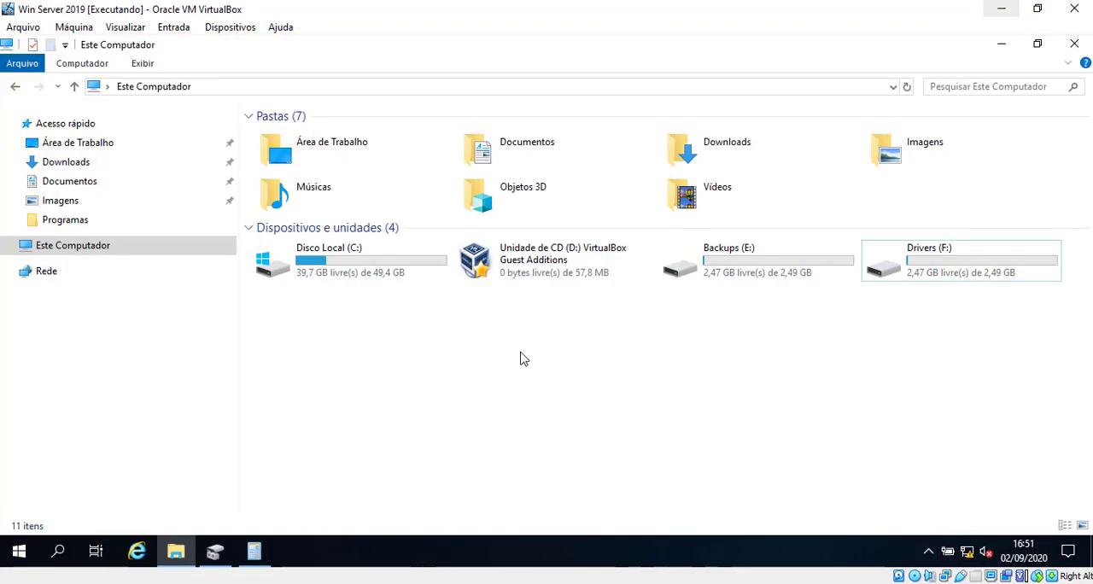
pyautogui.moveTo(981, 322); pyautogui.dragTo(791, 347)
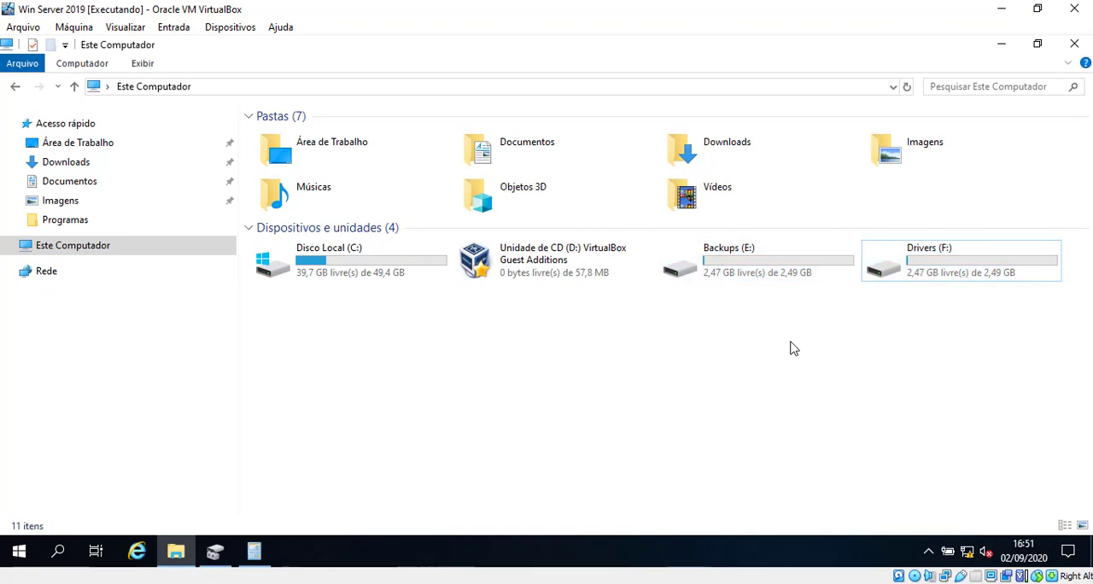
pyautogui.rightClick(354, 271)
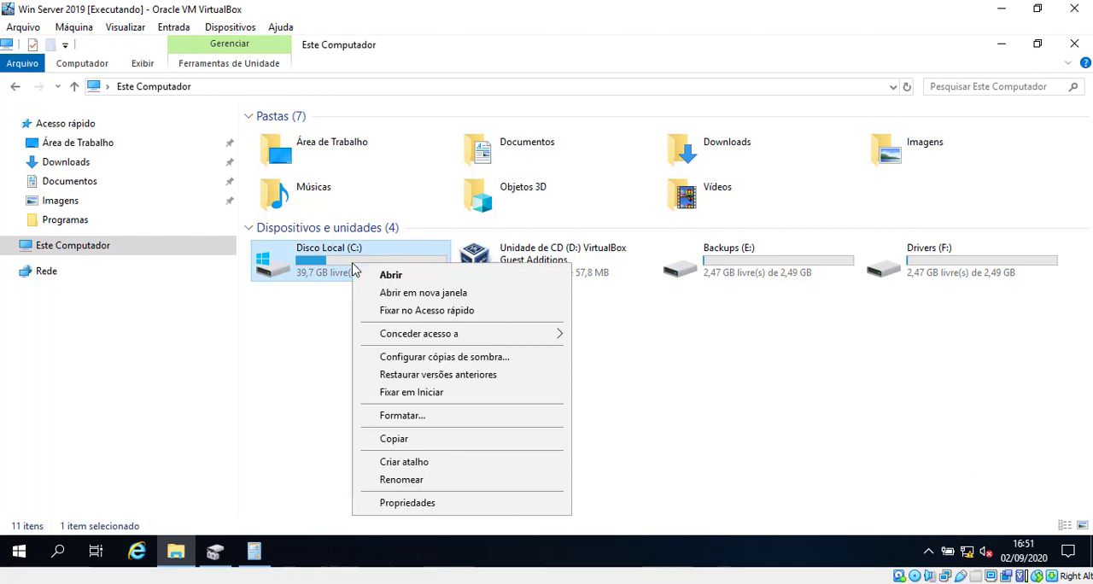
pyautogui.click(408, 503)
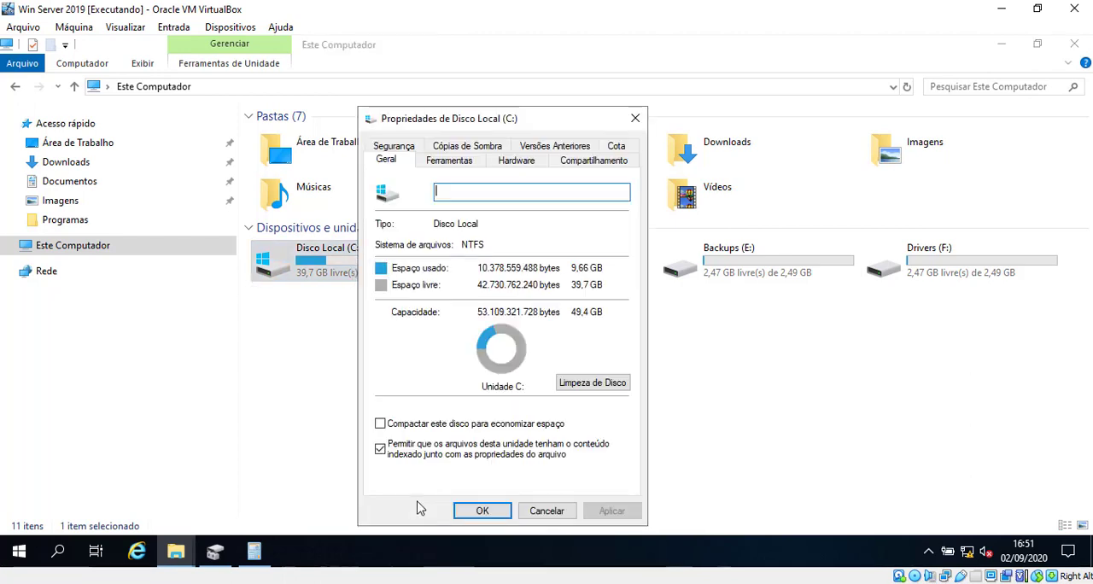
pyautogui.click(466, 161)
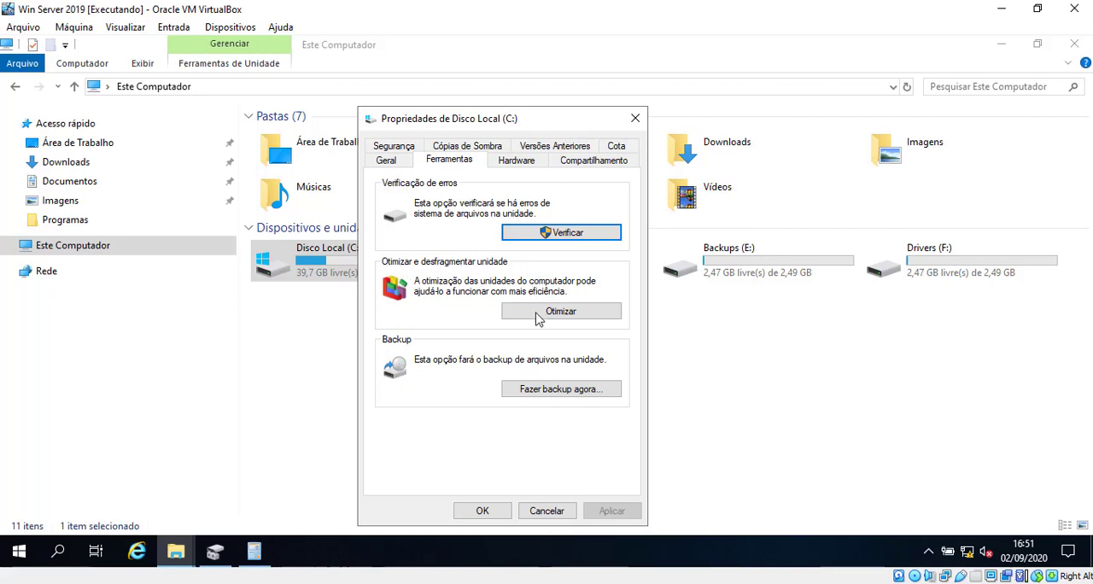
pyautogui.click(572, 321)
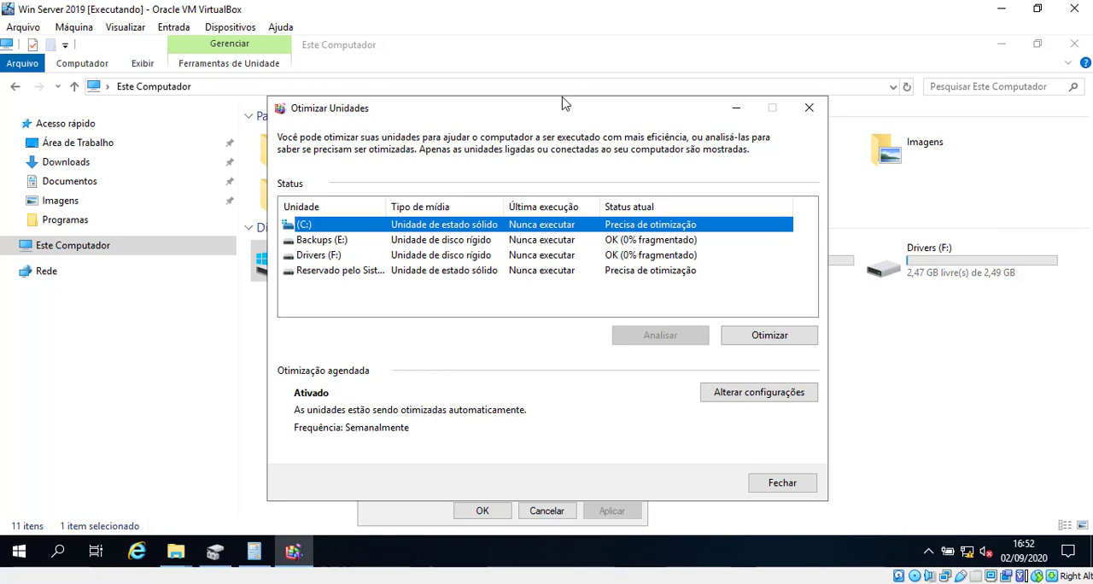
# Compare the media type and optimization status of (C:), Backups (E:) and Drivers (F:), and close the optimization window
pyautogui.moveTo(564, 103); pyautogui.dragTo(760, 218)
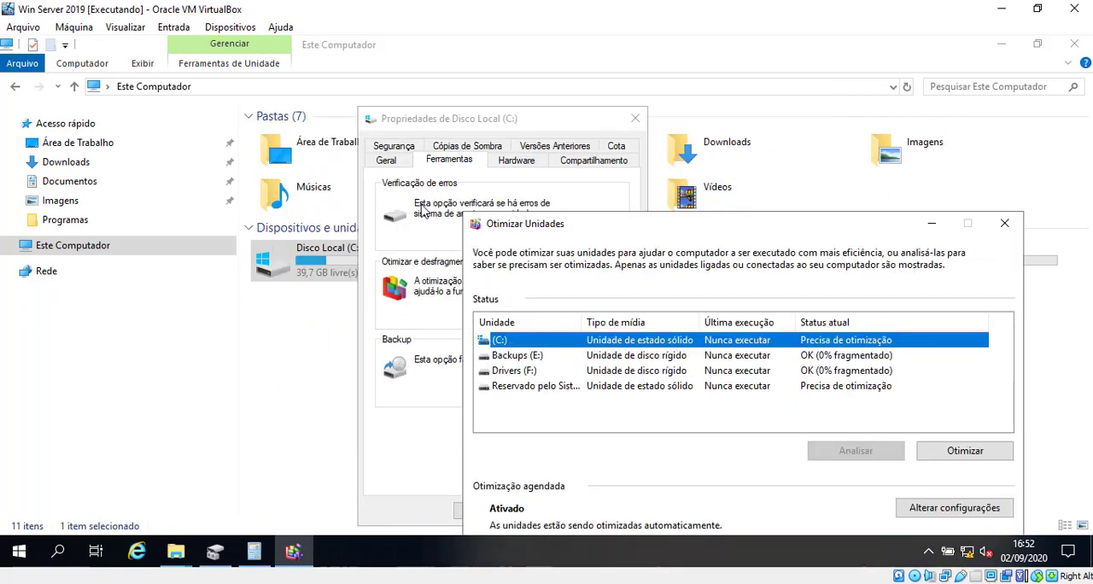
pyautogui.moveTo(536, 223); pyautogui.dragTo(372, 133)
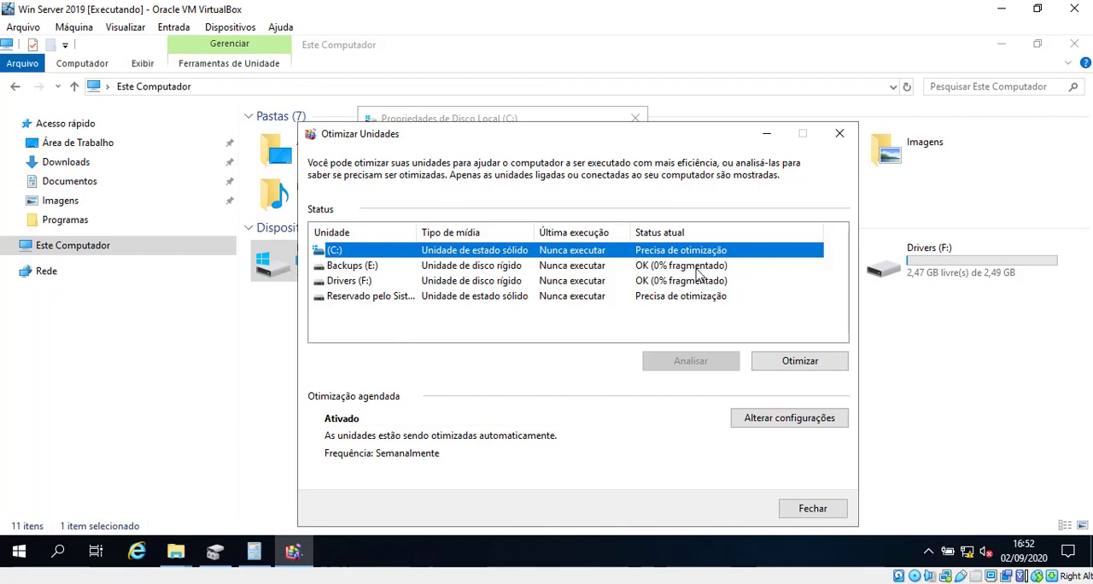
pyautogui.click(699, 272)
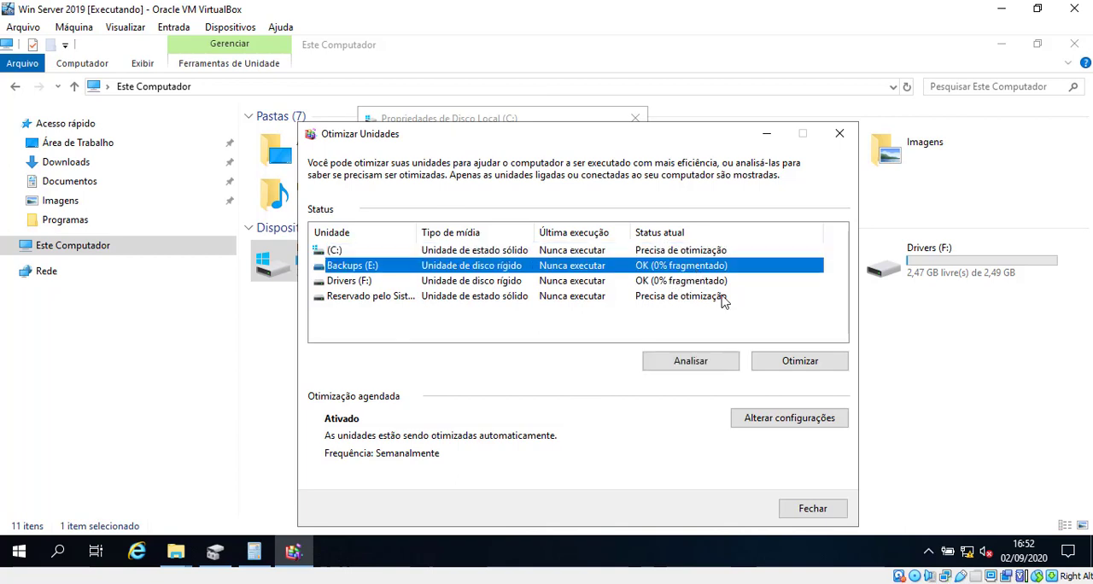
pyautogui.click(695, 251)
pyautogui.click(707, 268)
pyautogui.click(706, 282)
pyautogui.click(696, 270)
pyautogui.click(696, 281)
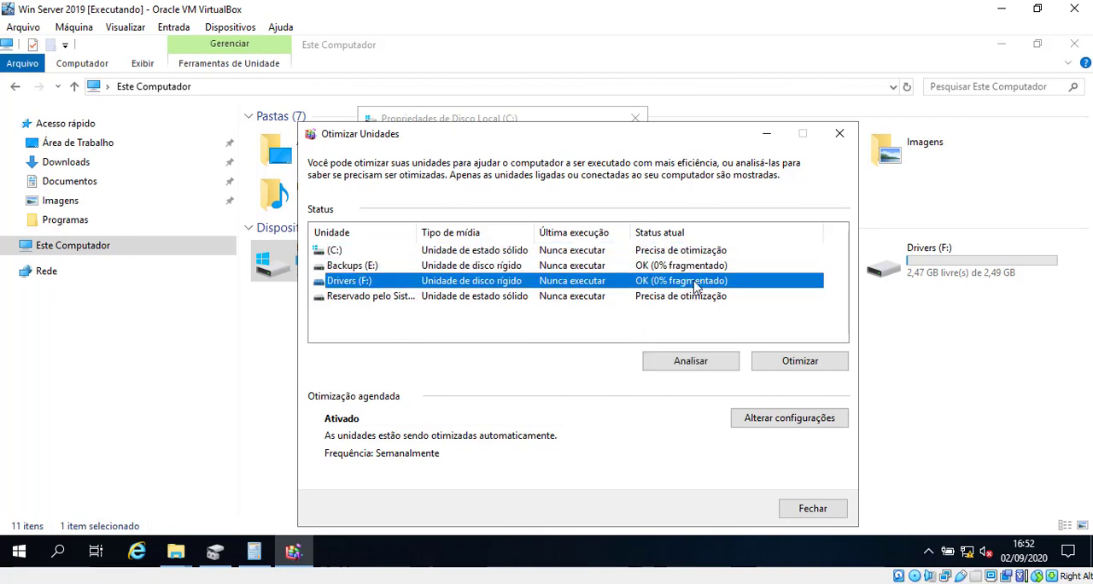
pyautogui.click(694, 270)
pyautogui.click(694, 283)
pyautogui.click(691, 268)
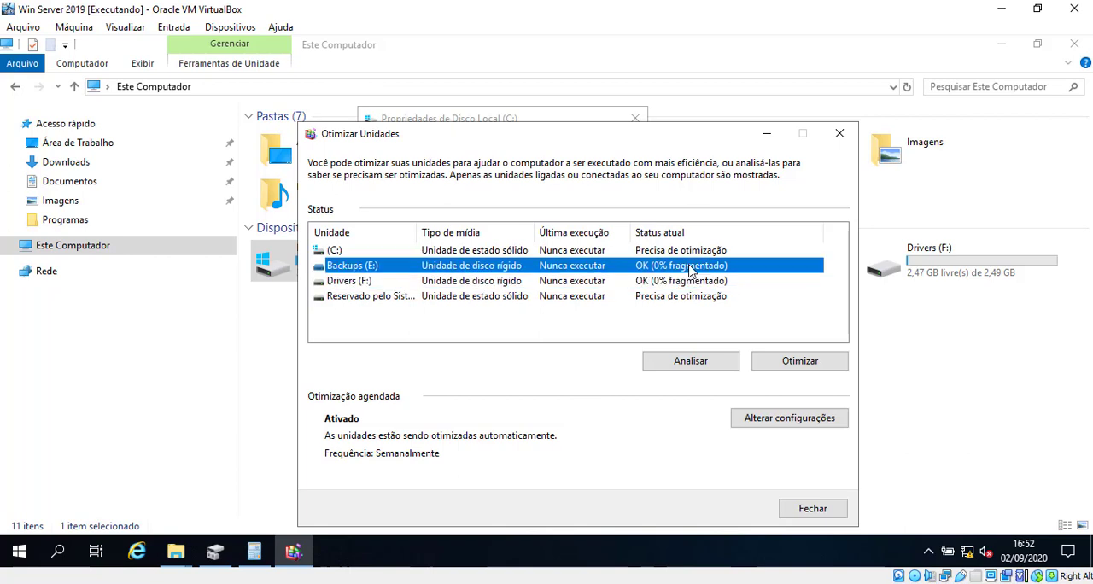
pyautogui.click(690, 250)
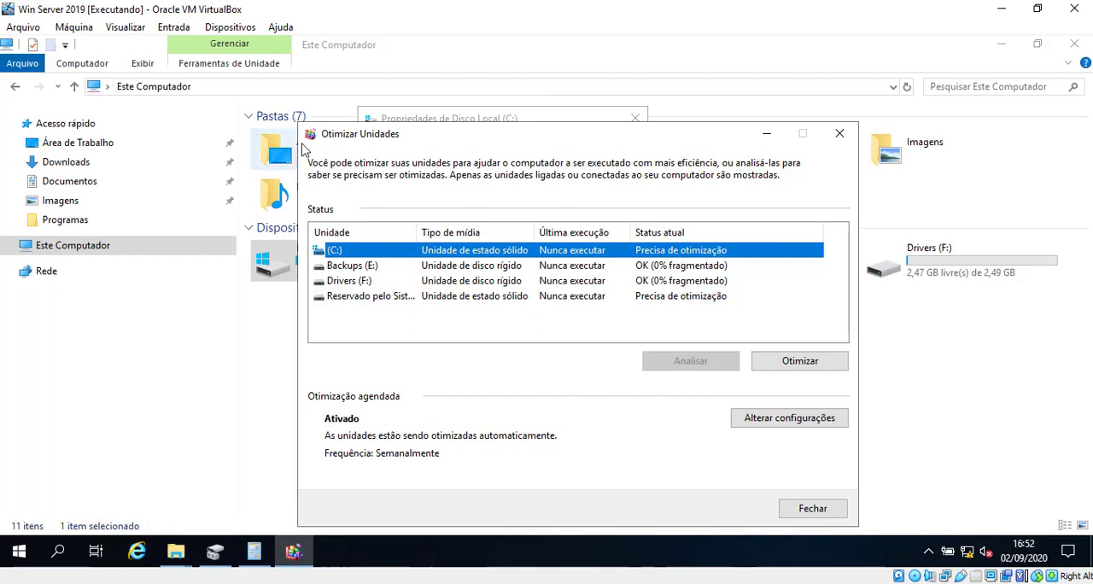
pyautogui.moveTo(364, 132); pyautogui.dragTo(602, 256)
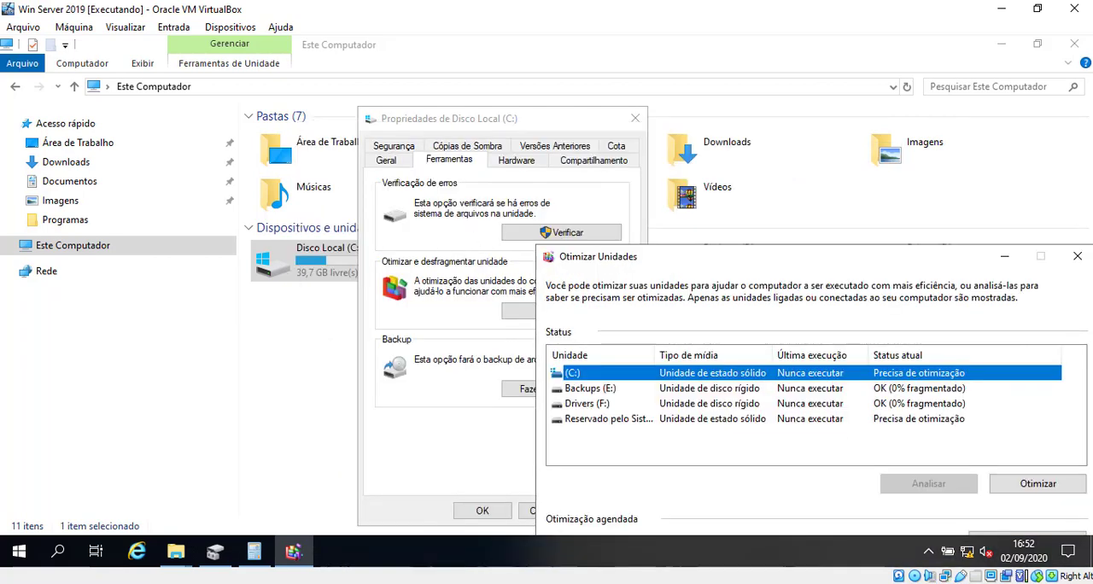
pyautogui.moveTo(386, 156); pyautogui.dragTo(386, 156)
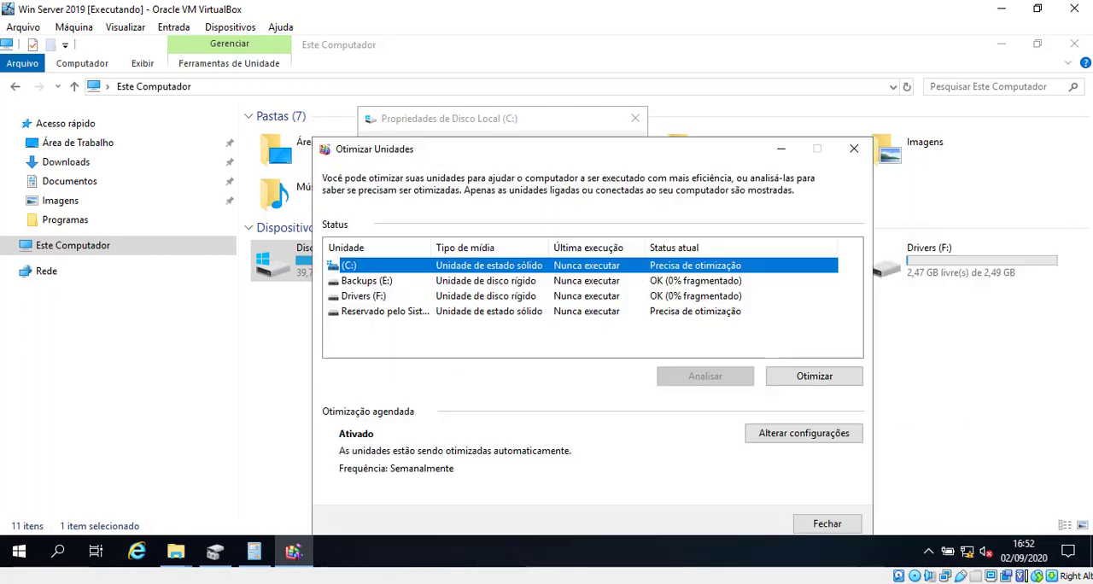
pyautogui.click(851, 149)
# View the error-checking dialog for Disco Local (C:), dismiss it without scanning, and close the drive's properties
pyautogui.click(564, 233)
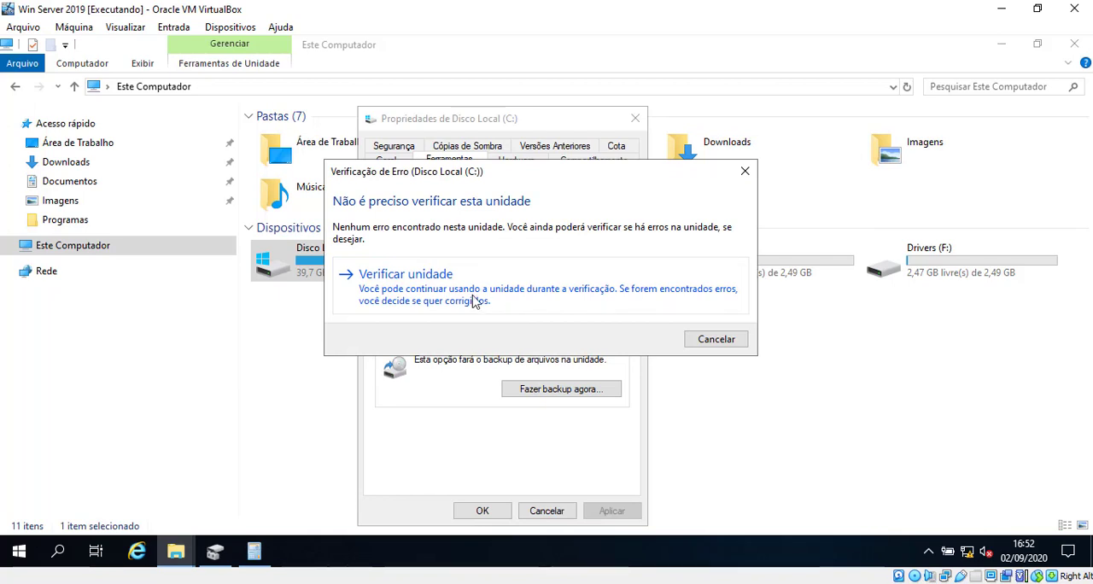
pyautogui.click(745, 171)
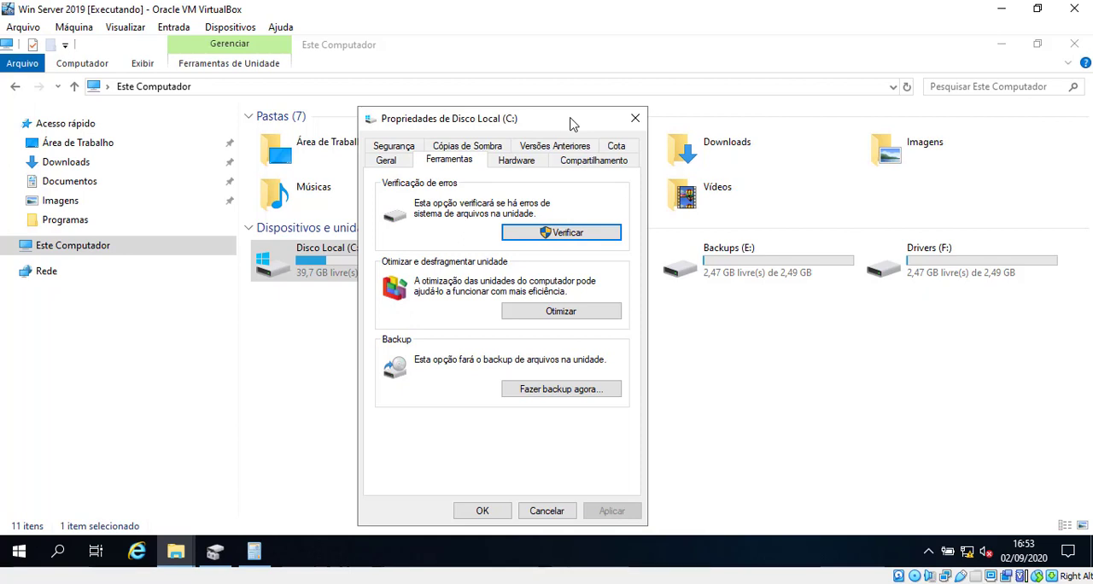
pyautogui.click(634, 119)
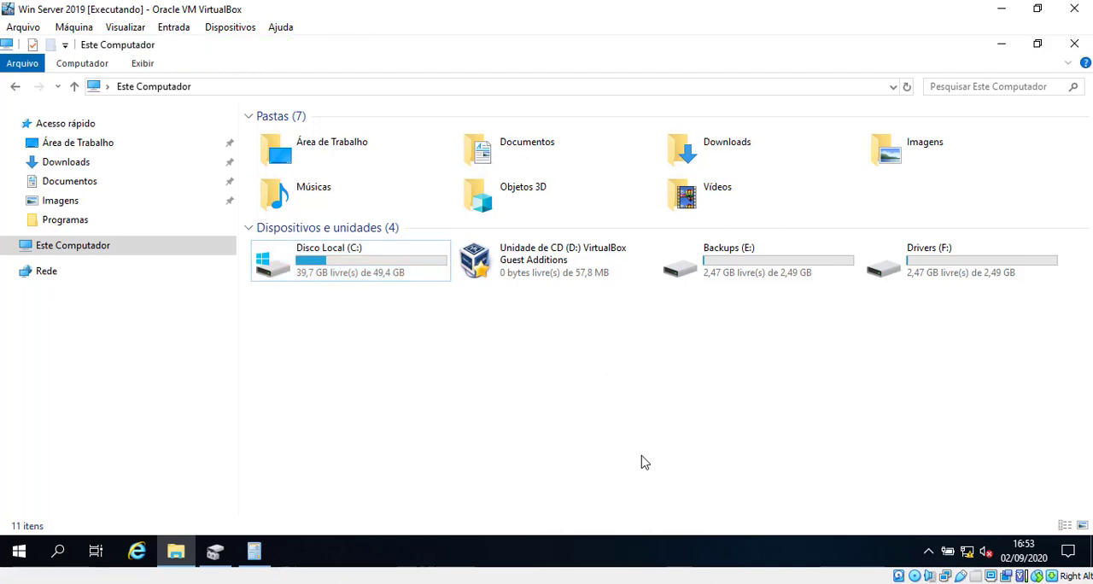